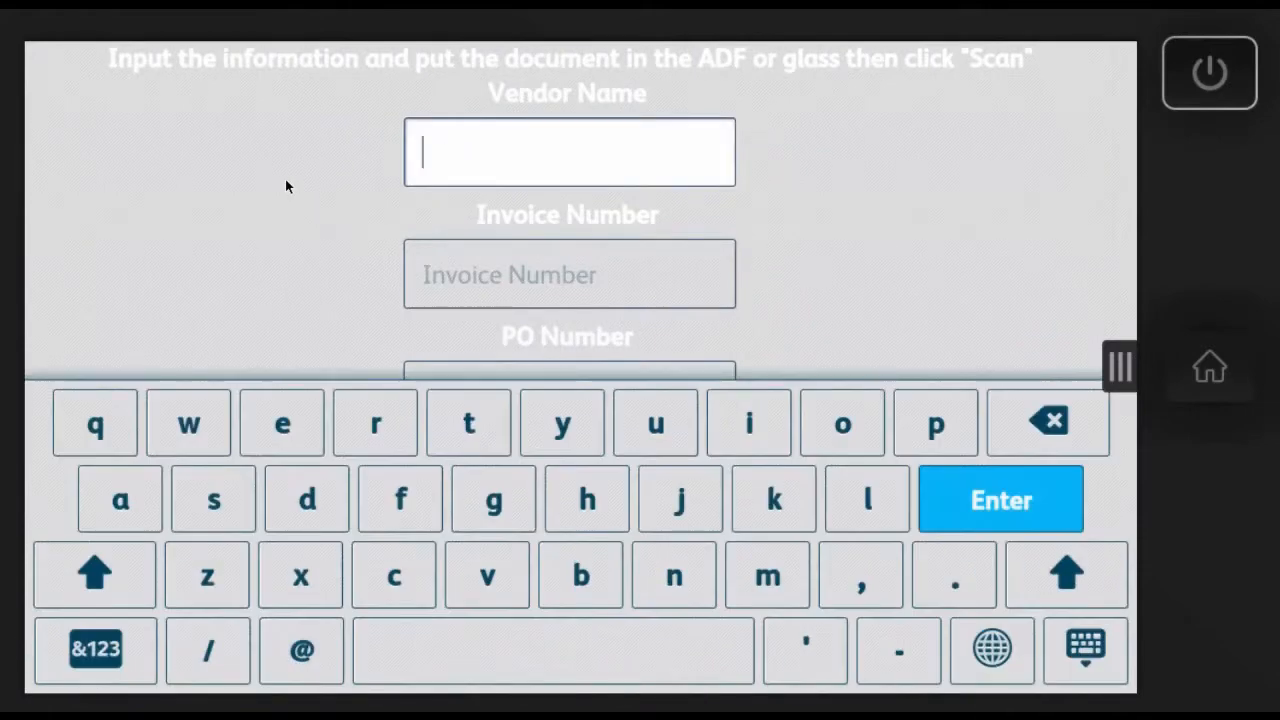
# Step: Enter "Sams Discount Warehouse" as the vendor name
pyautogui.click(91, 580)
pyautogui.click(214, 500)
pyautogui.click(120, 500)
pyautogui.click(768, 575)
pyautogui.click(214, 496)
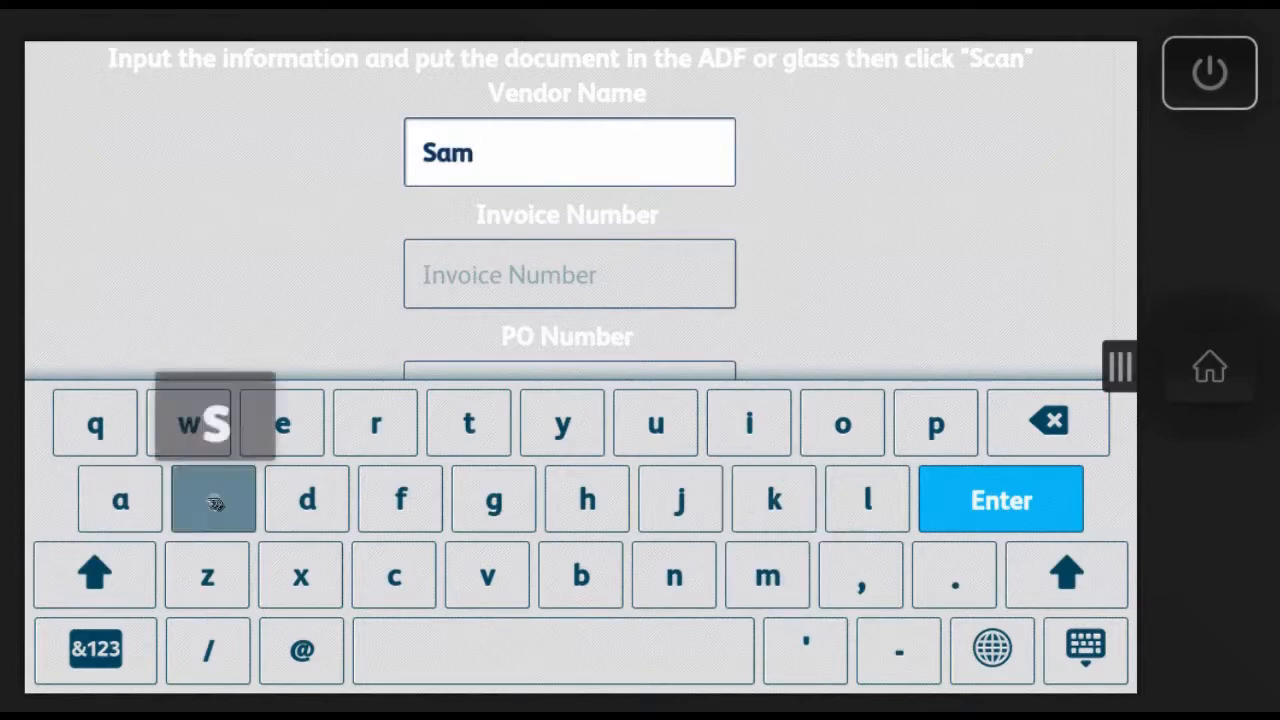
pyautogui.click(122, 585)
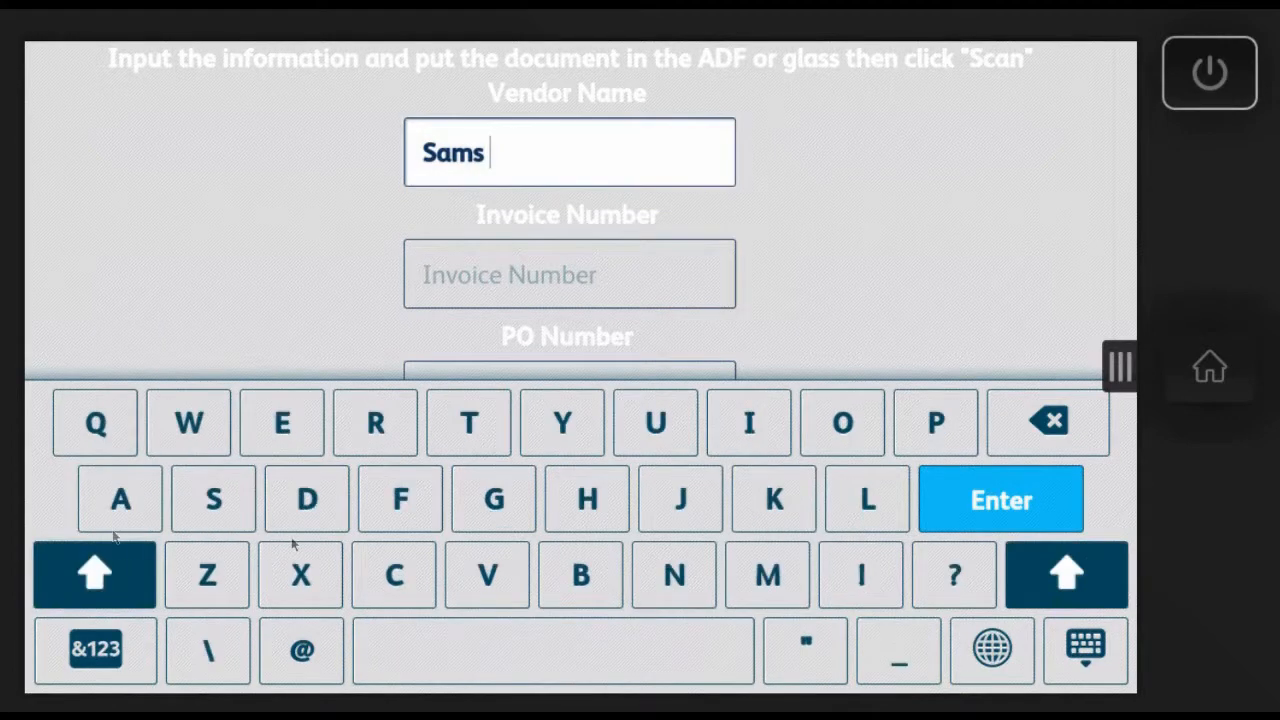
pyautogui.click(310, 505)
pyautogui.click(751, 429)
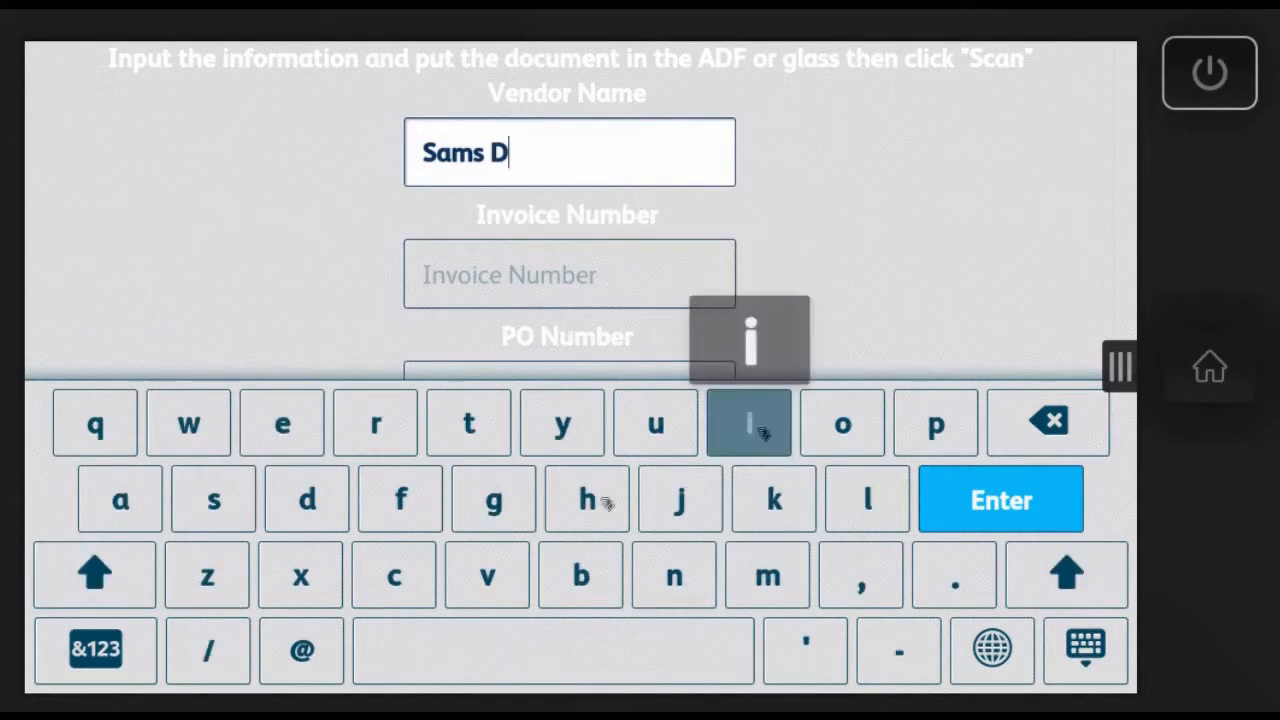
pyautogui.click(214, 510)
pyautogui.click(399, 577)
pyautogui.click(843, 424)
pyautogui.click(655, 424)
pyautogui.click(674, 576)
pyautogui.click(469, 424)
pyautogui.click(557, 654)
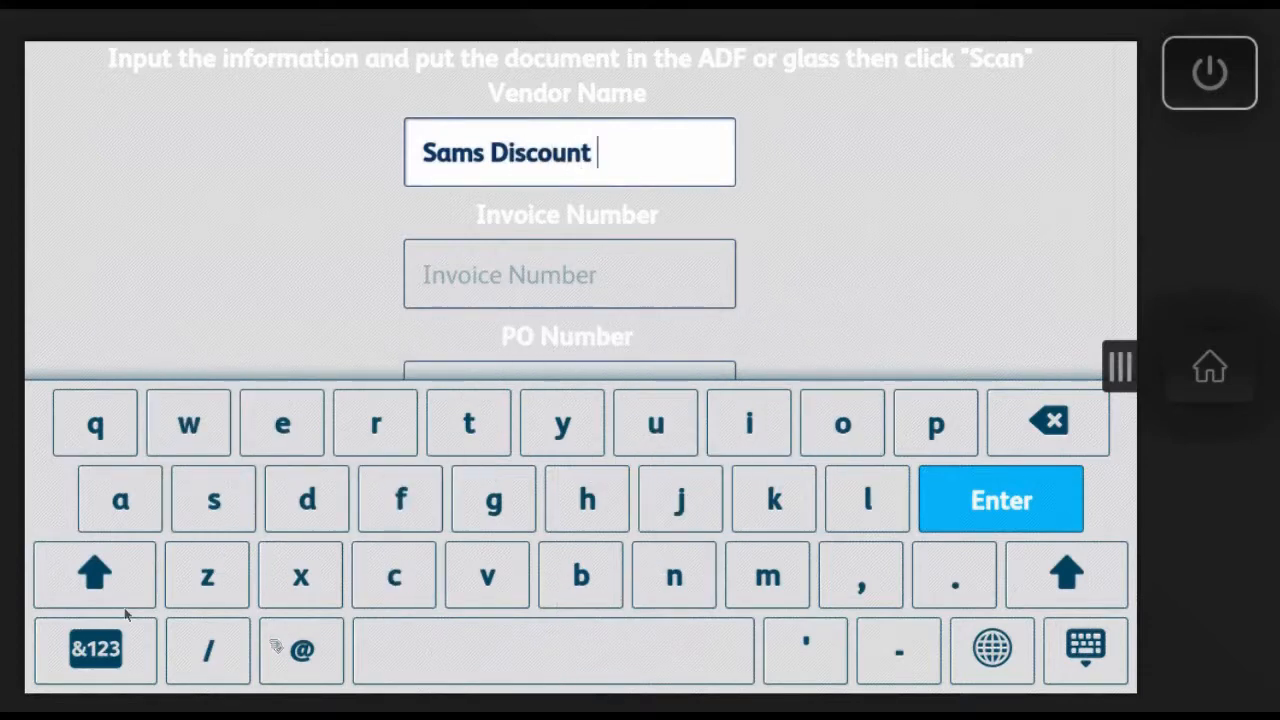
pyautogui.click(107, 587)
pyautogui.click(188, 424)
pyautogui.click(150, 478)
pyautogui.click(376, 424)
pyautogui.click(283, 424)
pyautogui.click(587, 500)
pyautogui.click(843, 424)
pyautogui.click(655, 424)
pyautogui.click(185, 500)
pyautogui.click(290, 424)
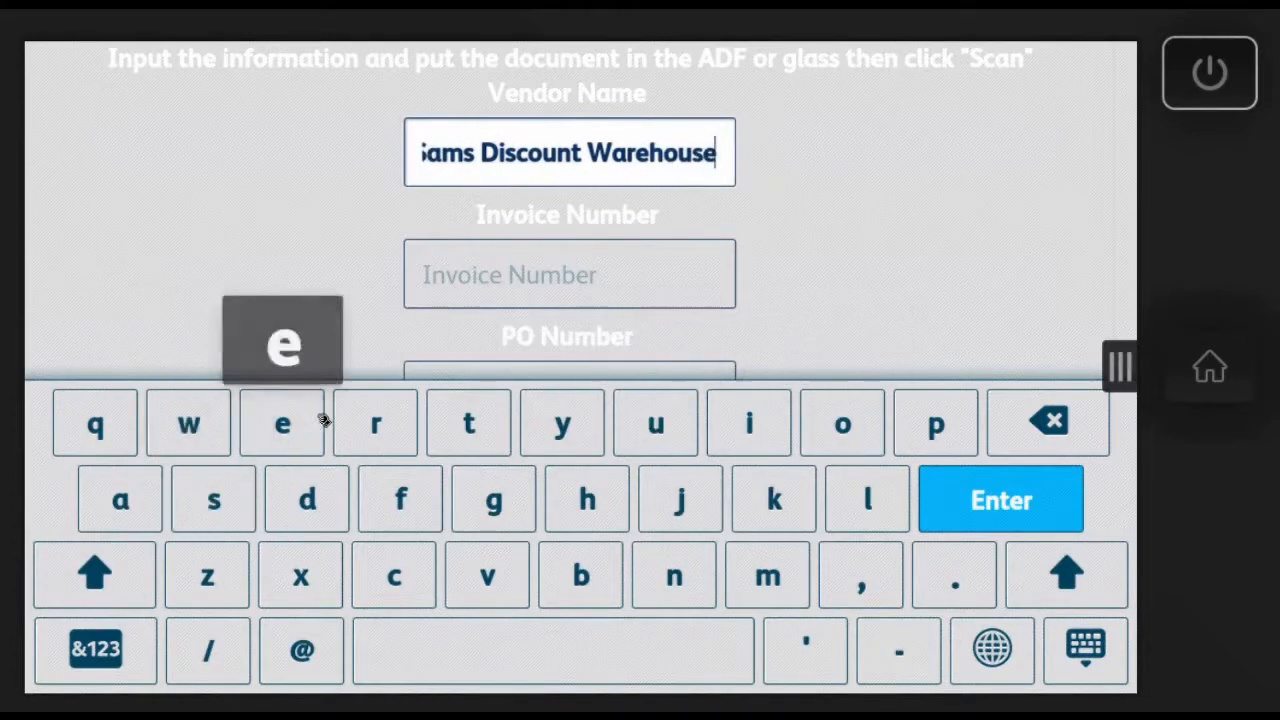
# Step: Fill in the vendor's eight-digit invoice number
pyautogui.click(478, 275)
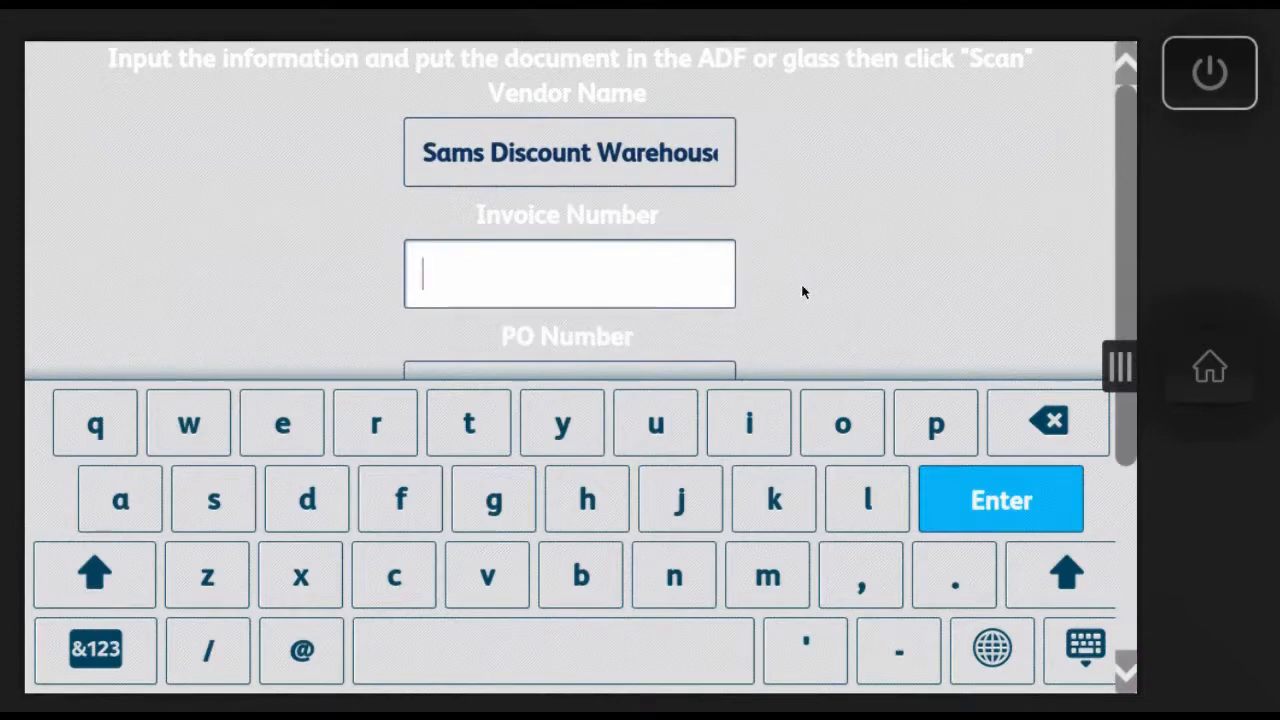
pyautogui.click(95, 650)
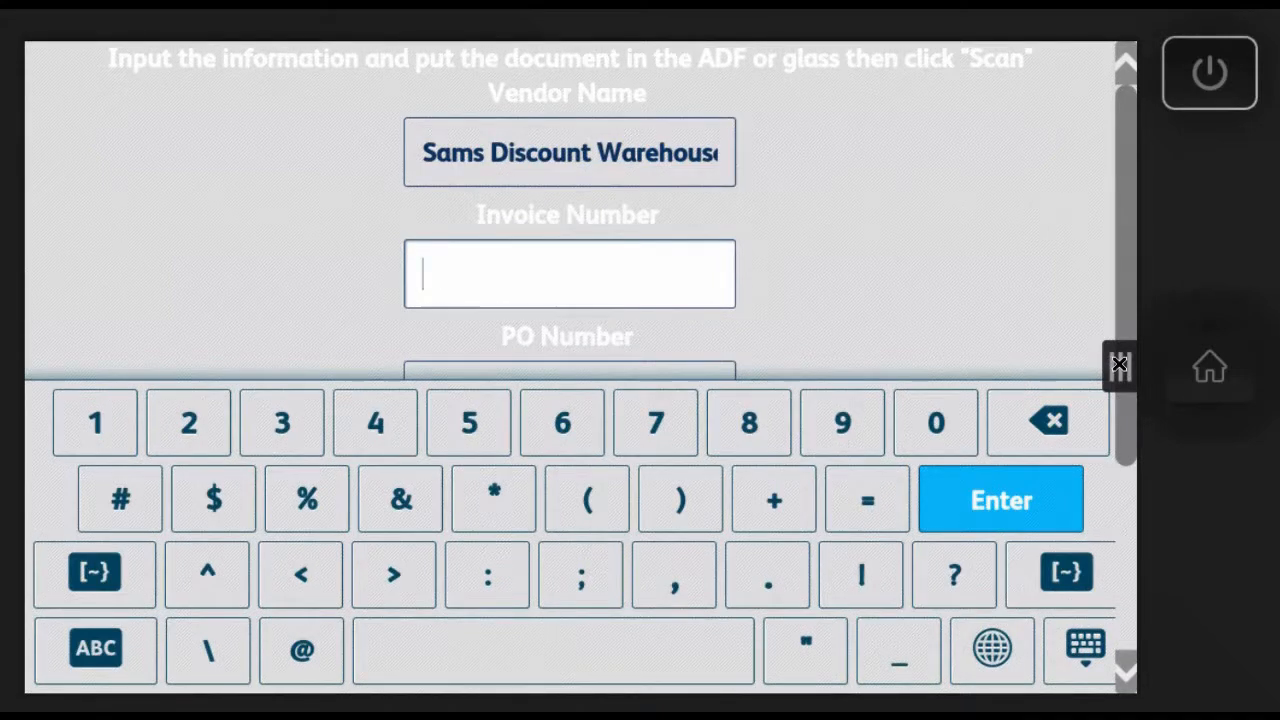
pyautogui.moveTo(1119, 364); pyautogui.dragTo(815, 327)
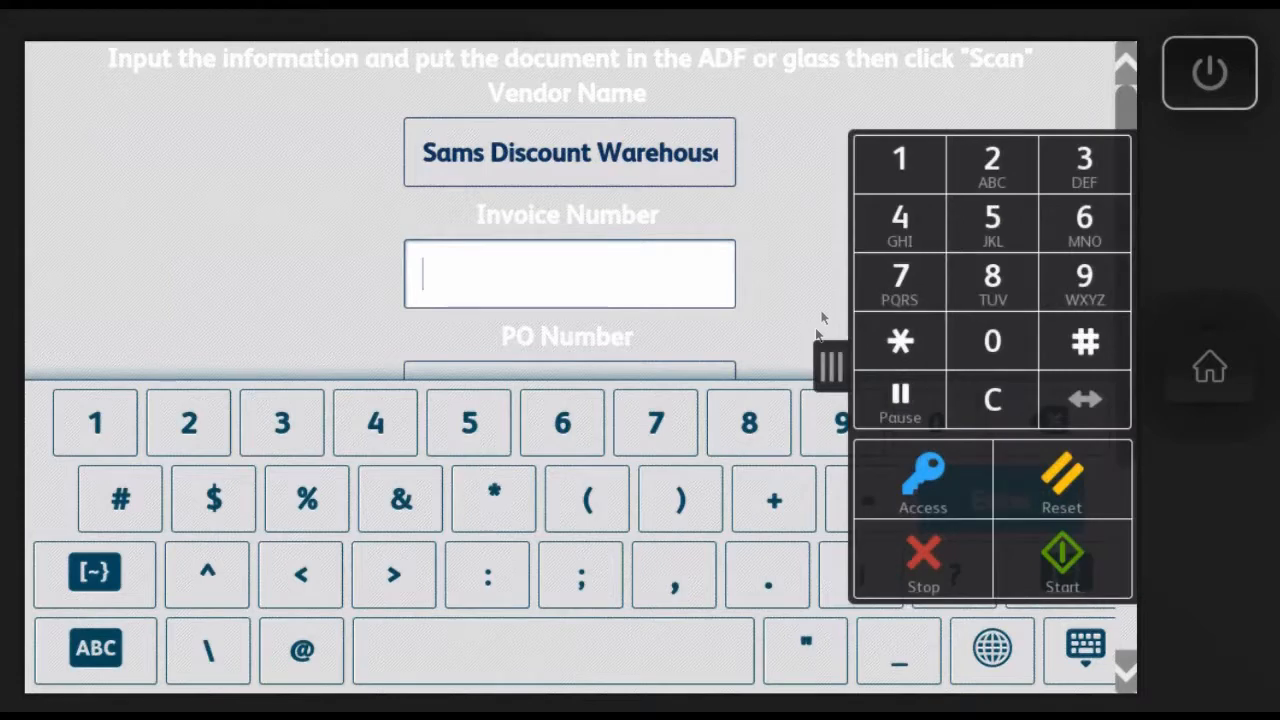
pyautogui.click(992, 217)
pyautogui.click(992, 277)
pyautogui.click(915, 225)
pyautogui.click(905, 160)
pyautogui.click(992, 160)
pyautogui.click(1065, 222)
pyautogui.click(1018, 277)
pyautogui.click(905, 232)
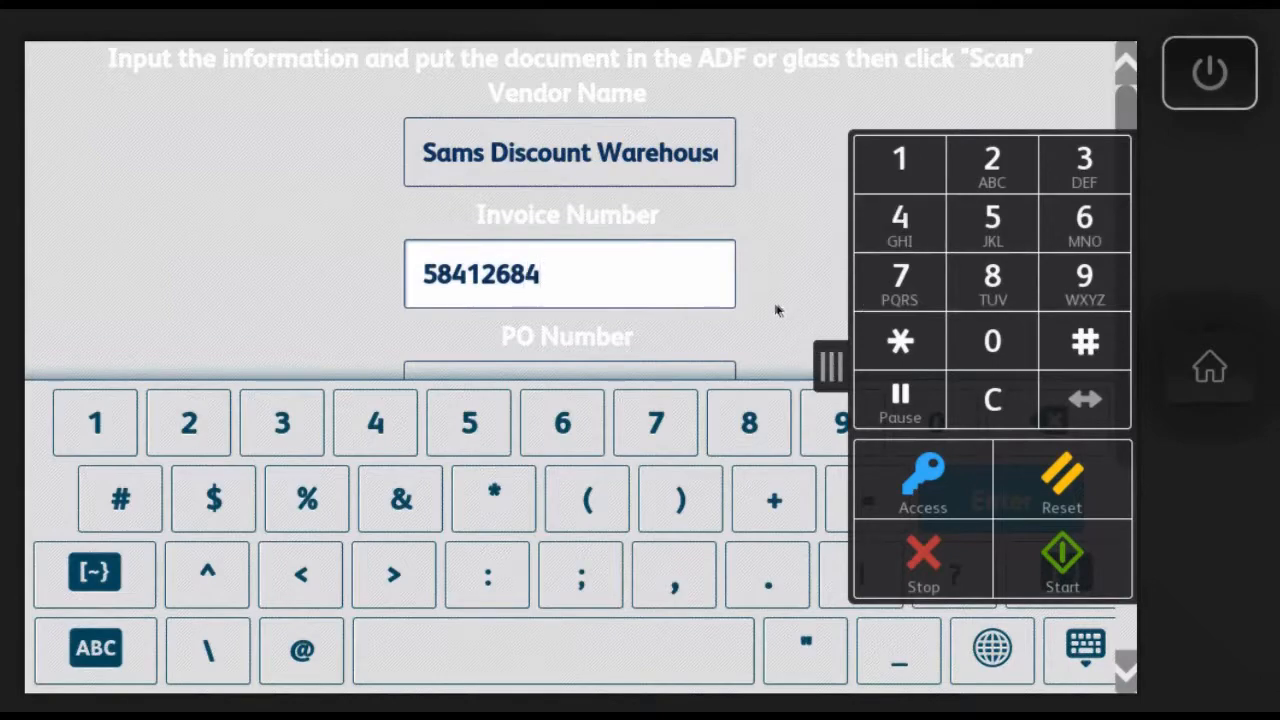
pyautogui.click(829, 366)
pyautogui.click(1034, 500)
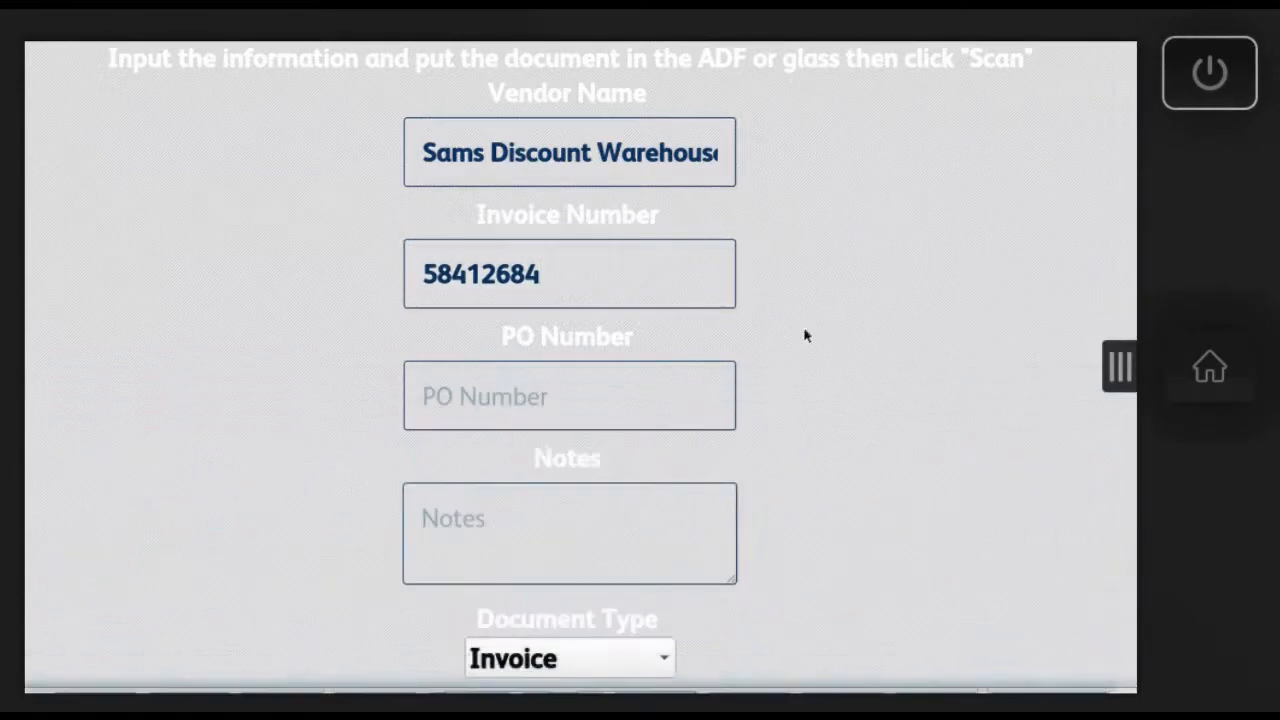
# Step: Fill in the six-digit PO number for the vendor's document
pyautogui.click(510, 395)
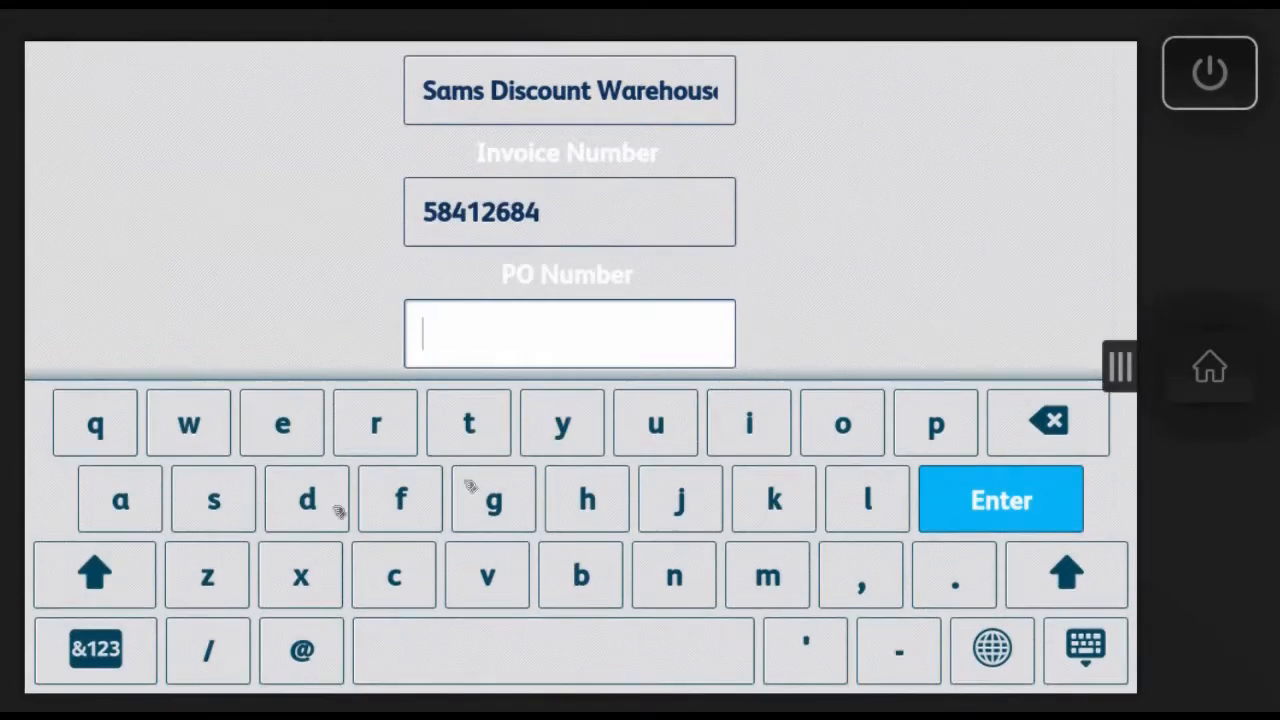
pyautogui.click(95, 648)
pyautogui.click(375, 423)
pyautogui.click(749, 423)
pyautogui.click(375, 423)
pyautogui.click(189, 423)
pyautogui.click(842, 423)
pyautogui.click(749, 423)
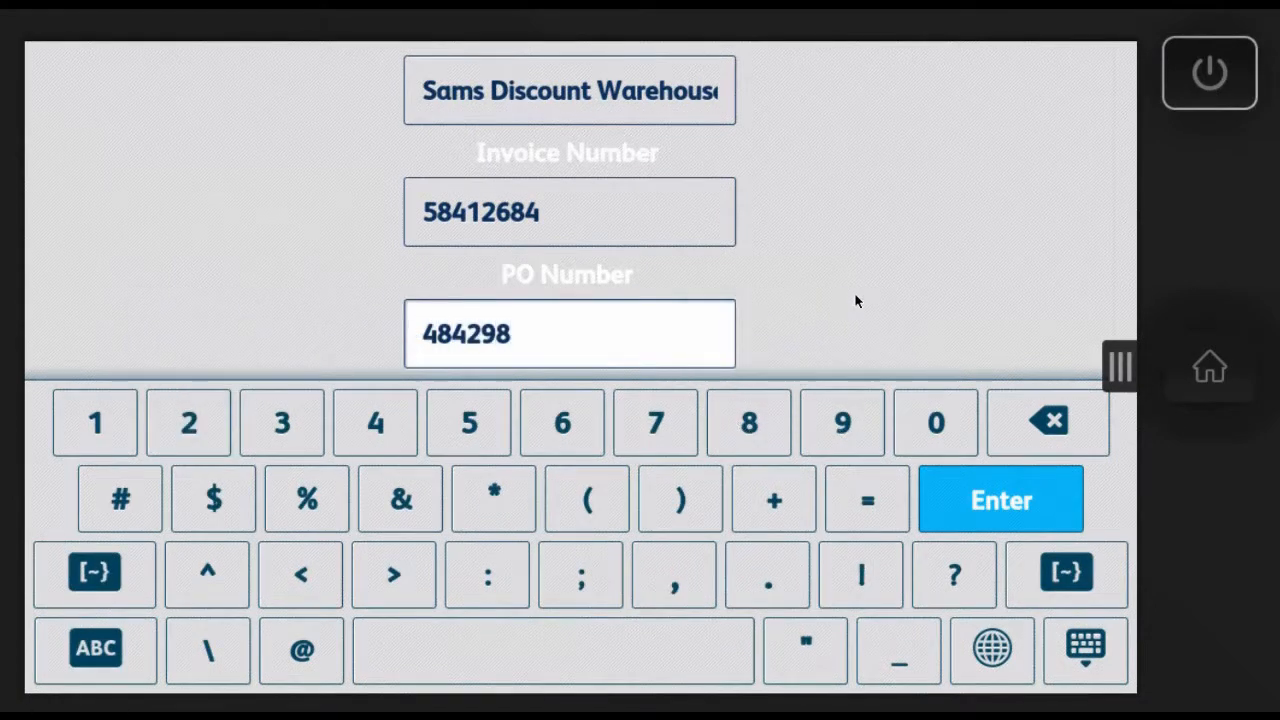
pyautogui.click(960, 495)
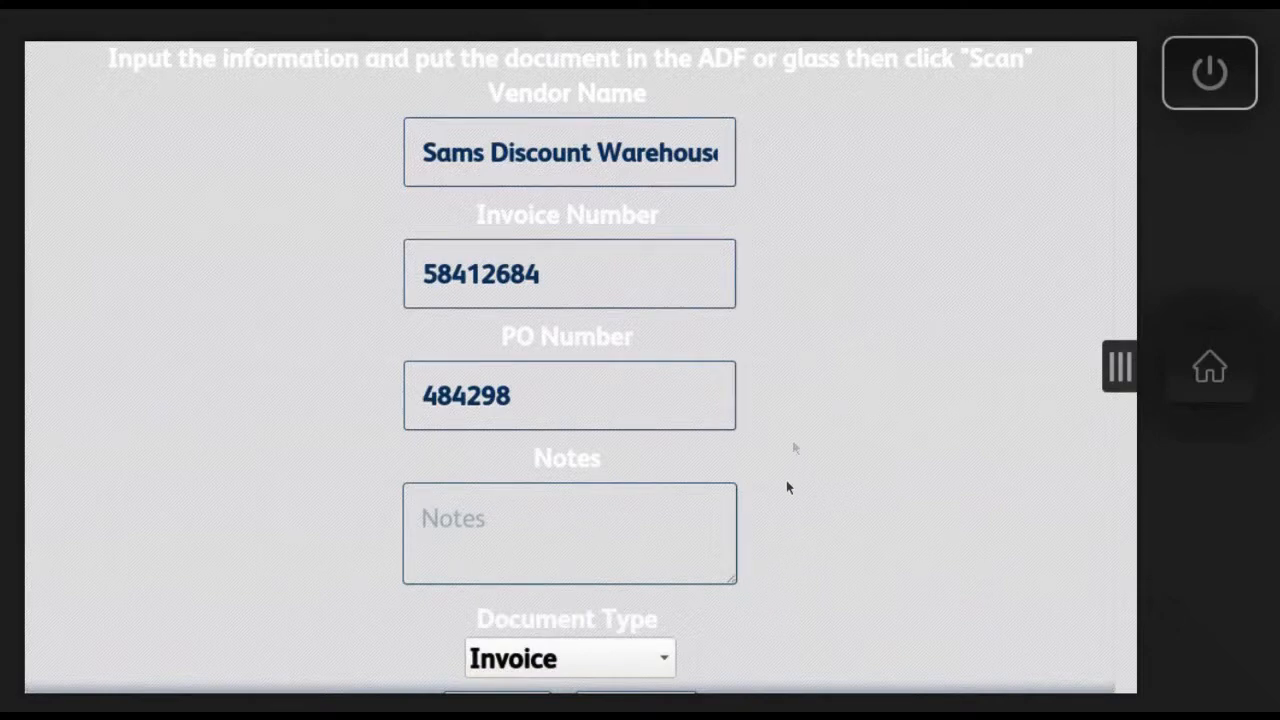
# Step: Scan the document with Invoice as its document type and continue with the same vendor
pyautogui.scroll(-2, 786, 481)
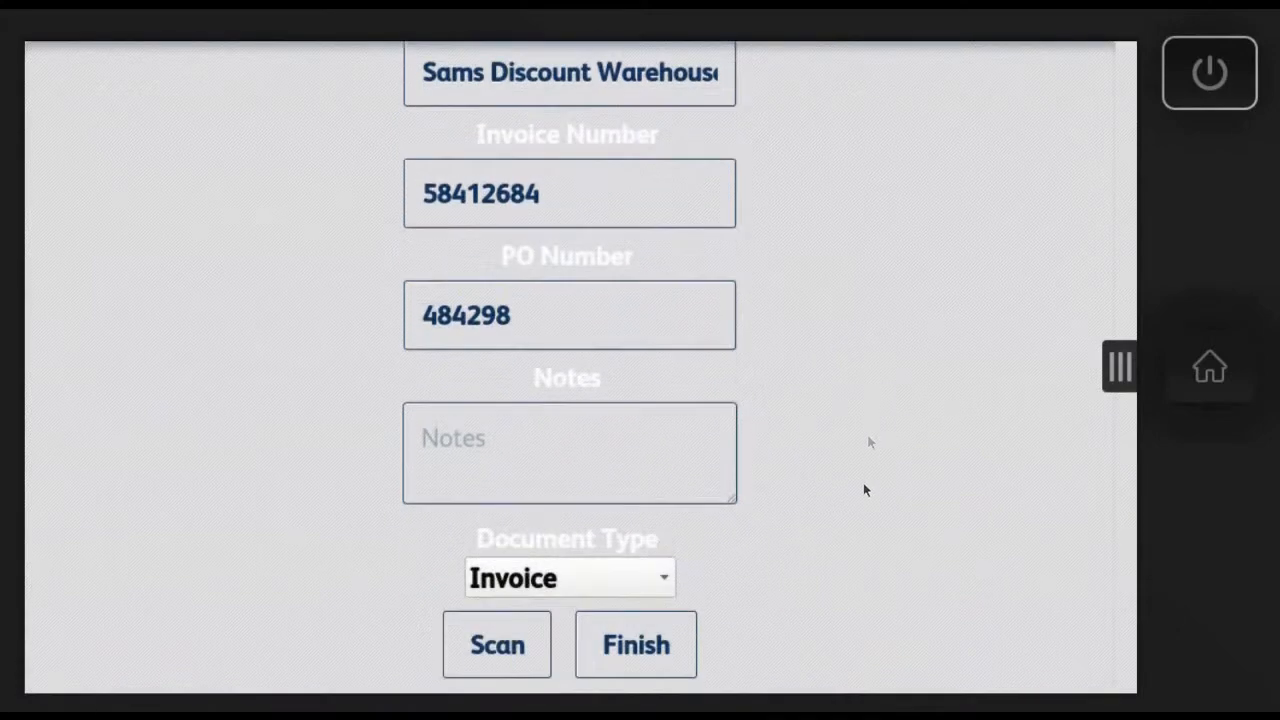
pyautogui.click(664, 587)
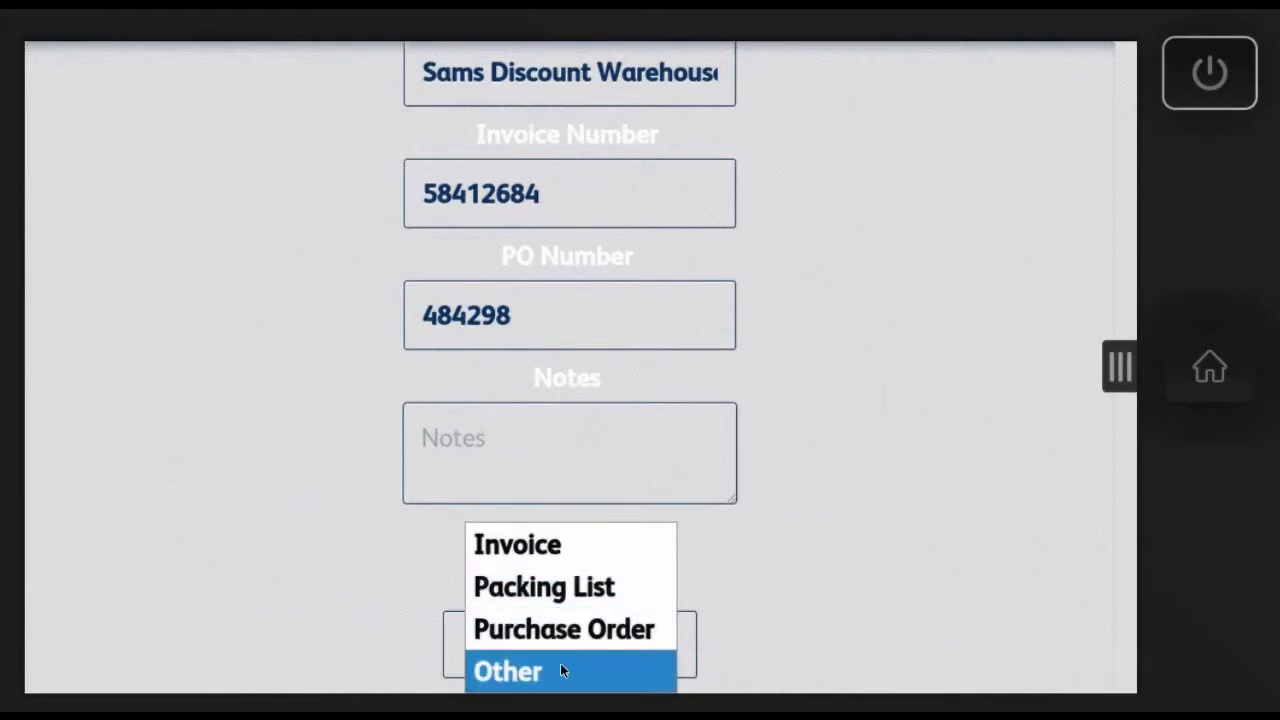
pyautogui.click(544, 541)
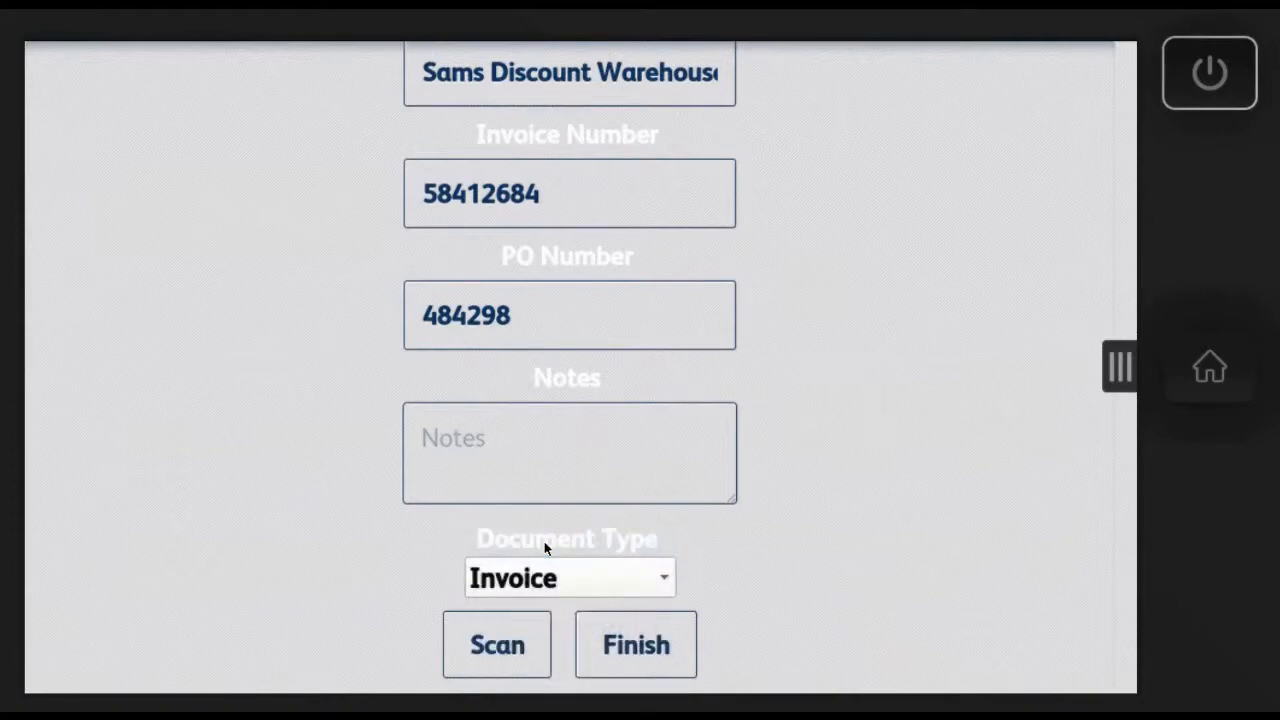
pyautogui.click(503, 650)
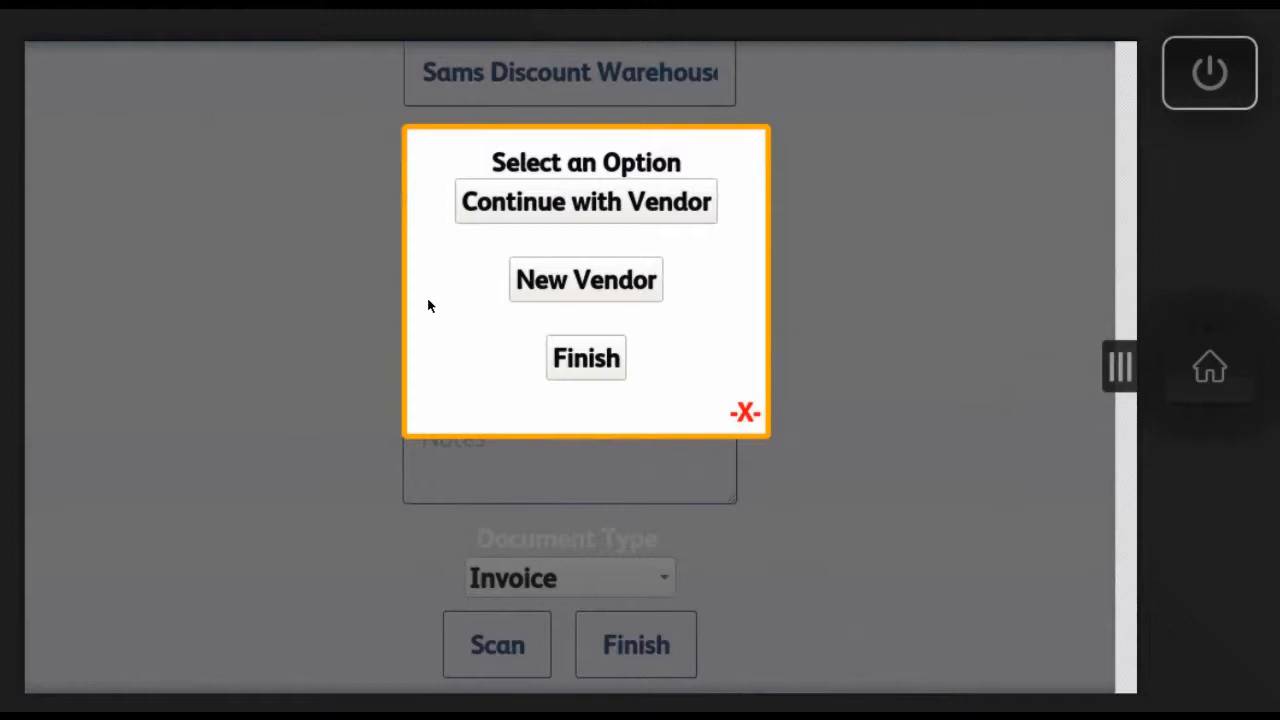
pyautogui.click(610, 203)
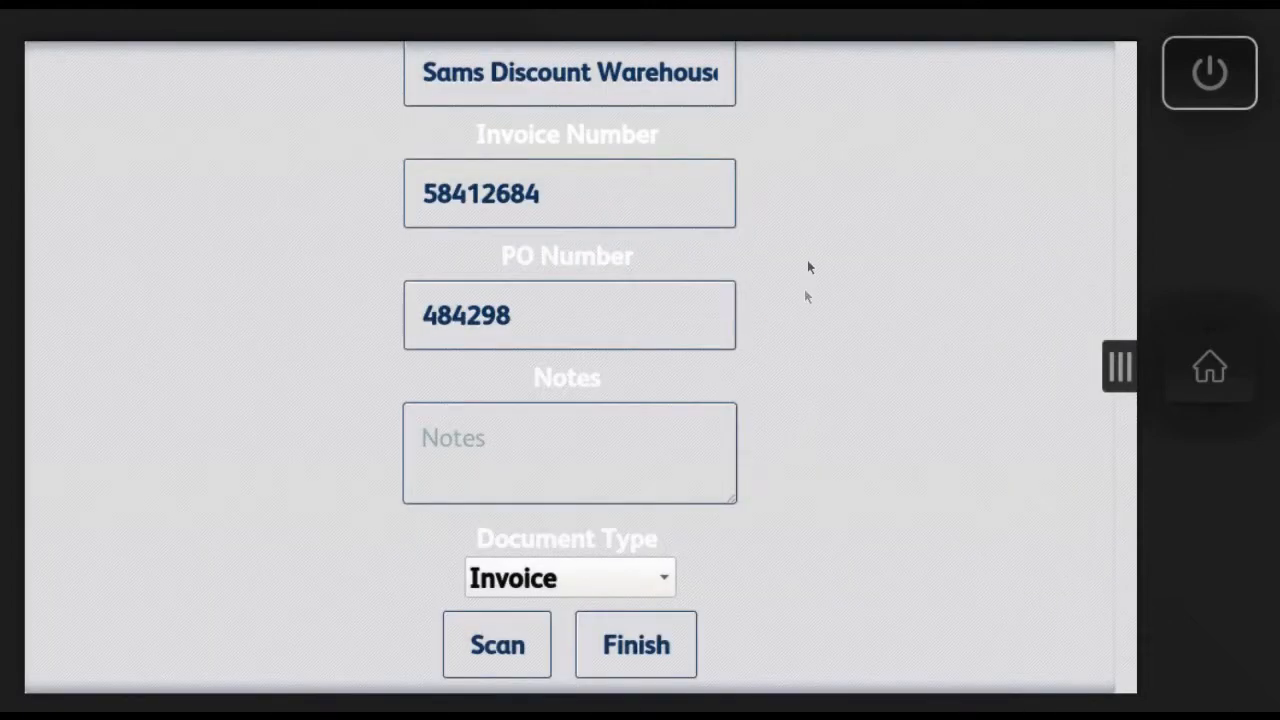
# Step: Set the document type to Packing List, scan it and continue with the same vendor
pyautogui.scroll(1, 796, 304)
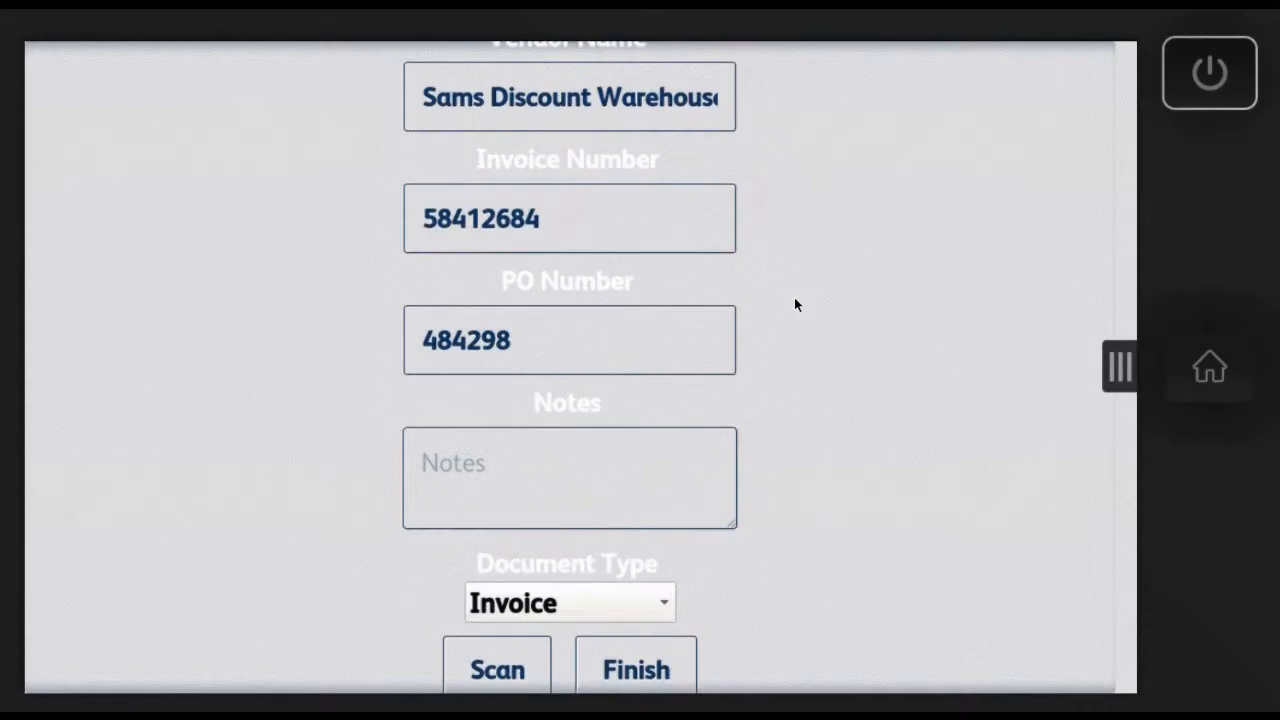
pyautogui.scroll(-1, 811, 239)
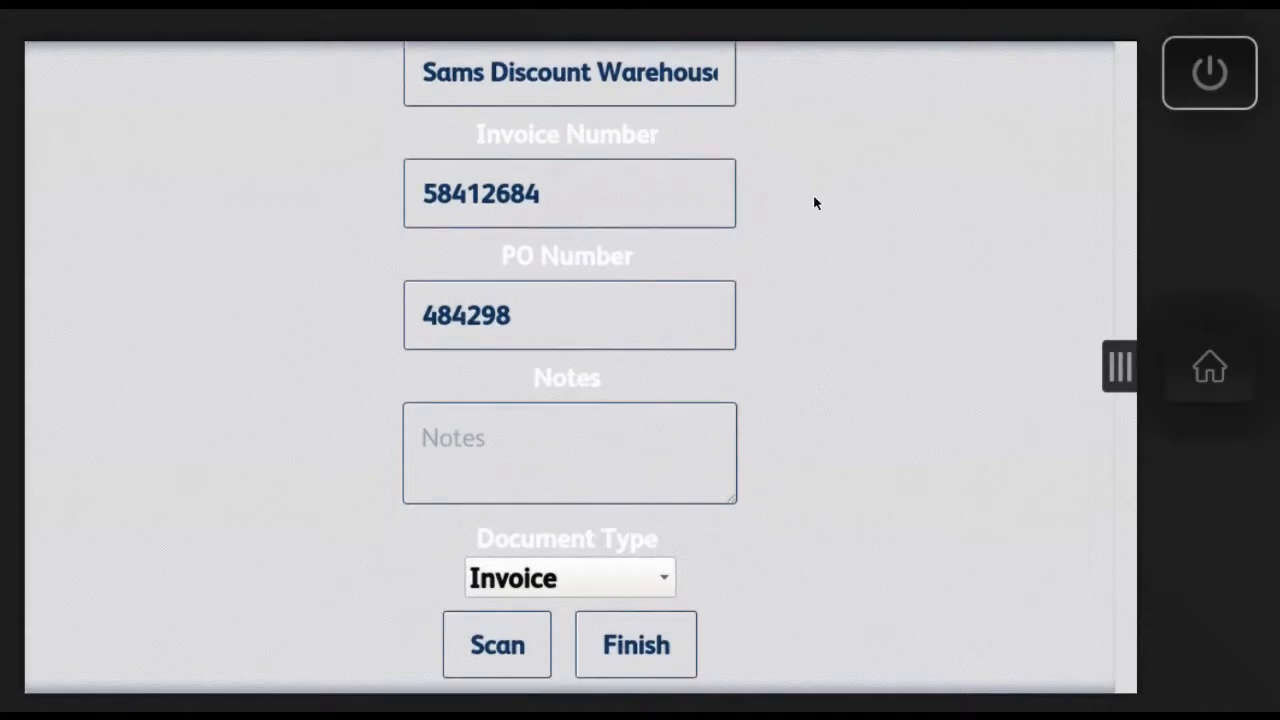
pyautogui.click(665, 580)
pyautogui.click(615, 582)
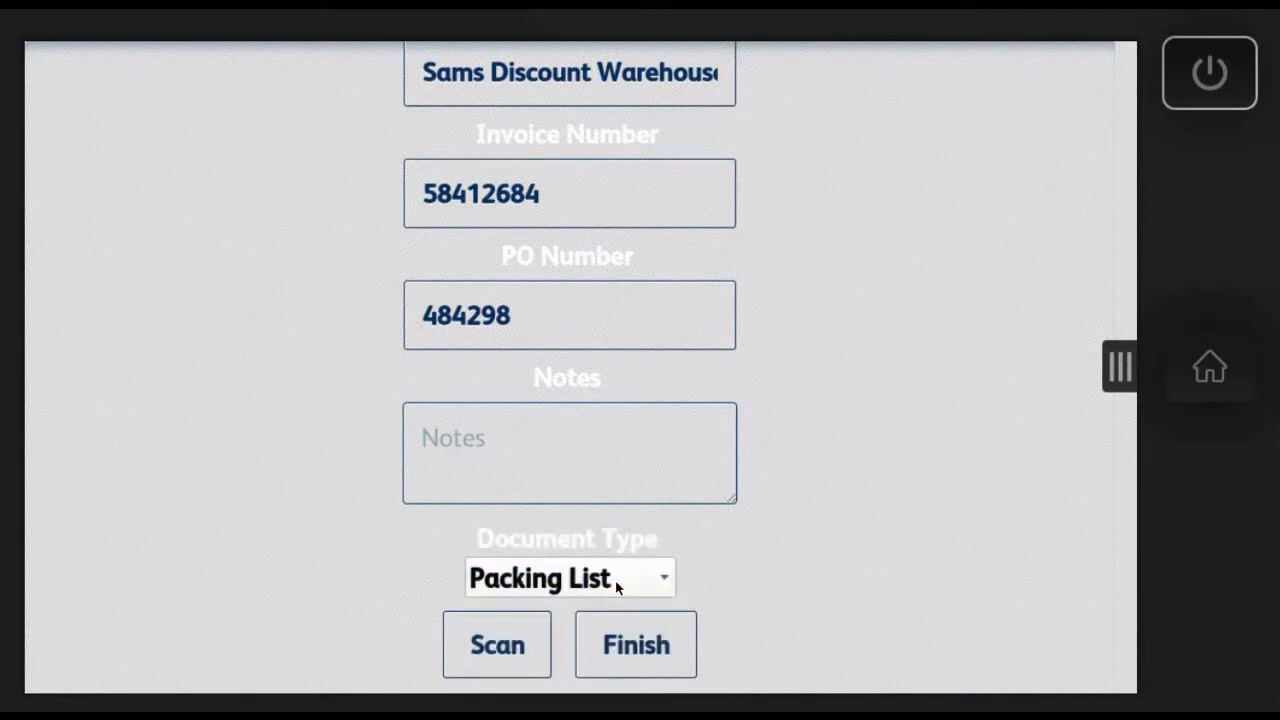
pyautogui.click(503, 646)
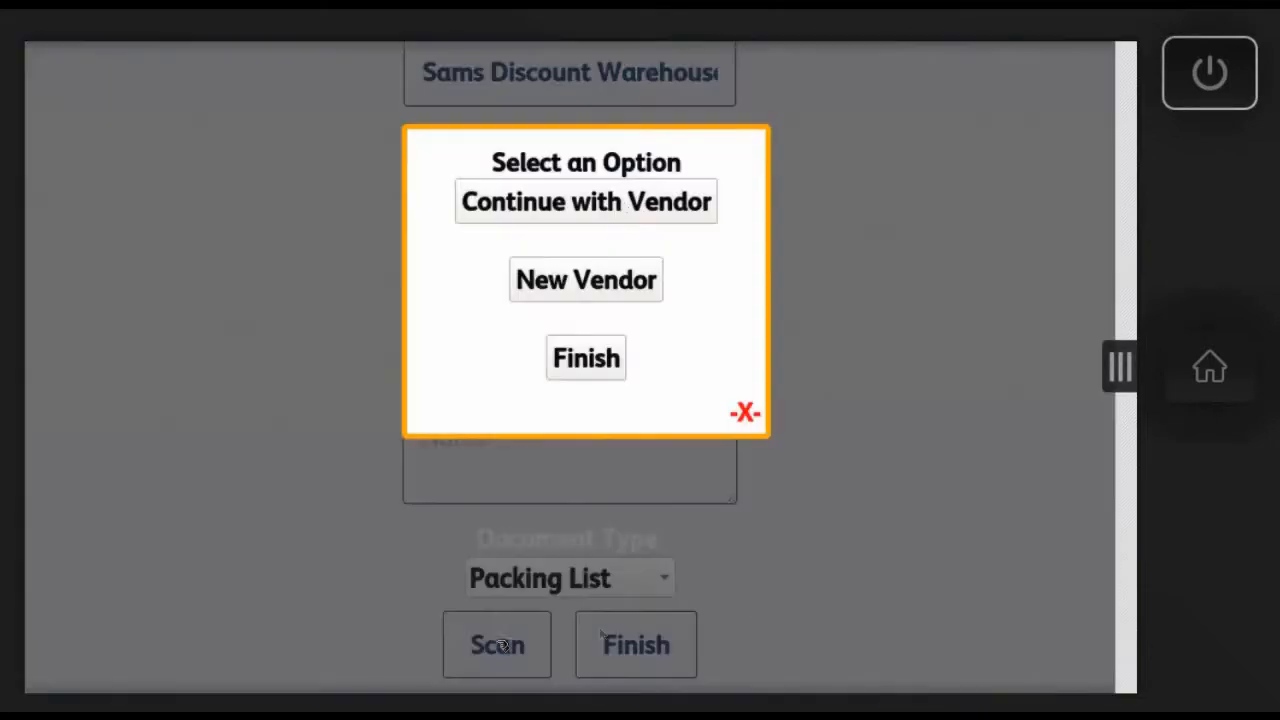
pyautogui.click(622, 204)
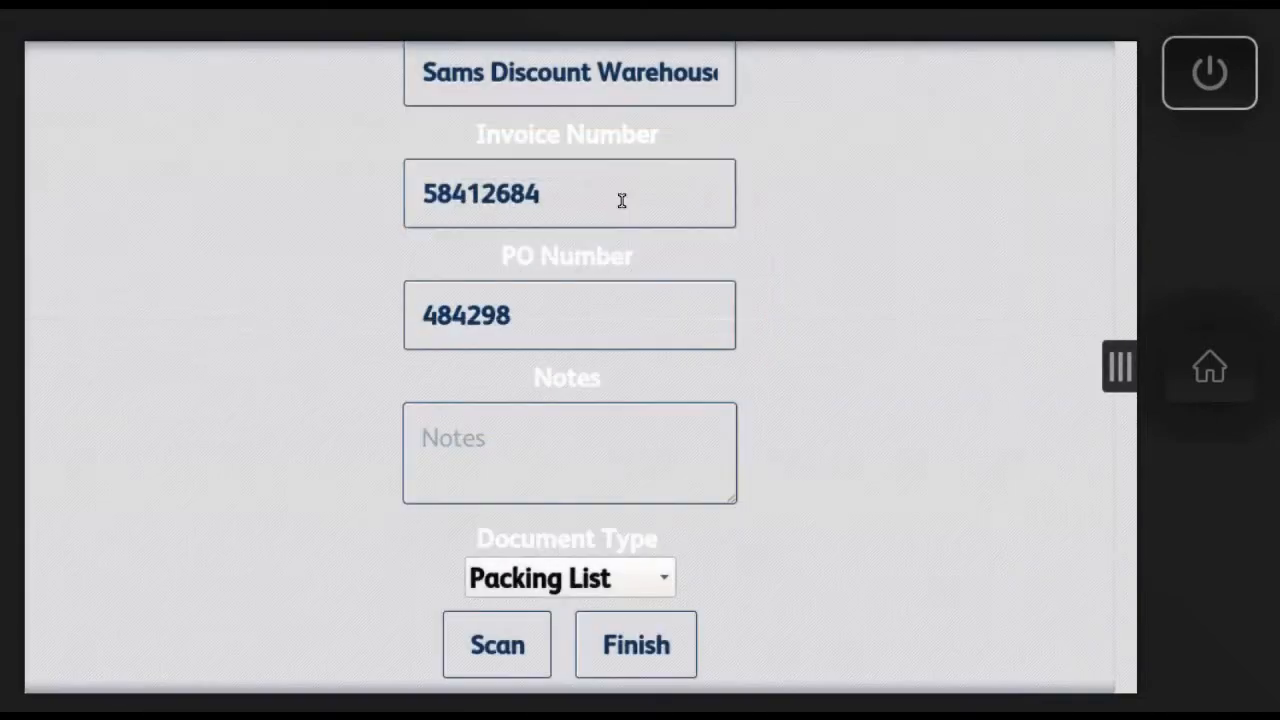
# Step: Scan a document as type Purchase Order and finish scanning for this vendor
pyautogui.click(667, 584)
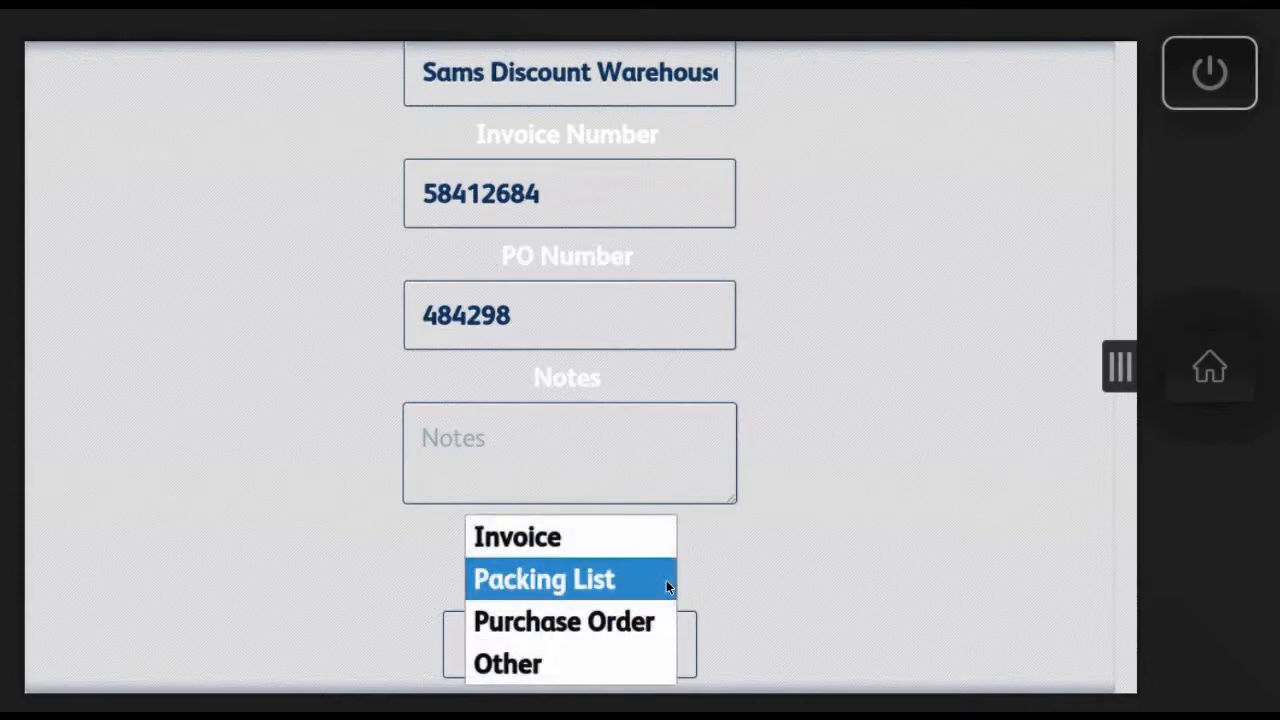
pyautogui.click(561, 625)
pyautogui.click(508, 652)
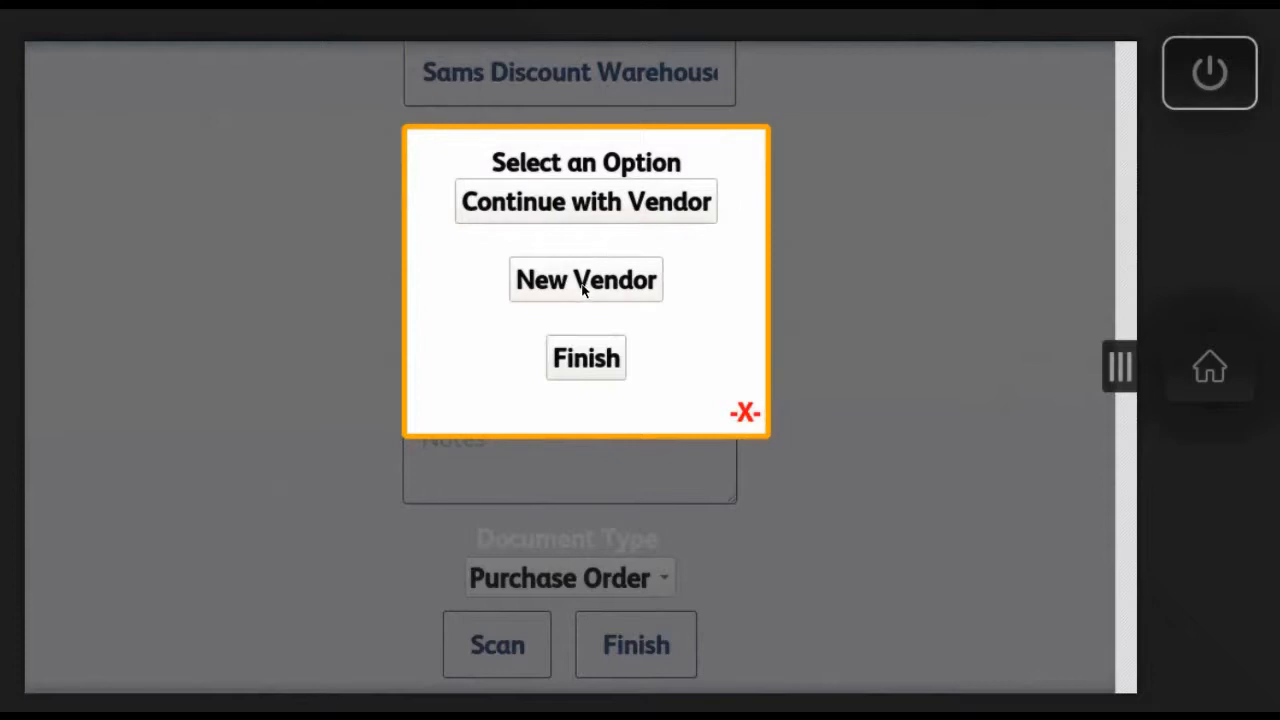
pyautogui.click(590, 360)
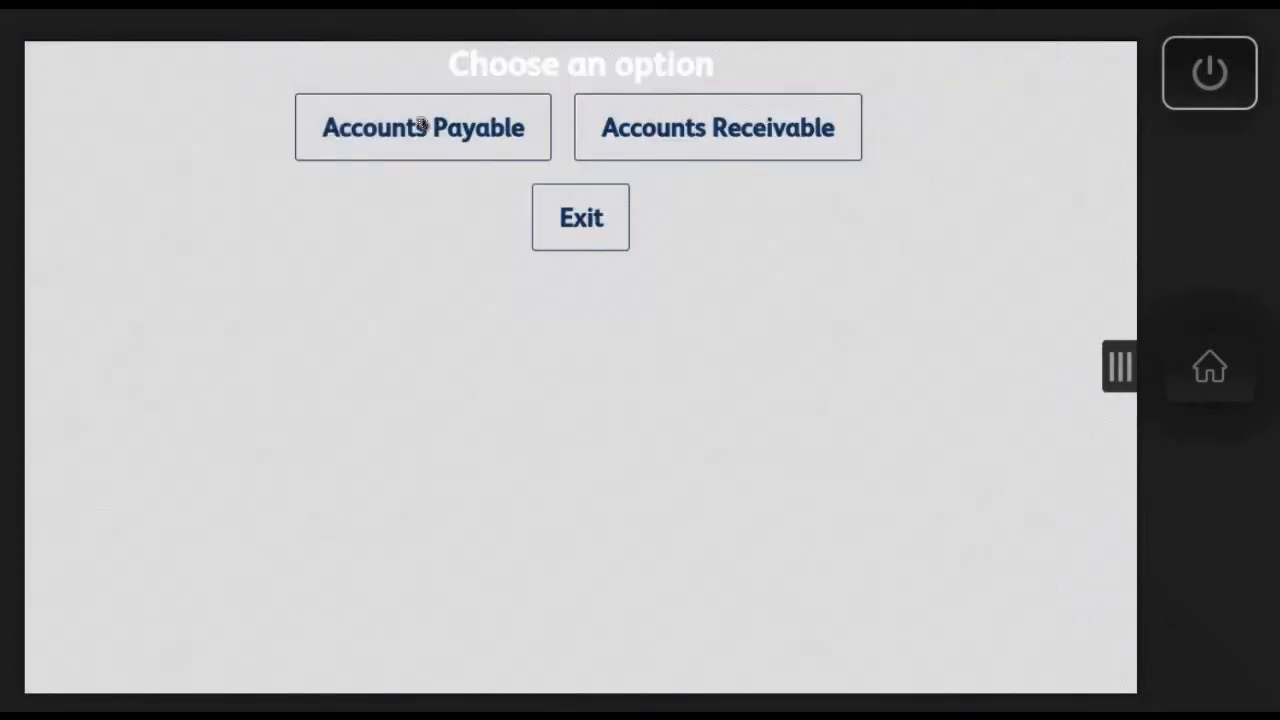
# Step: Open the Accounts Receivable form and enter "Customer ABC" as the customer name
pyautogui.click(716, 130)
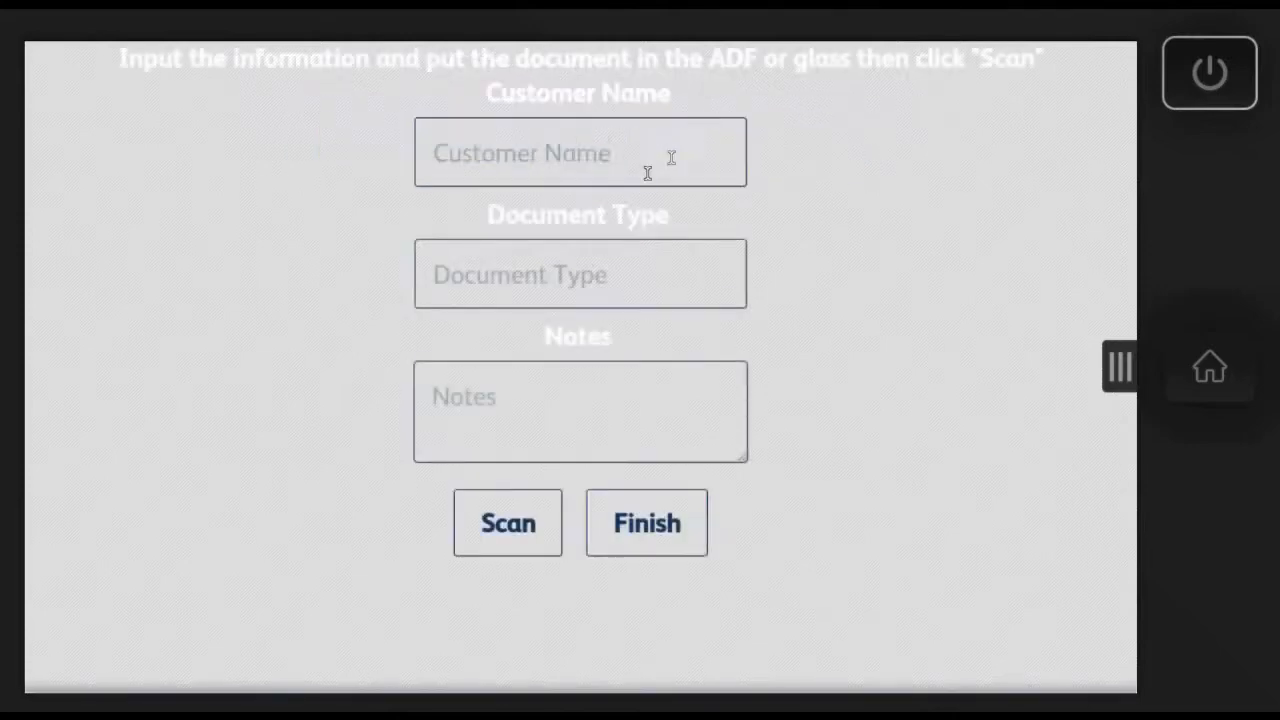
pyautogui.click(432, 178)
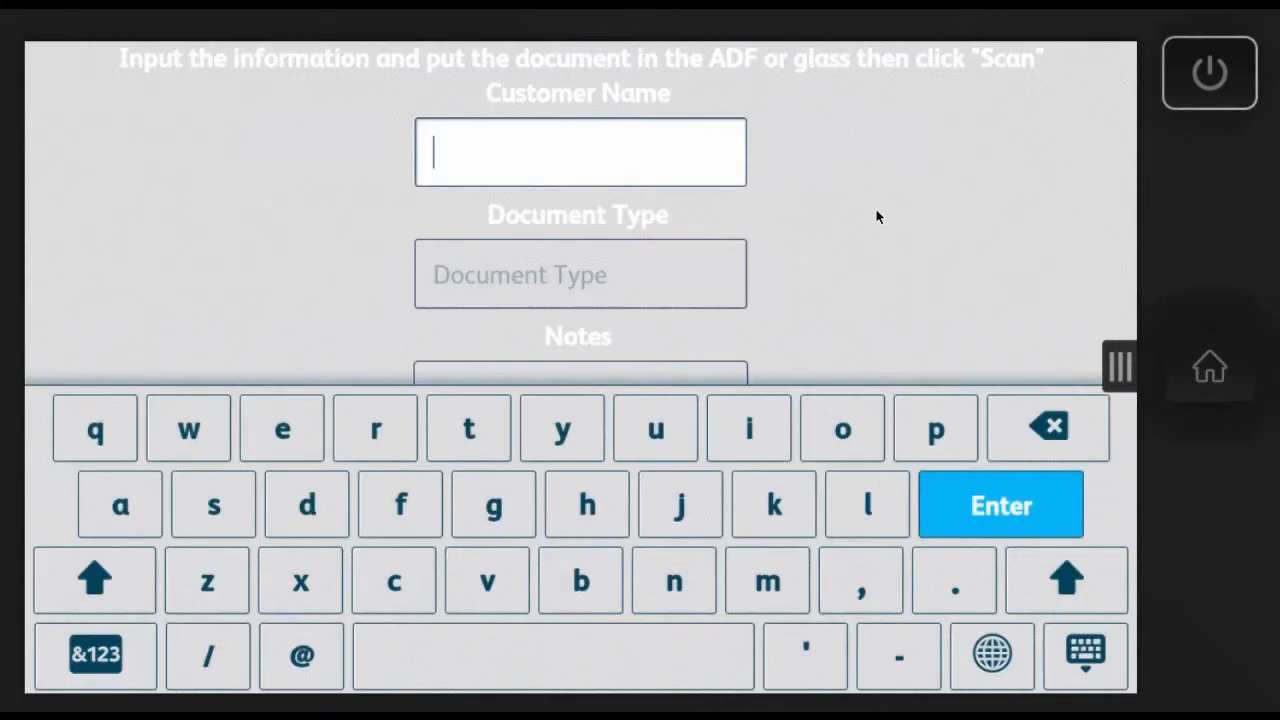
pyautogui.write('Custs')
pyautogui.click(1013, 438)
pyautogui.write('omer')
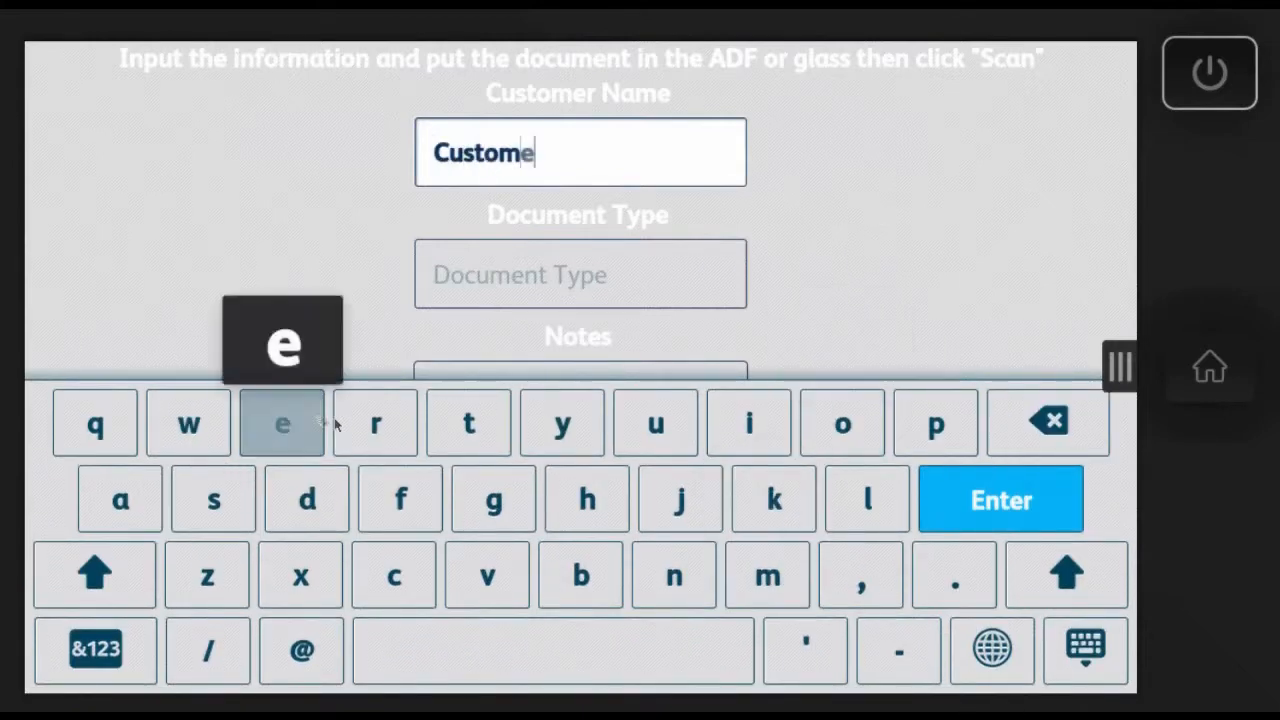
pyautogui.click(503, 661)
pyautogui.click(108, 578)
pyautogui.click(125, 501)
pyautogui.click(125, 576)
pyautogui.click(581, 575)
pyautogui.click(95, 575)
pyautogui.click(394, 575)
# Step: Enter "po" as the document type on the Accounts Receivable form
pyautogui.click(514, 274)
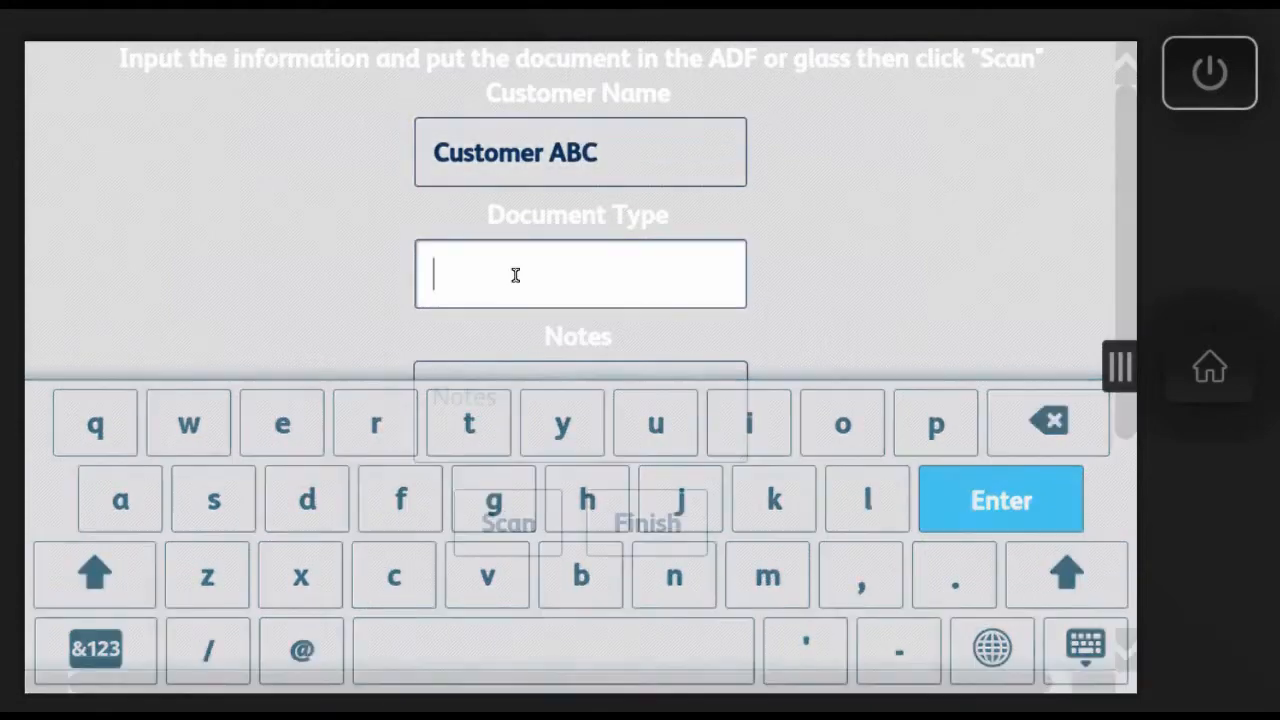
pyautogui.click(934, 405)
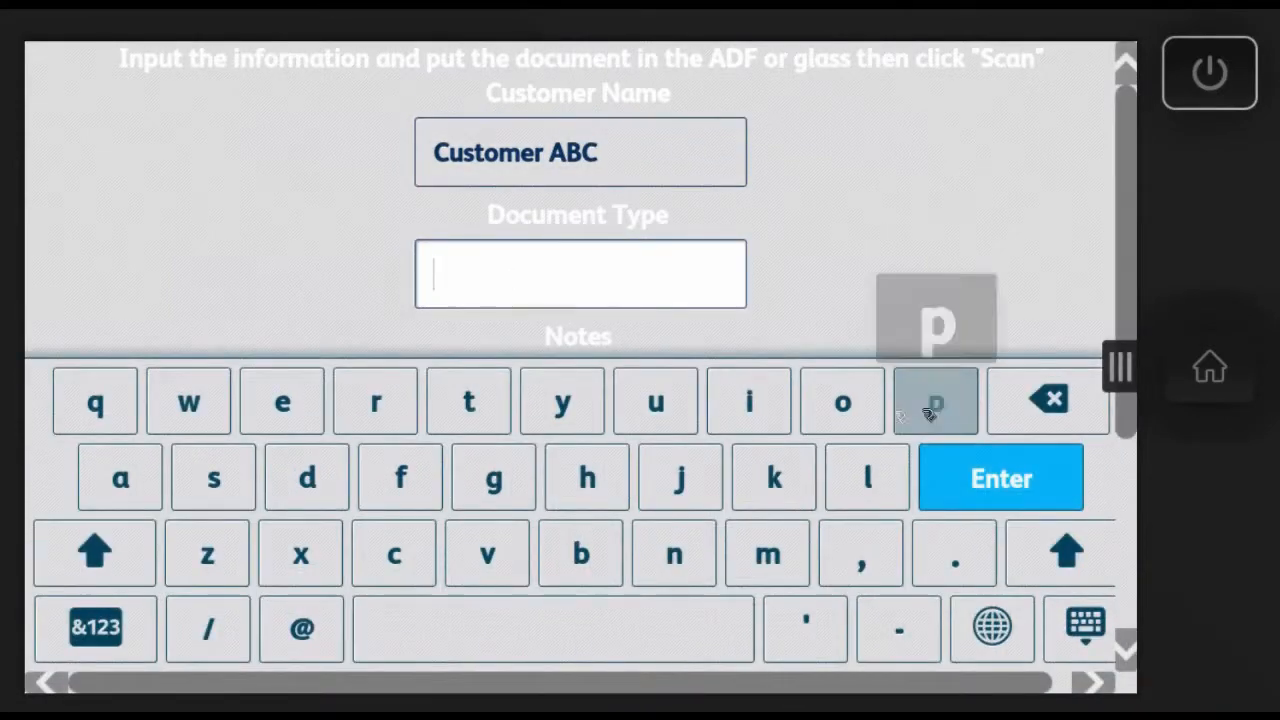
pyautogui.click(845, 402)
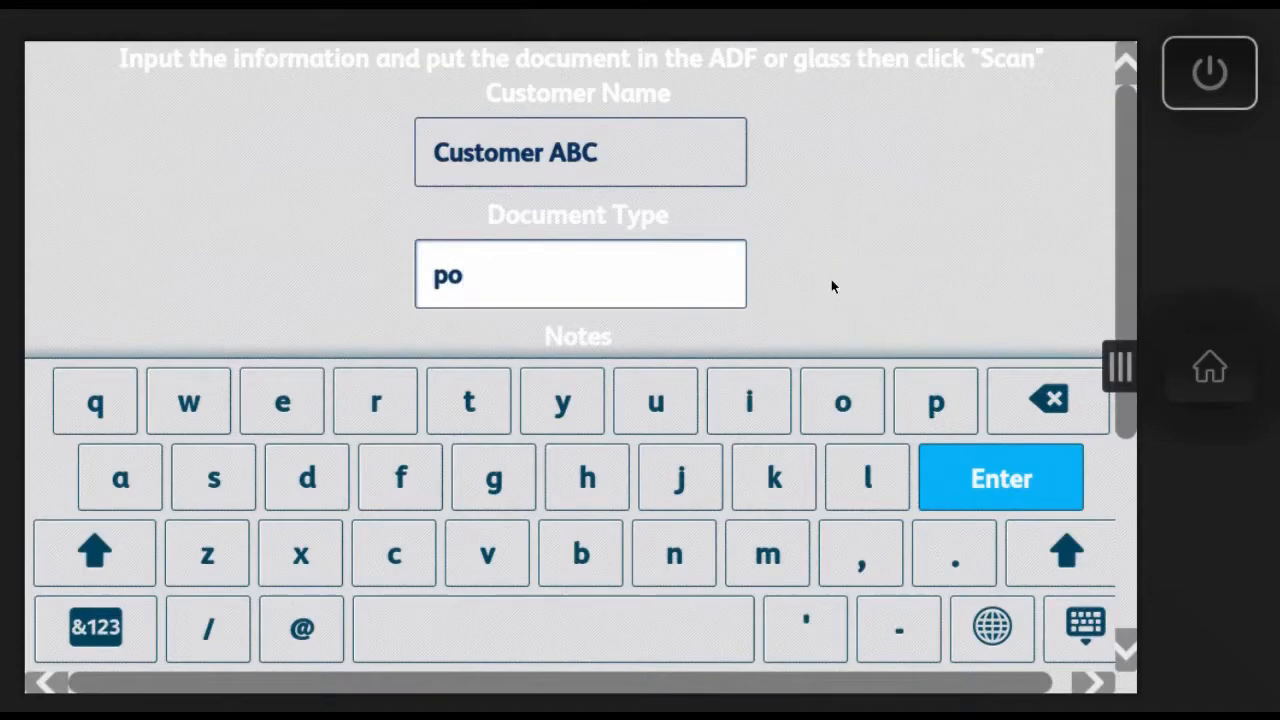
pyautogui.click(1040, 478)
# Step: Add the note "customer updated po" to the customer's document
pyautogui.click(614, 380)
pyautogui.click(404, 584)
pyautogui.click(657, 423)
pyautogui.click(237, 503)
pyautogui.click(466, 424)
pyautogui.click(843, 424)
pyautogui.click(768, 577)
pyautogui.click(282, 424)
pyautogui.click(376, 424)
pyautogui.click(530, 650)
pyautogui.click(657, 426)
pyautogui.click(940, 424)
pyautogui.click(310, 504)
pyautogui.click(120, 500)
pyautogui.click(469, 424)
pyautogui.click(282, 424)
pyautogui.click(312, 506)
pyautogui.click(481, 678)
pyautogui.click(936, 424)
pyautogui.click(843, 424)
pyautogui.click(1050, 500)
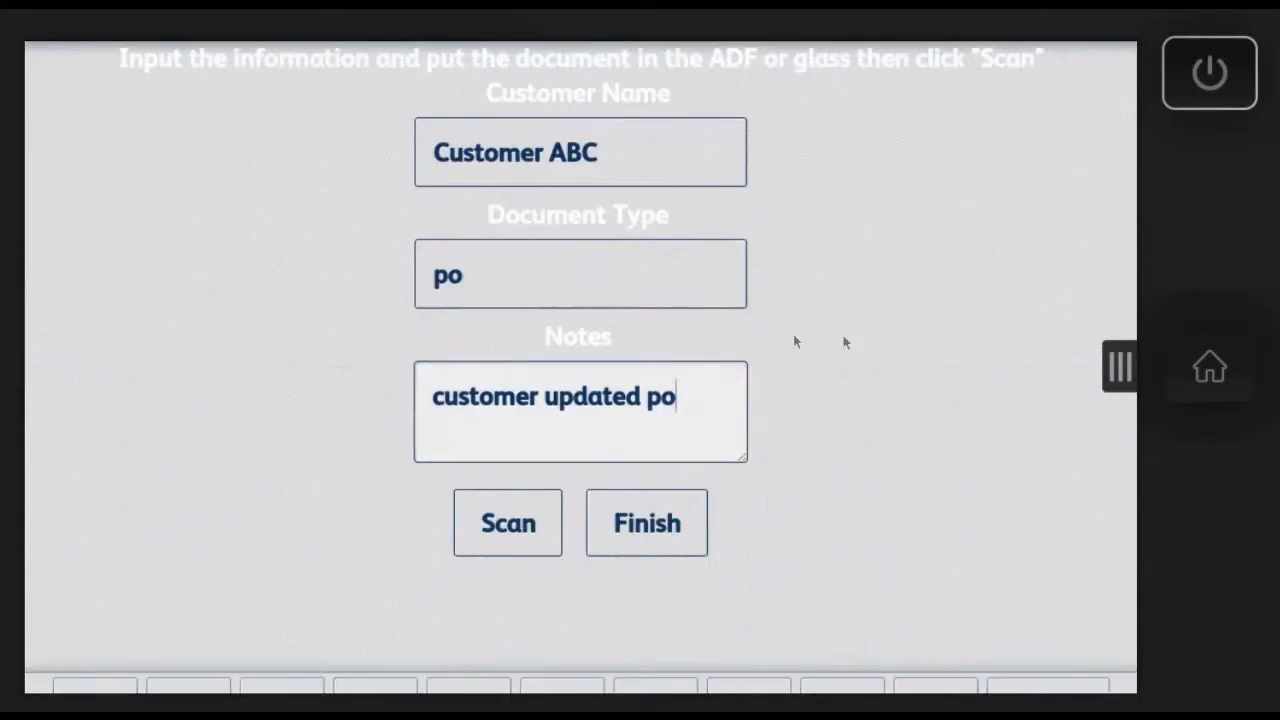
# Step: Scan the customer's document and choose to continue with the same customer
pyautogui.click(508, 526)
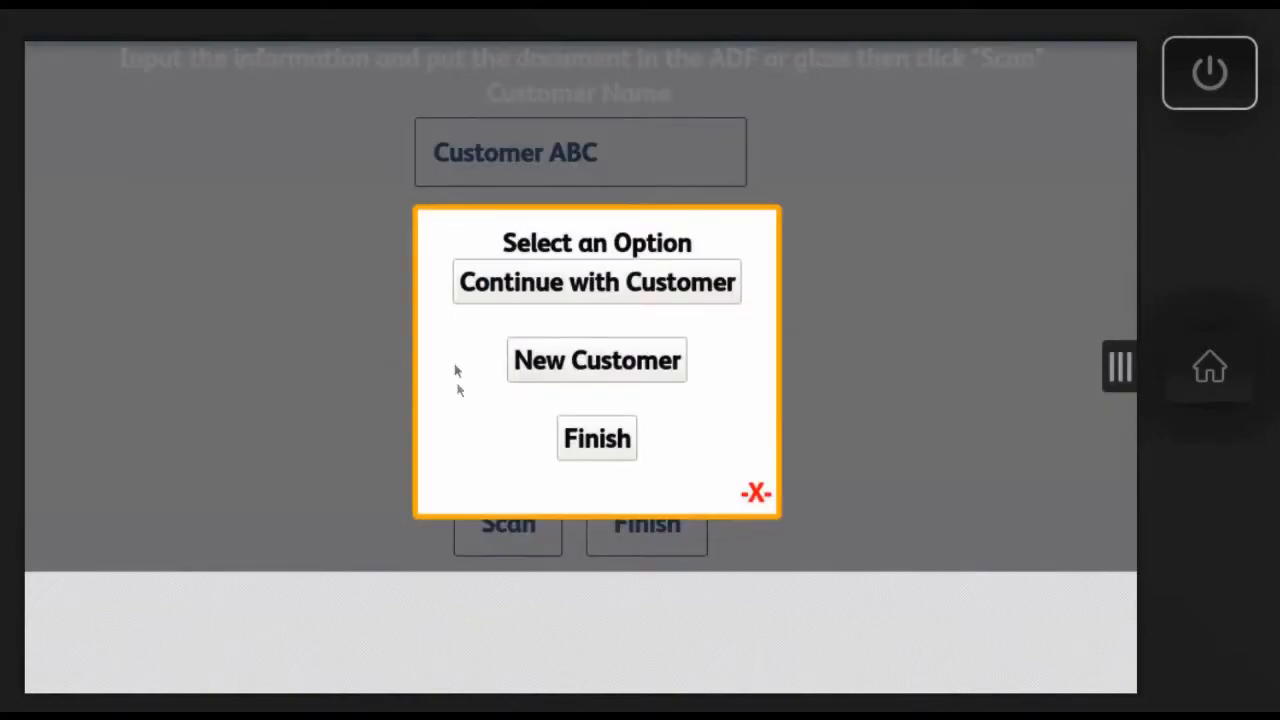
pyautogui.click(538, 285)
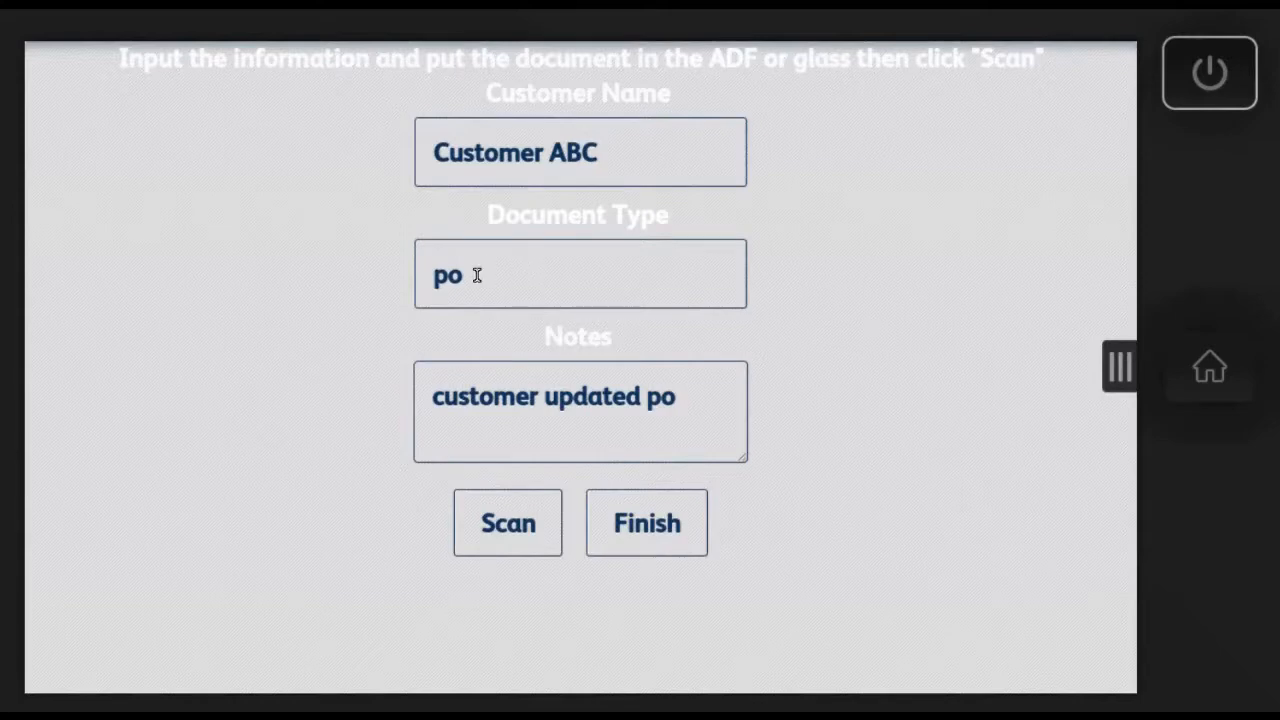
# Step: Replace the document type on the customer's form with "corespondence"
pyautogui.moveTo(477, 276); pyautogui.dragTo(383, 280)
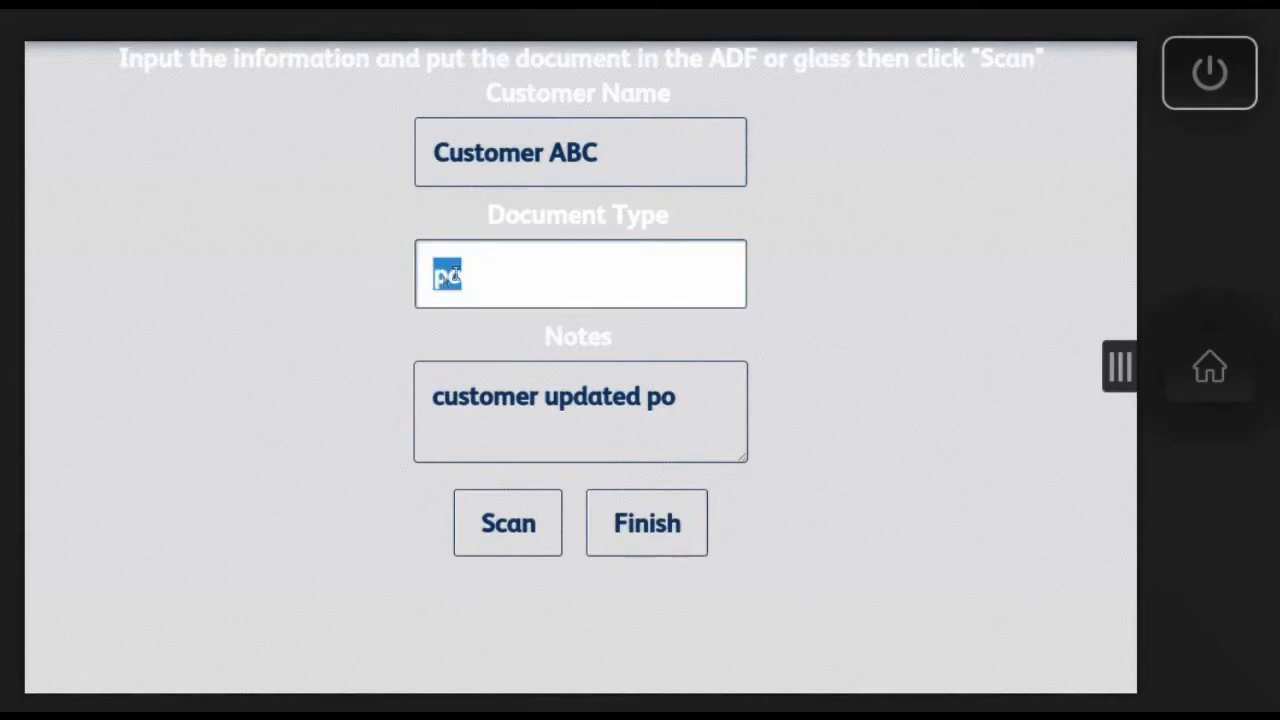
pyautogui.write('co')
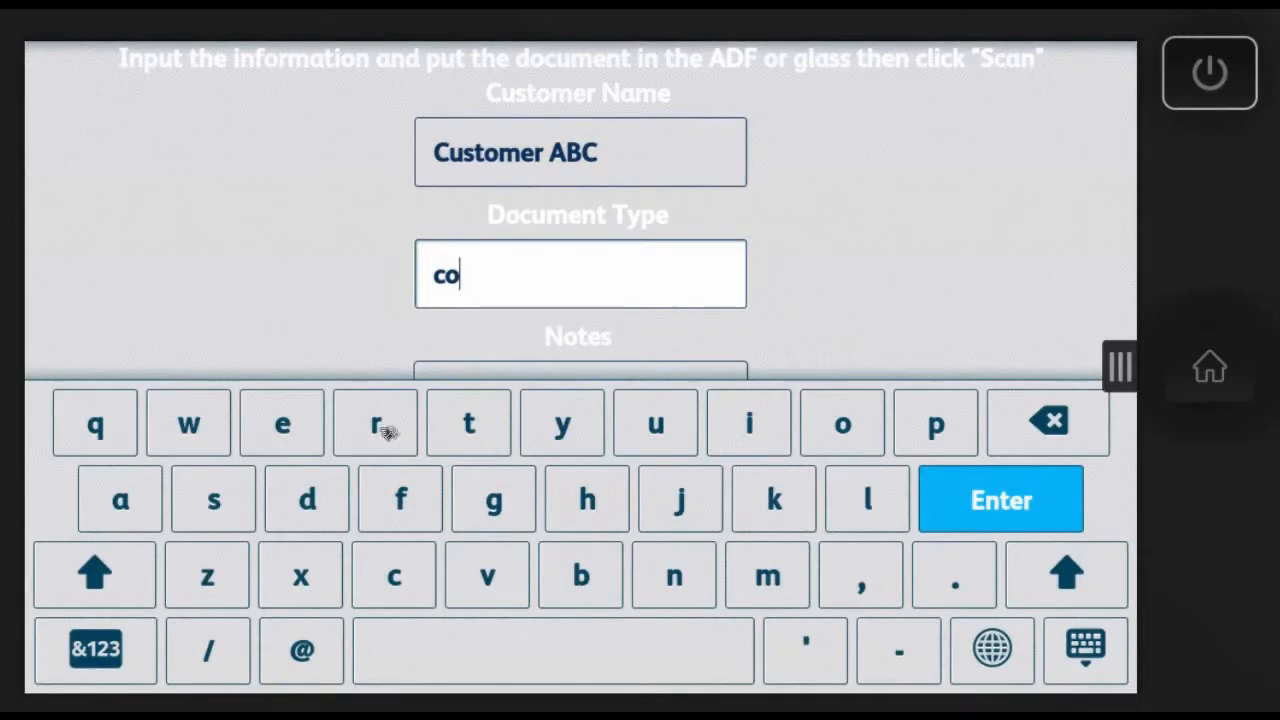
pyautogui.write('resp')
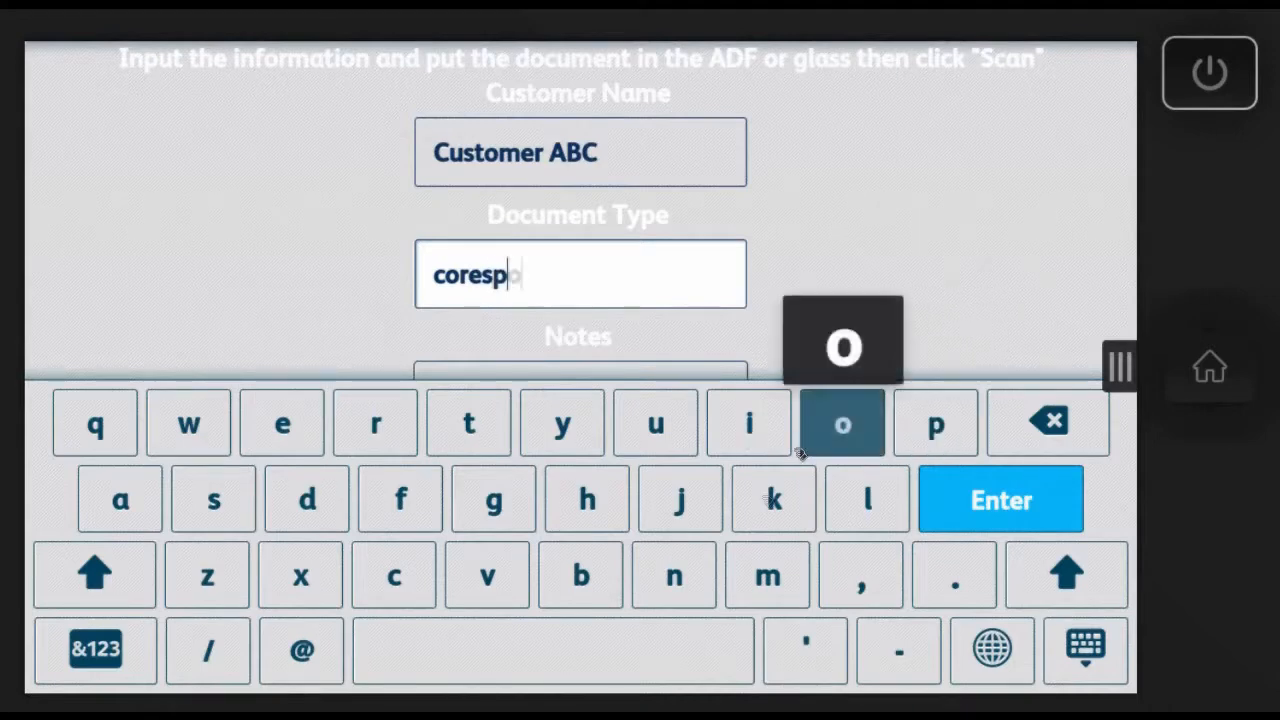
pyautogui.write('ondence')
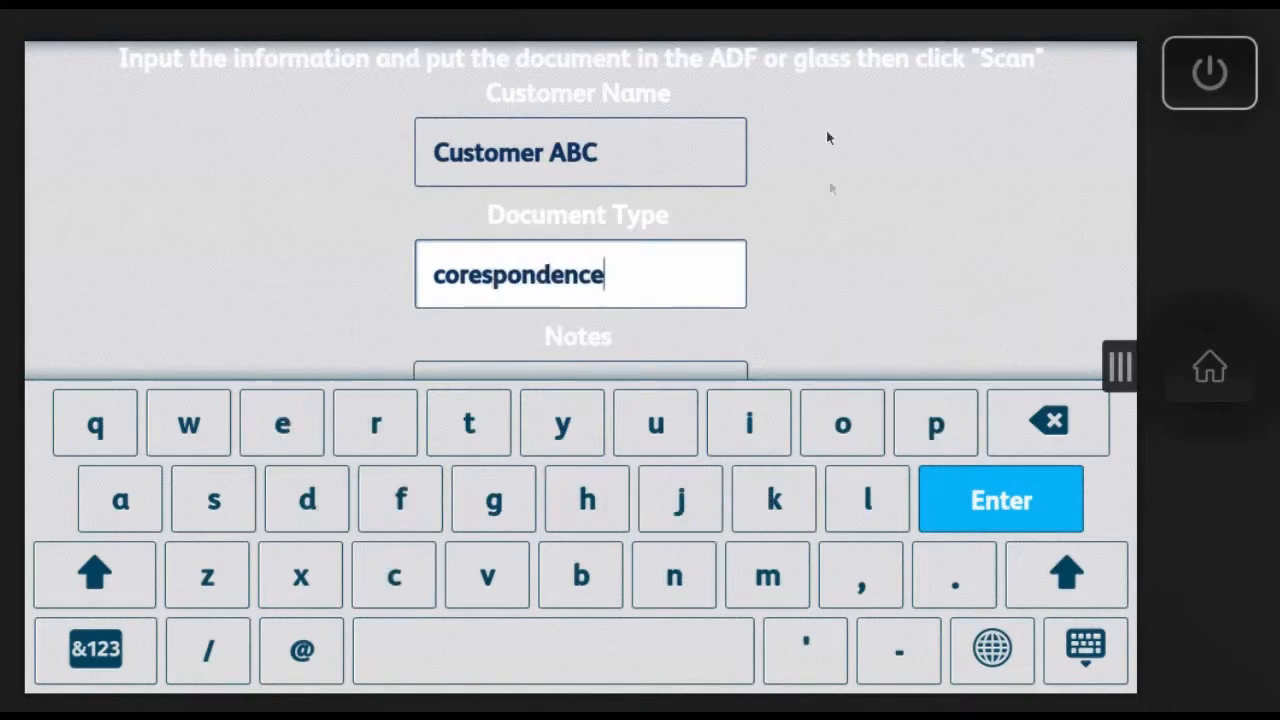
pyautogui.click(1010, 500)
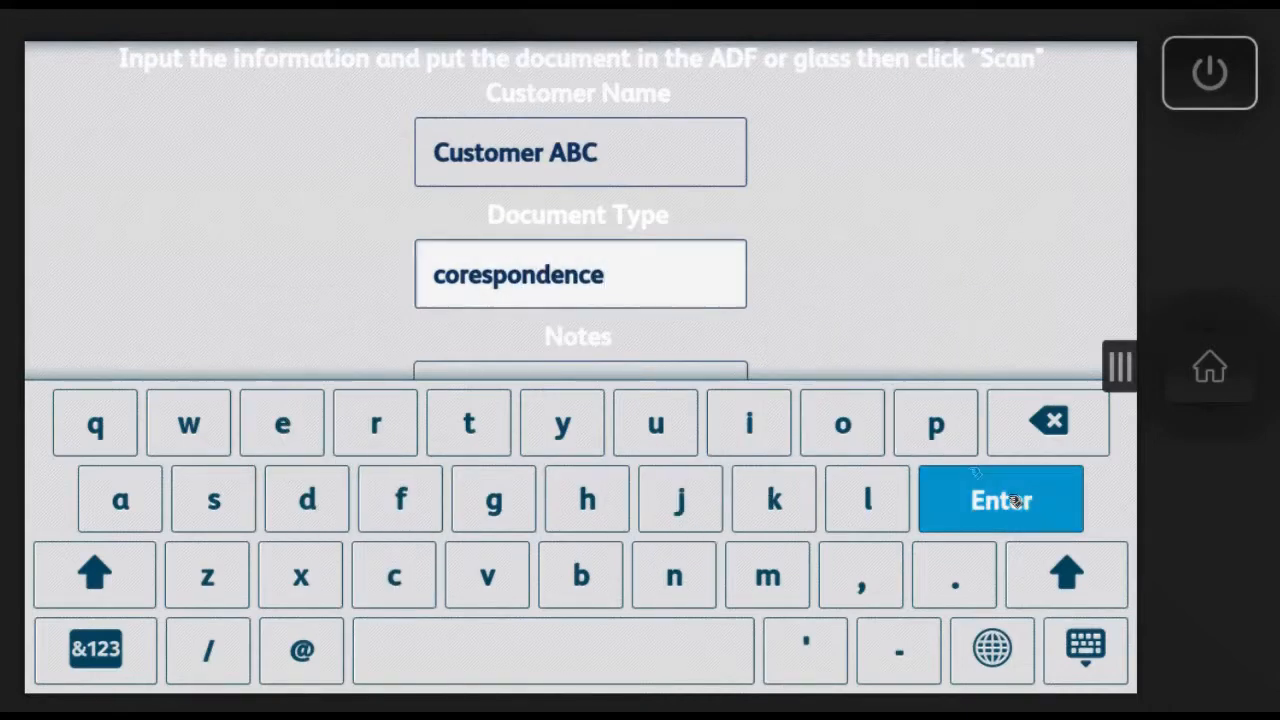
# Step: Clear the existing note from the customer's form
pyautogui.click(688, 404)
pyautogui.click(1050, 422)
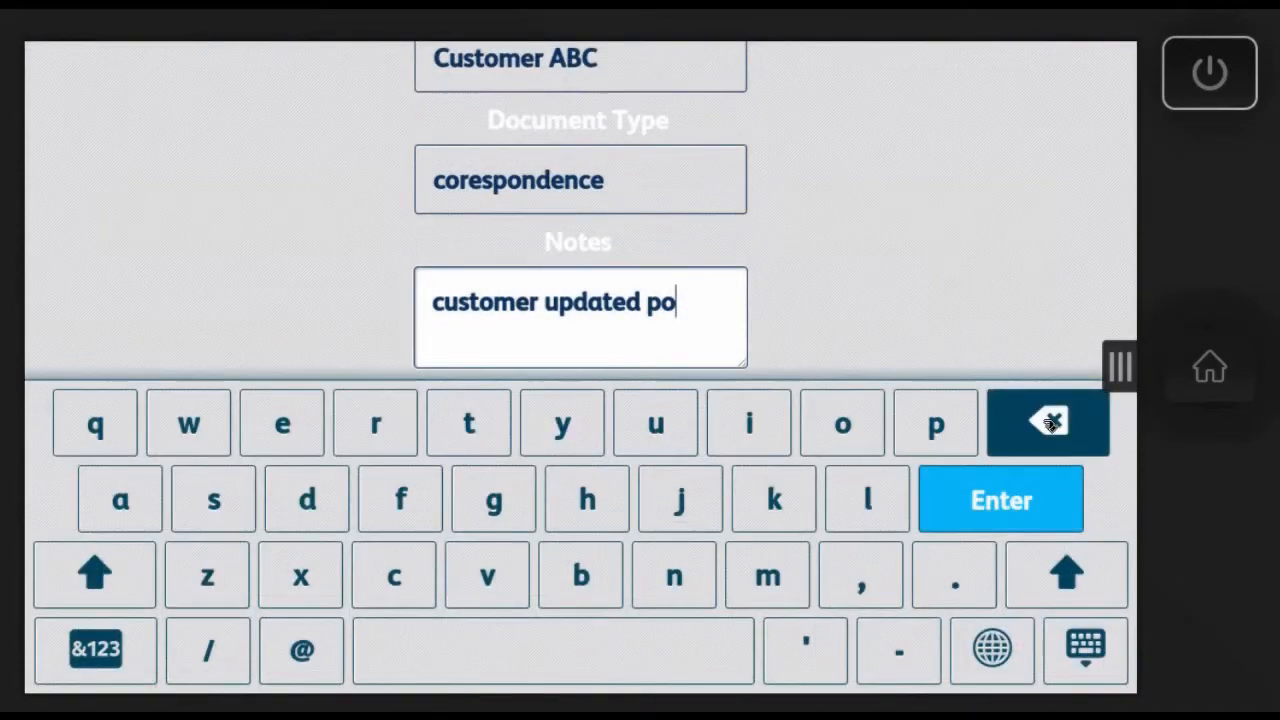
pyautogui.click(1055, 423)
pyautogui.moveTo(1055, 423); pyautogui.dragTo(1055, 423)
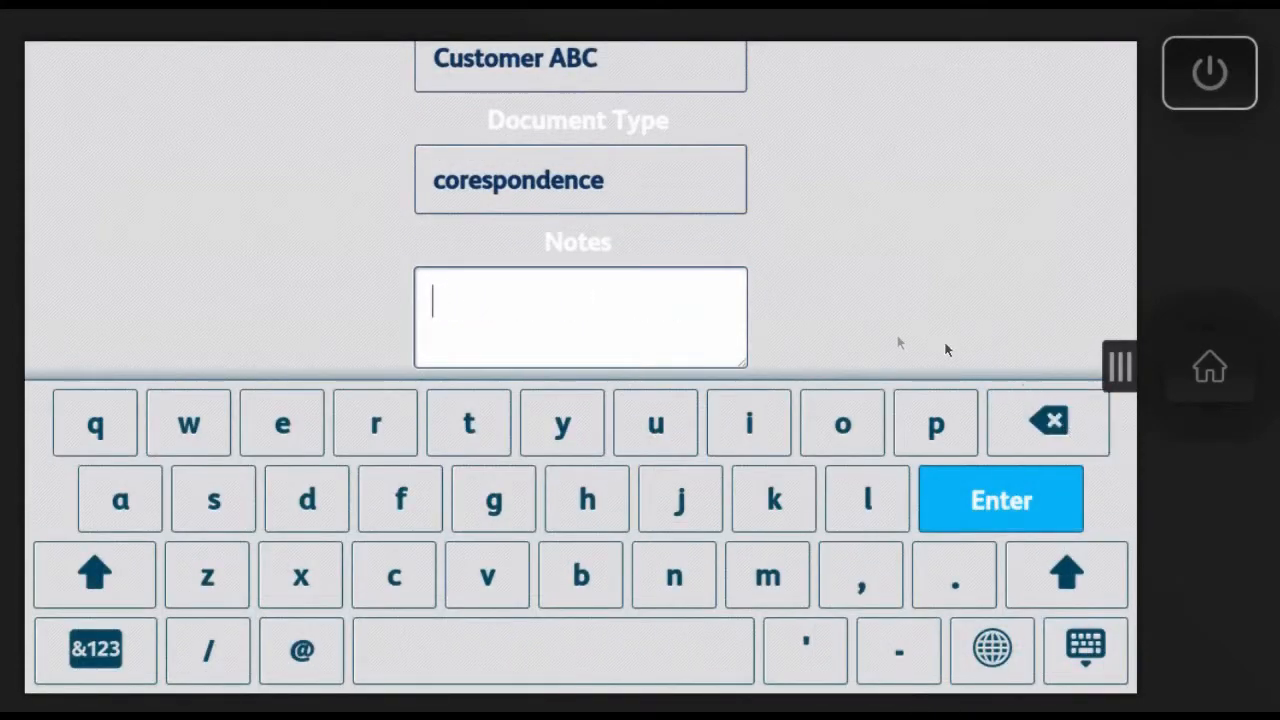
pyautogui.click(997, 480)
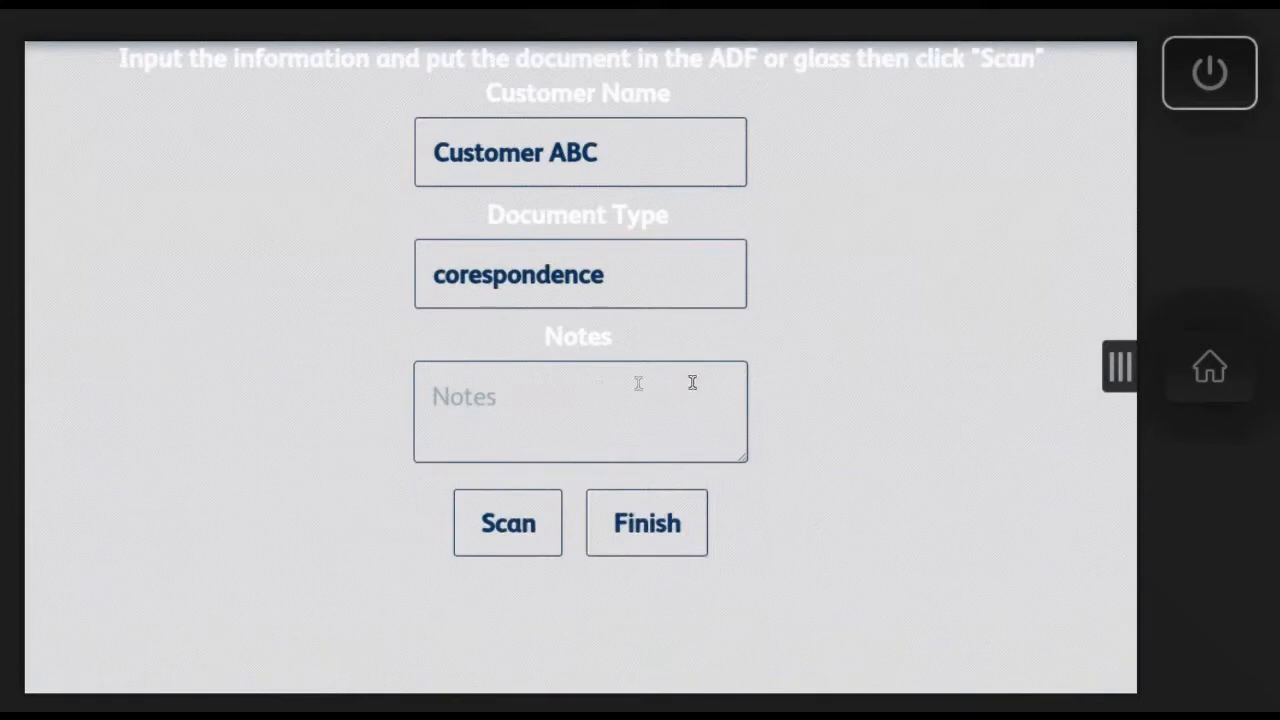
# Step: Scan the customer's document, finish the scanning session and exit the scan app
pyautogui.click(530, 527)
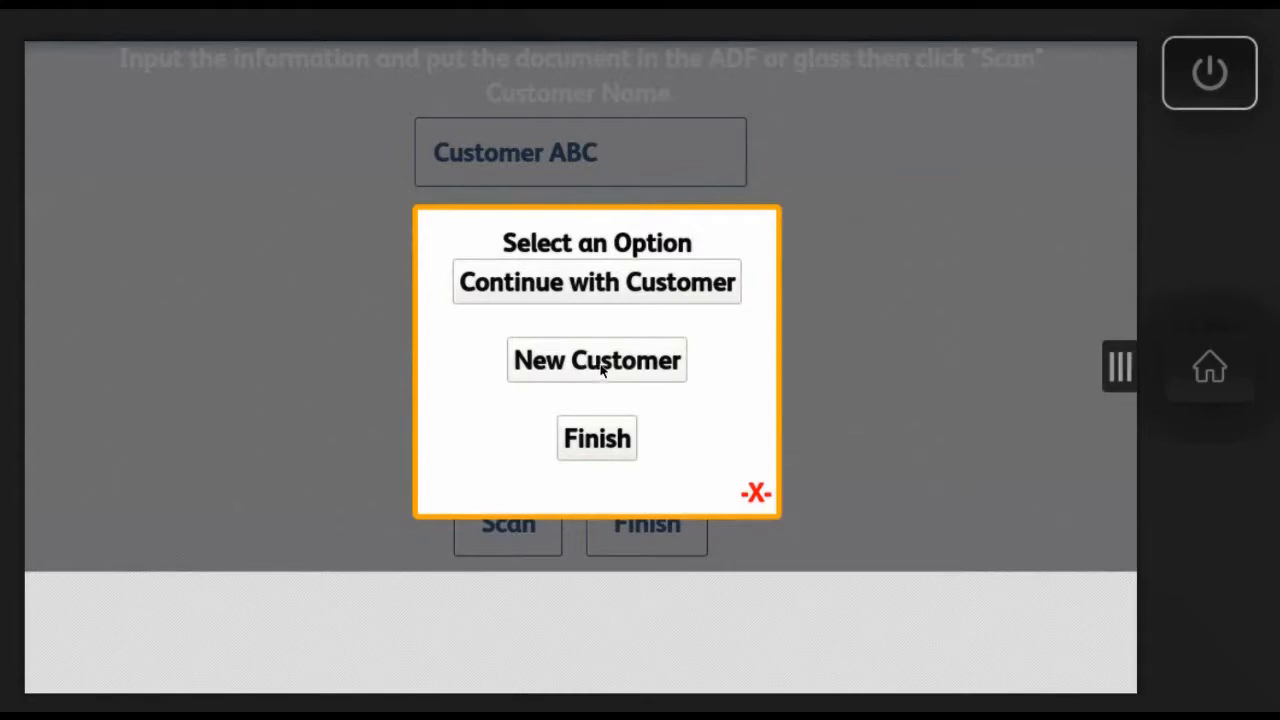
pyautogui.click(602, 444)
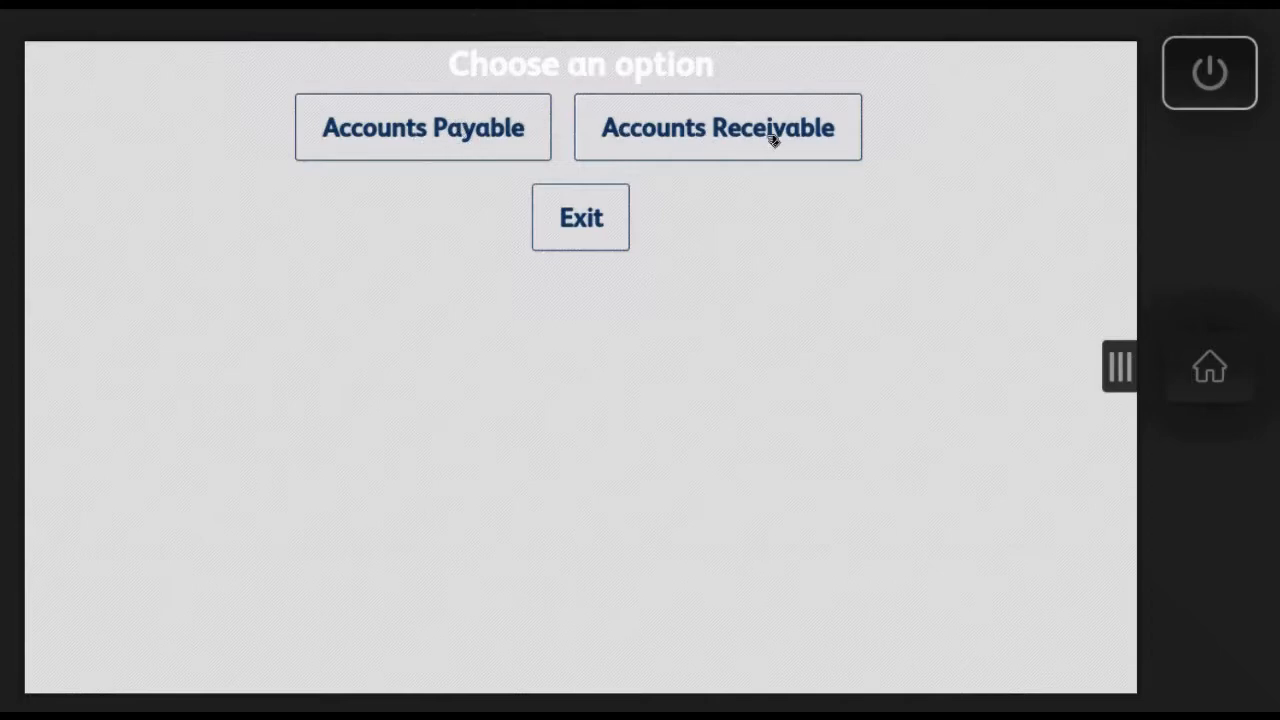
pyautogui.click(583, 215)
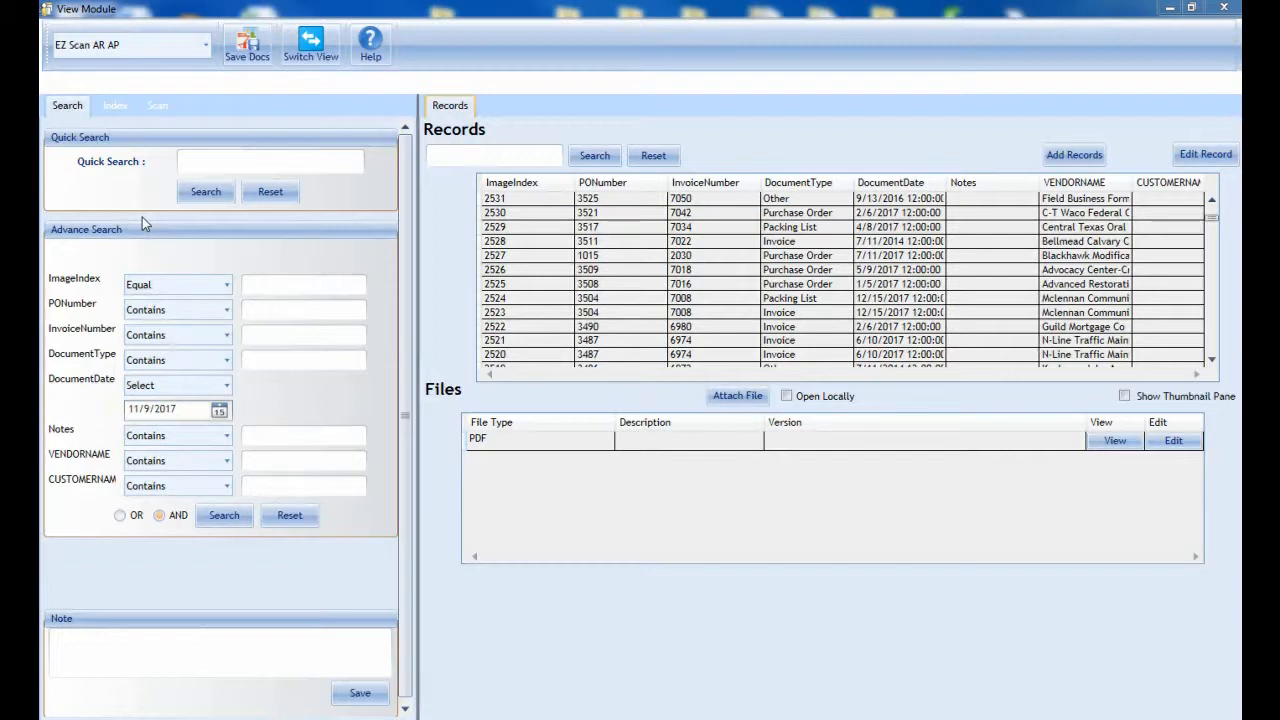
# Step: In the View Module, choose the EZ Scan AR AP profile and run a quick search for "field business"
pyautogui.click(207, 48)
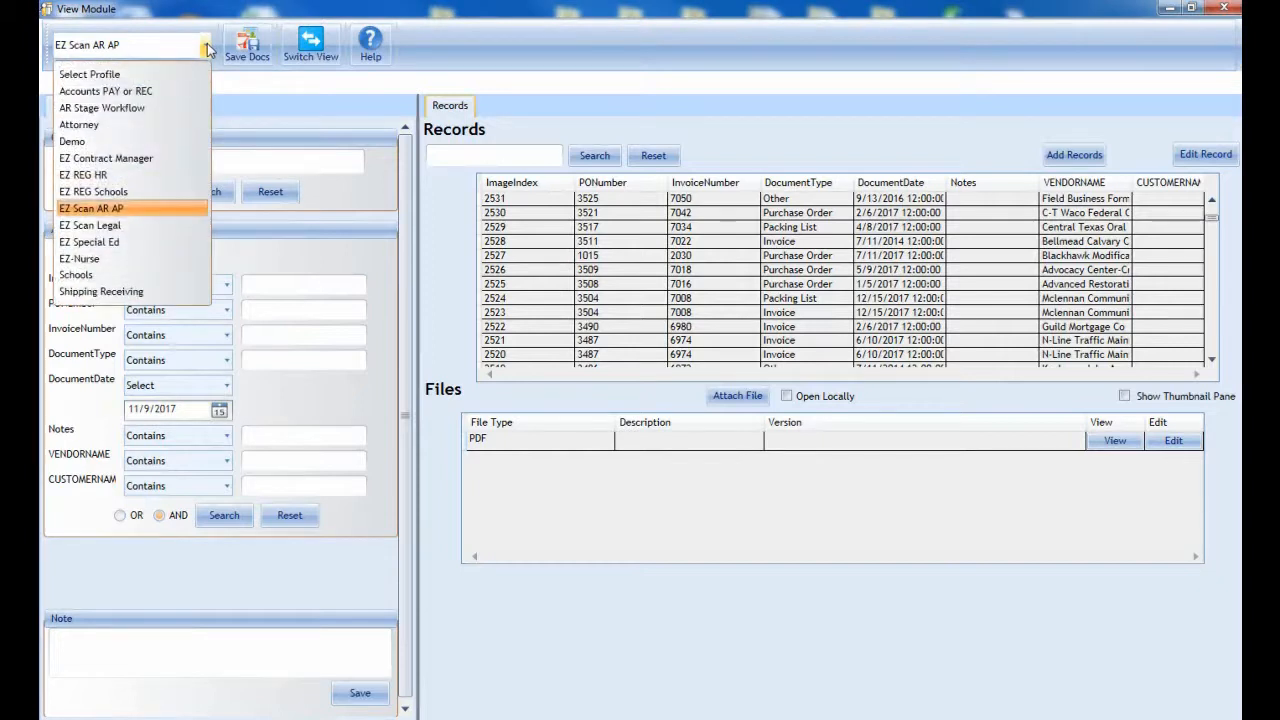
pyautogui.click(121, 209)
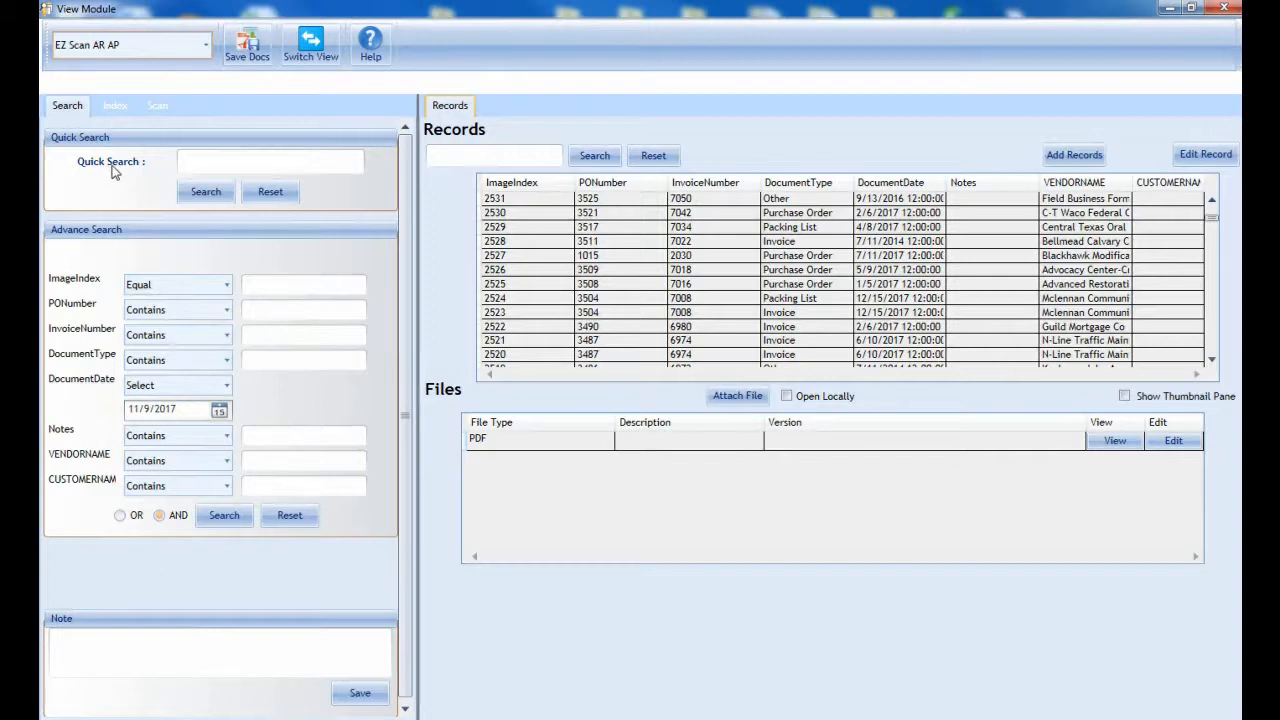
pyautogui.click(202, 162)
pyautogui.write('field b')
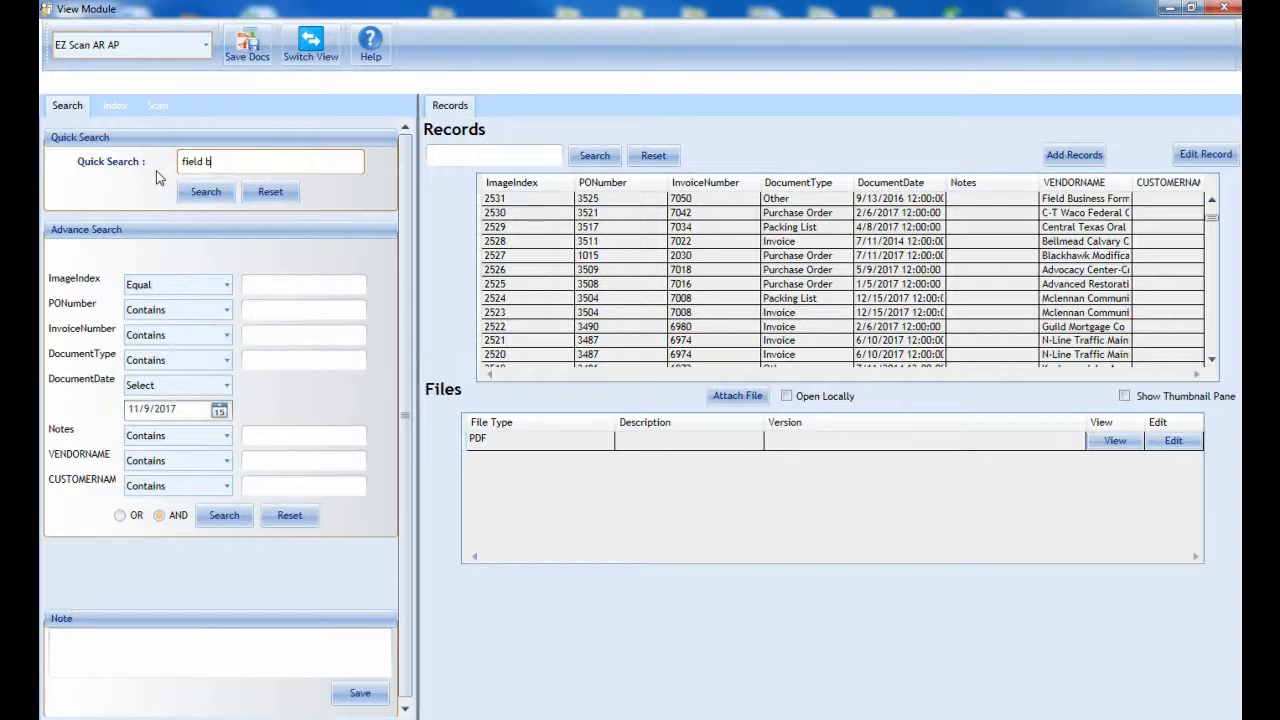
pyautogui.write('usiness')
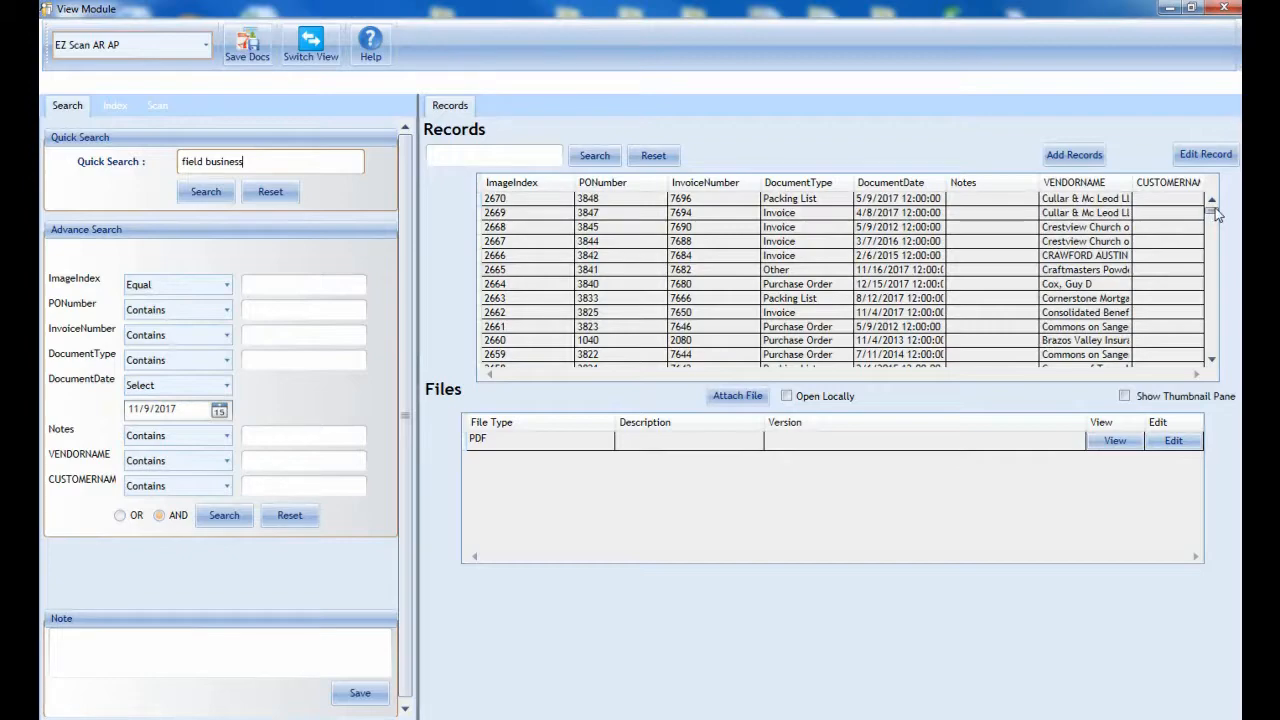
pyautogui.moveTo(1215, 213); pyautogui.dragTo(1213, 356)
pyautogui.click(207, 193)
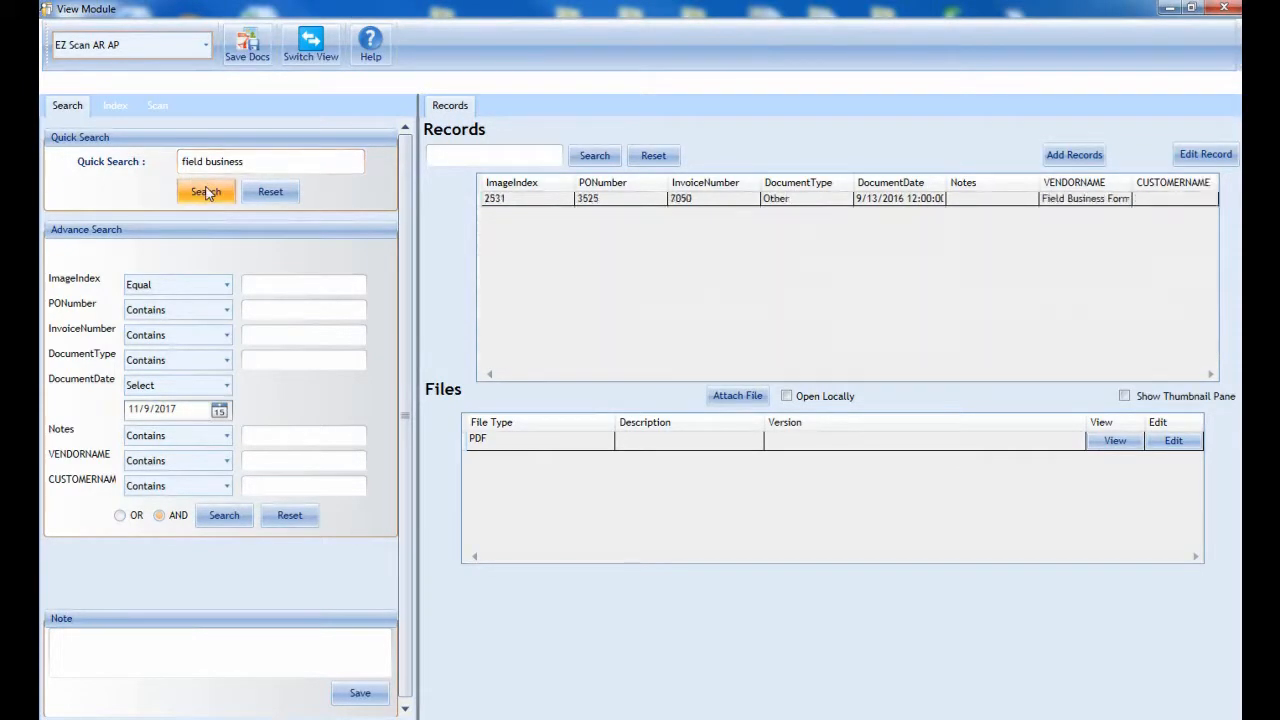
# Step: Open the Field Business Forms record's PDF, enlarge it to check its page list and annotation tools, and close it
pyautogui.click(769, 200)
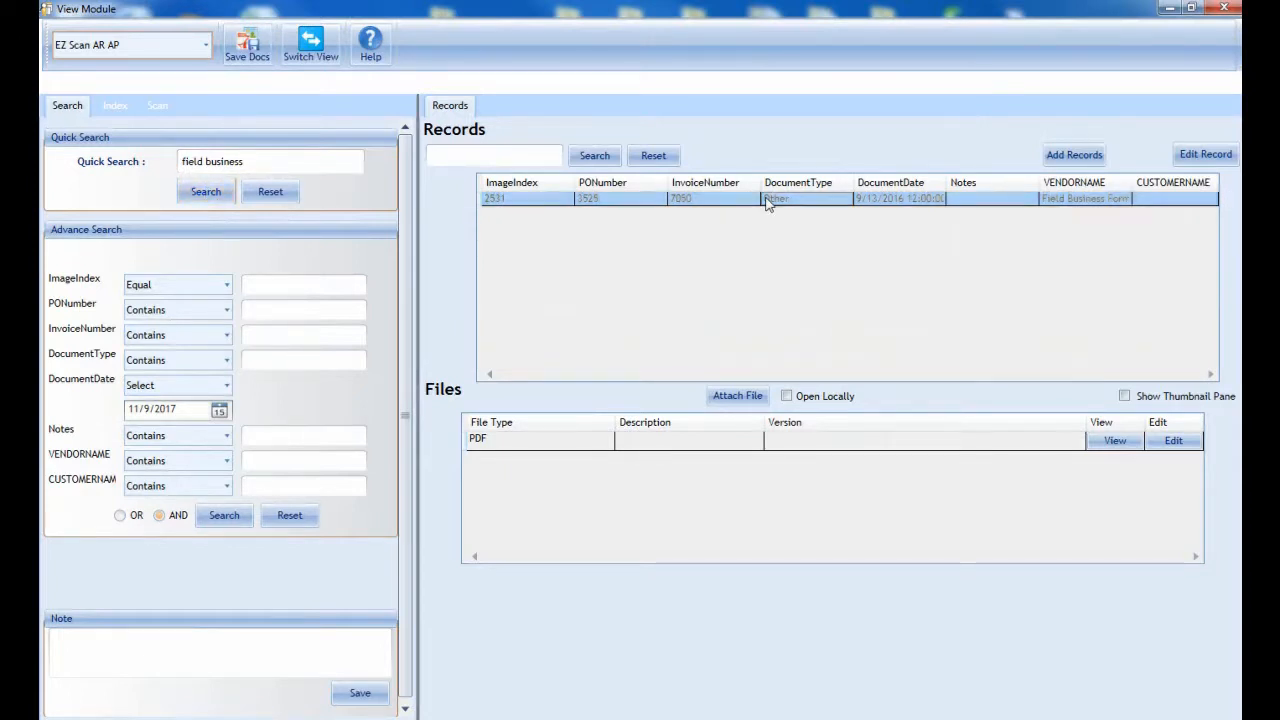
pyautogui.doubleClick(552, 448)
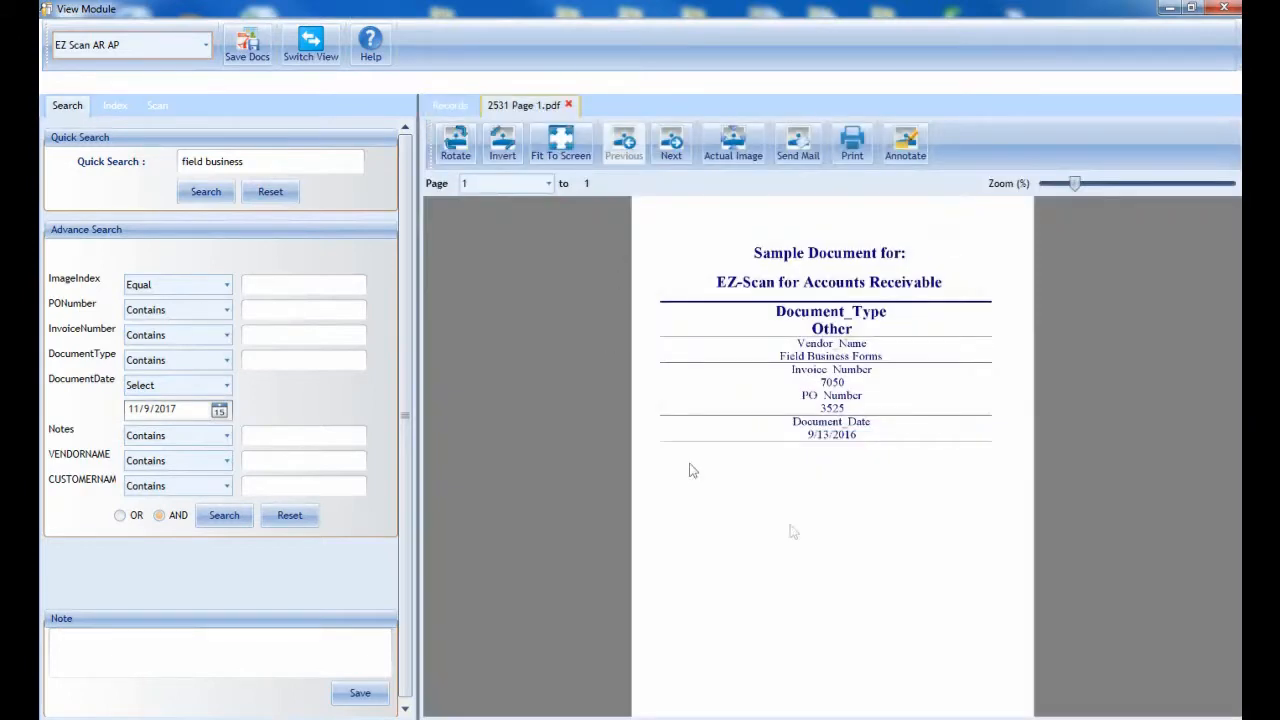
pyautogui.moveTo(1075, 184); pyautogui.dragTo(1112, 184)
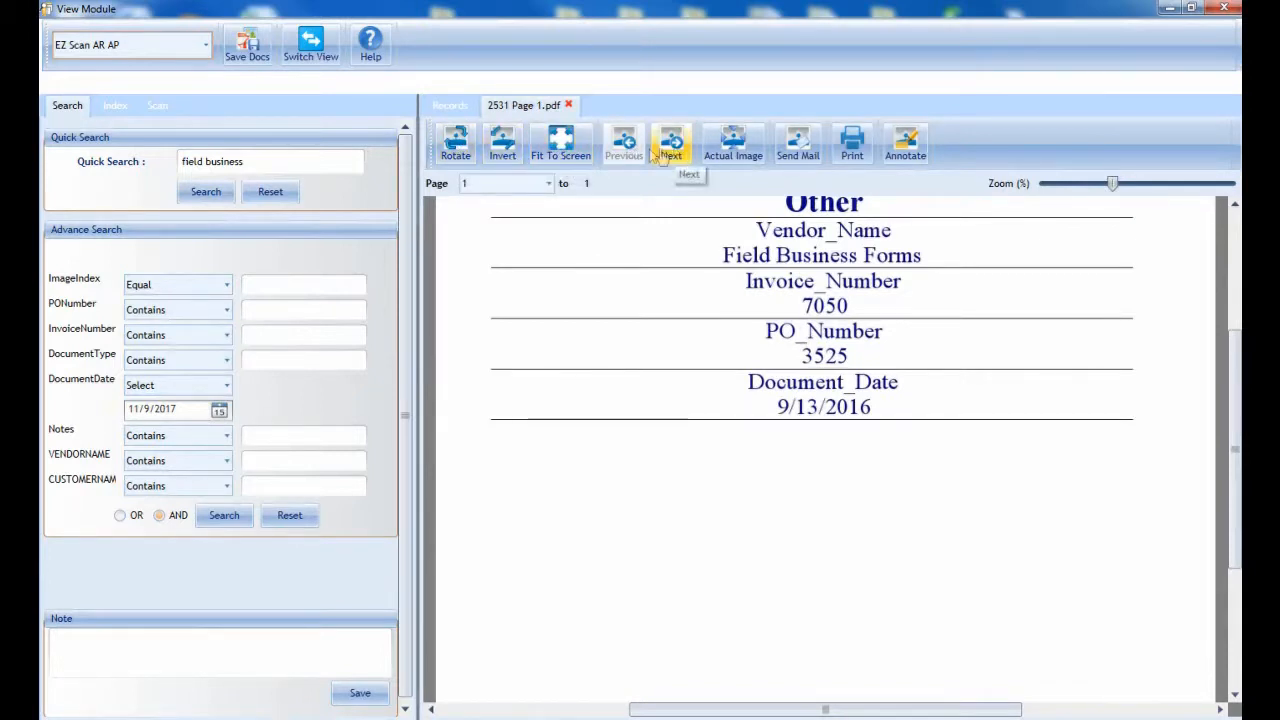
pyautogui.click(549, 184)
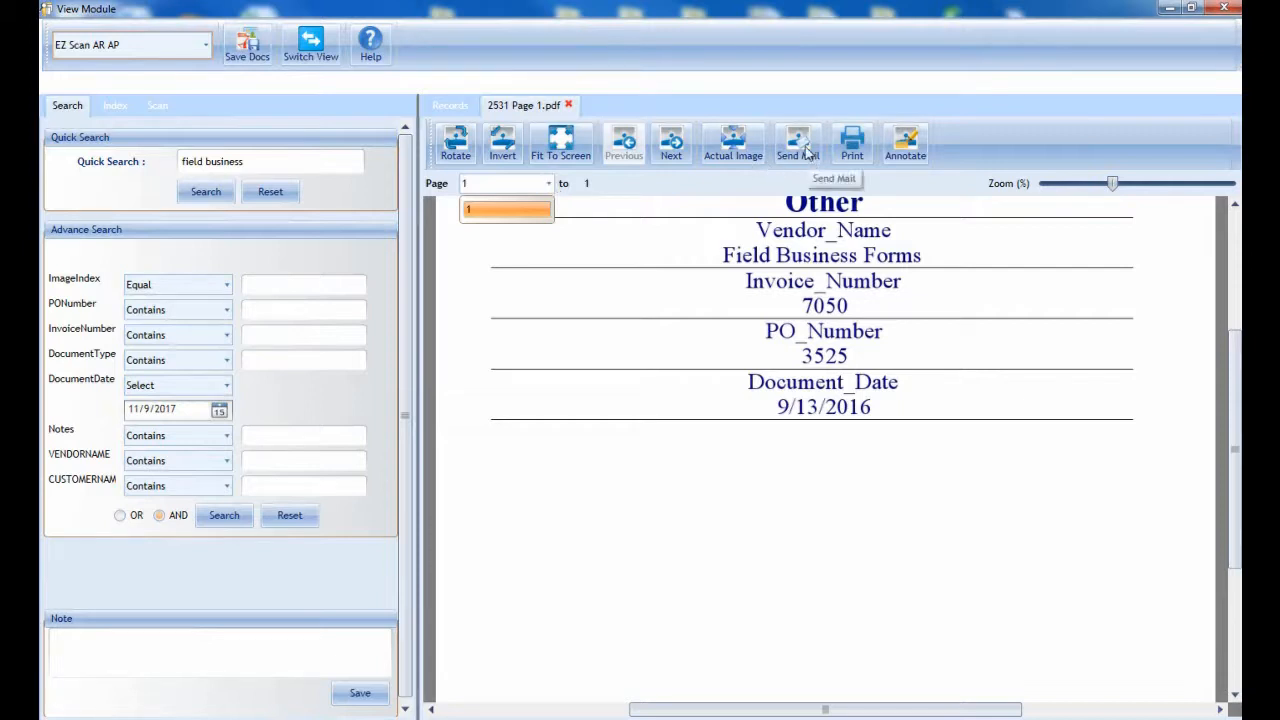
pyautogui.click(910, 155)
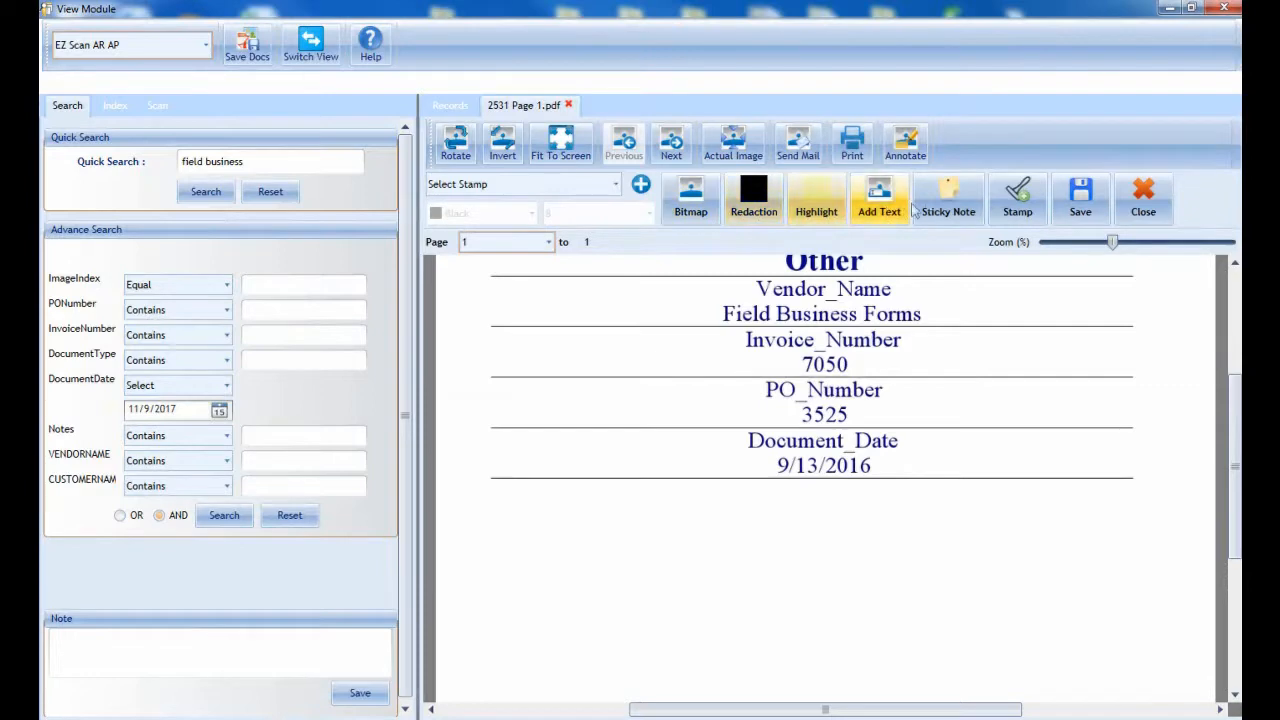
pyautogui.click(1140, 202)
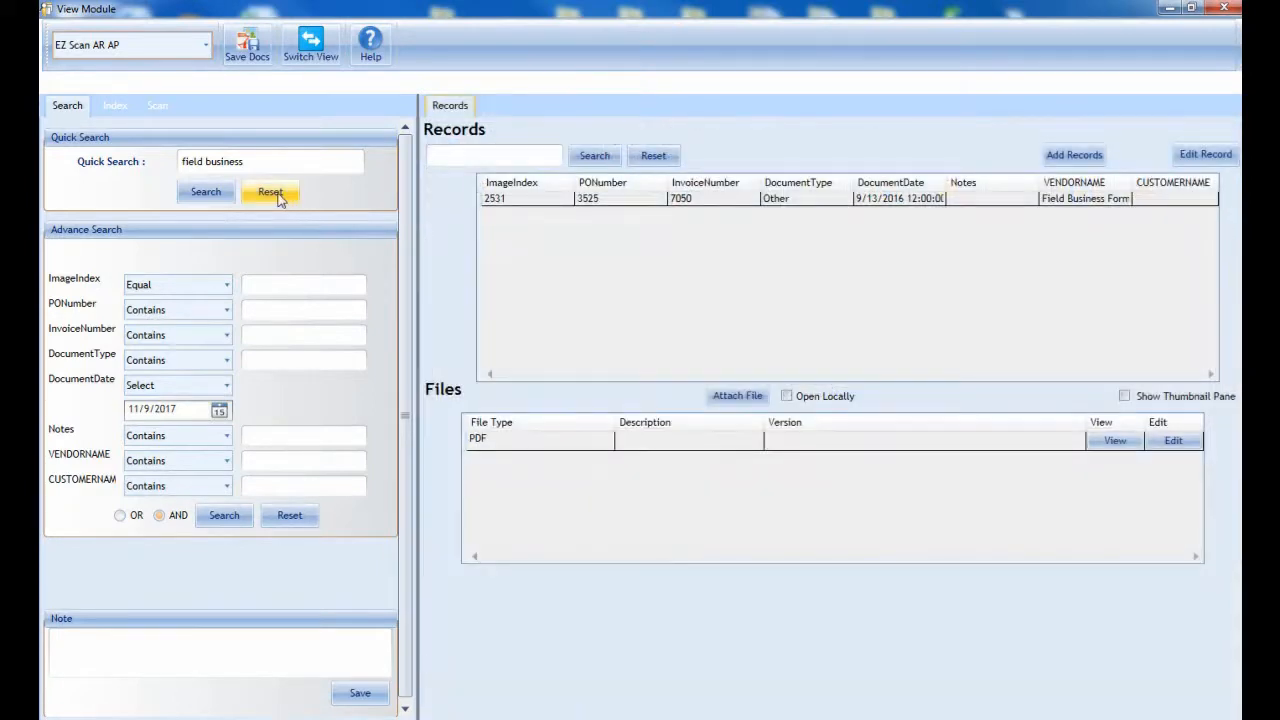
# Step: Reset the quick search, search for "cullar" and look through the packing list and invoice records
pyautogui.click(278, 196)
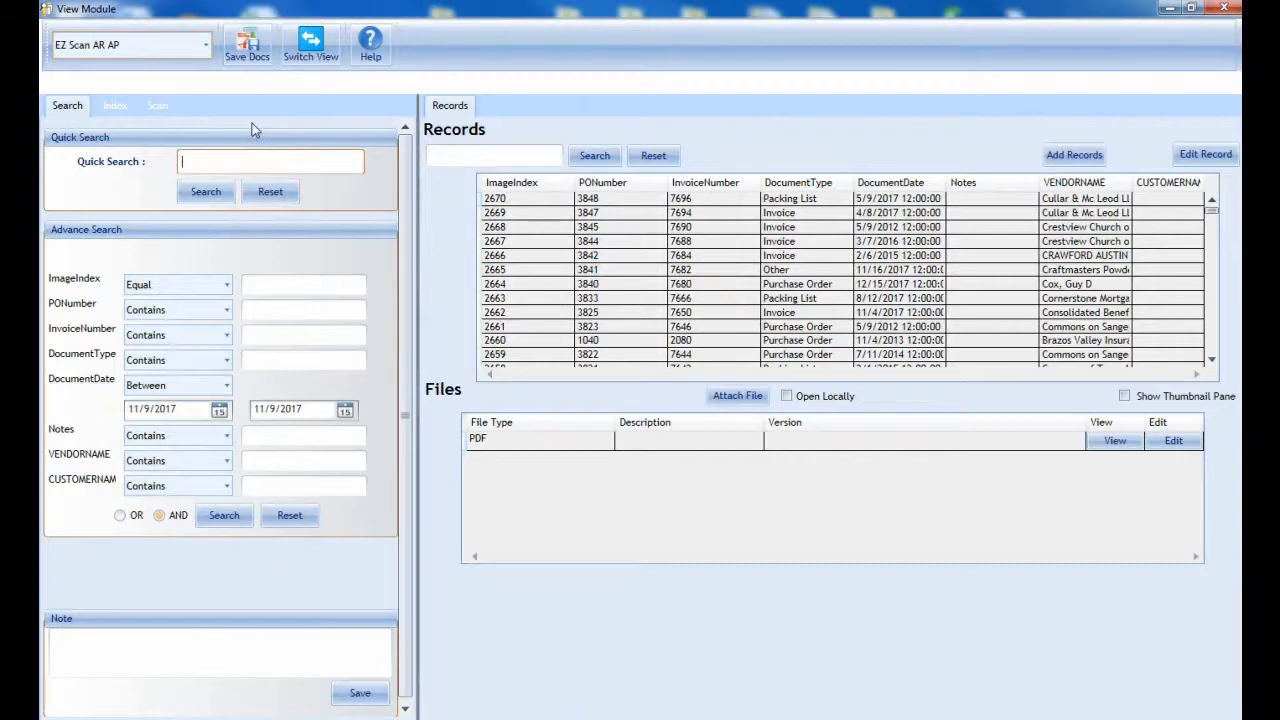
pyautogui.write('cullar')
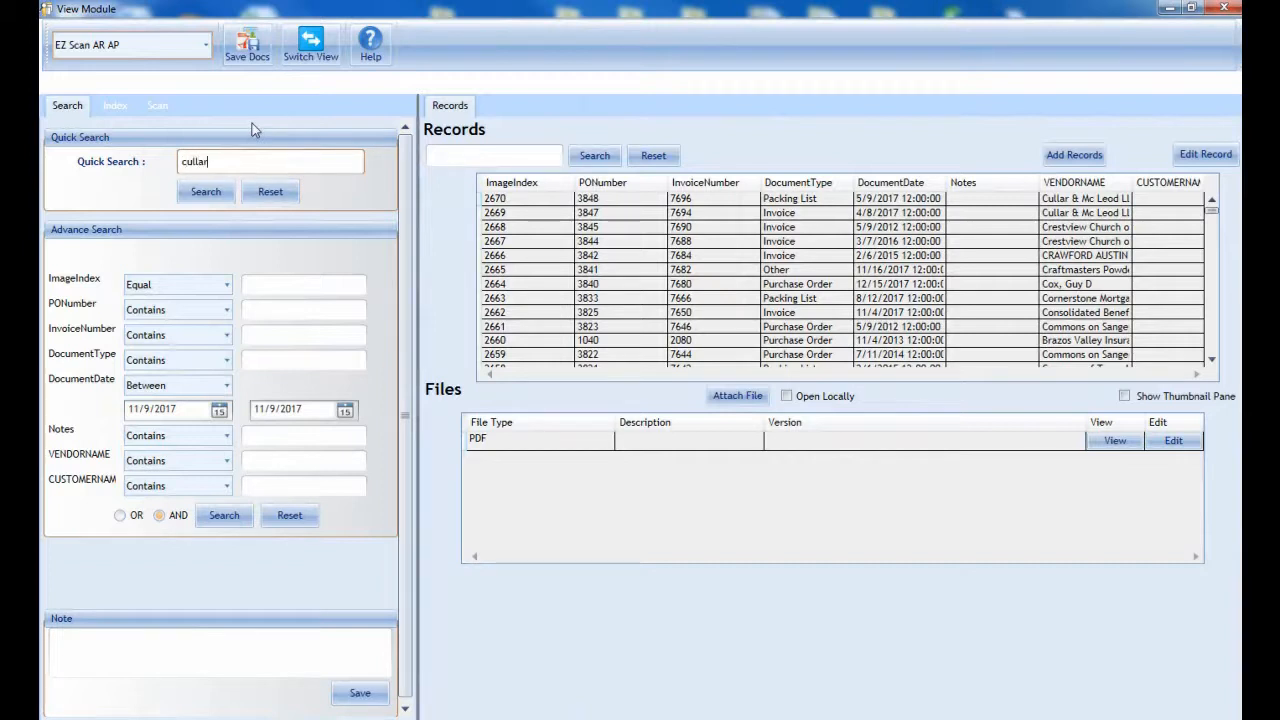
pyautogui.click(213, 193)
pyautogui.click(756, 204)
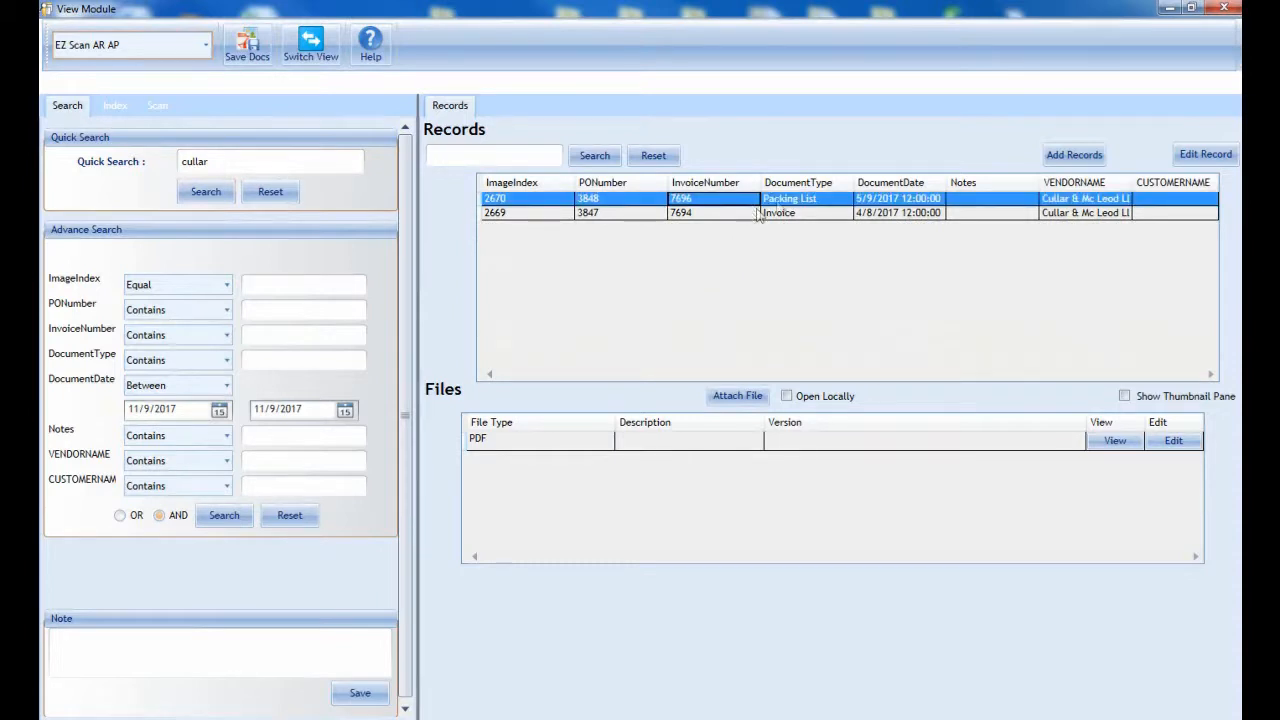
pyautogui.click(823, 217)
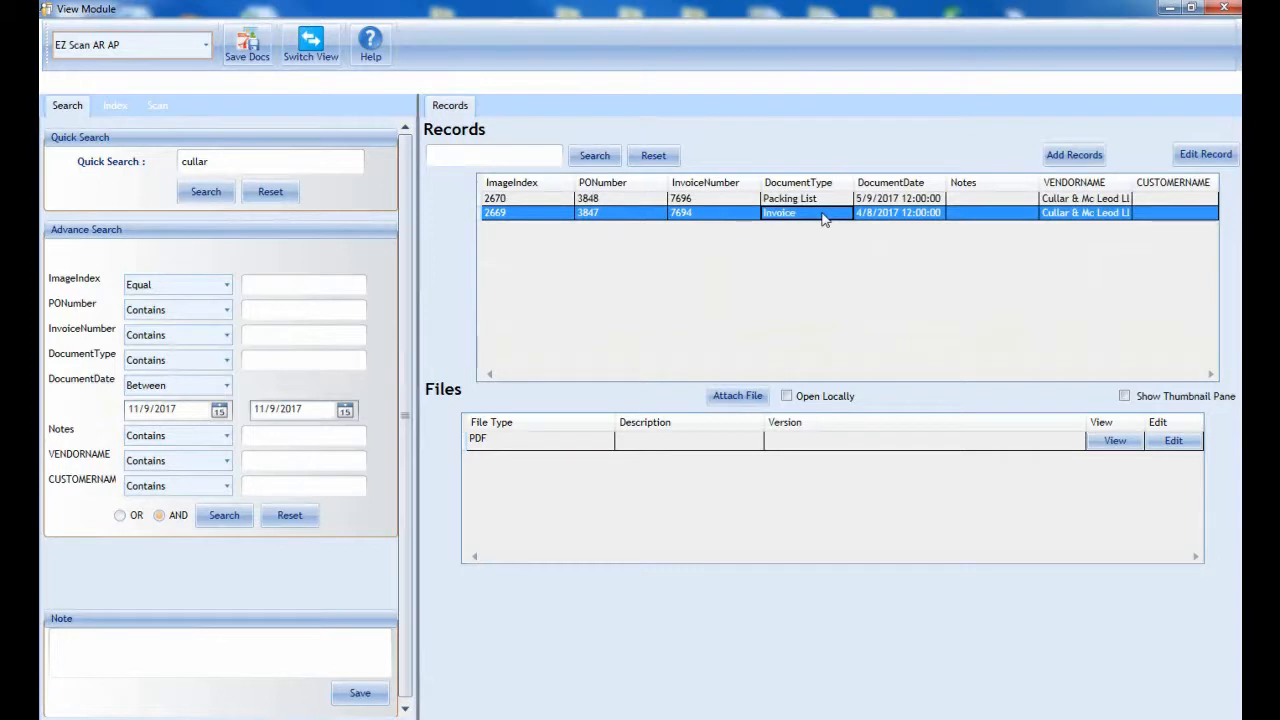
# Step: Reset the quick search, search by a purchase order number, and view the matching record's PDF before closing it
pyautogui.click(270, 191)
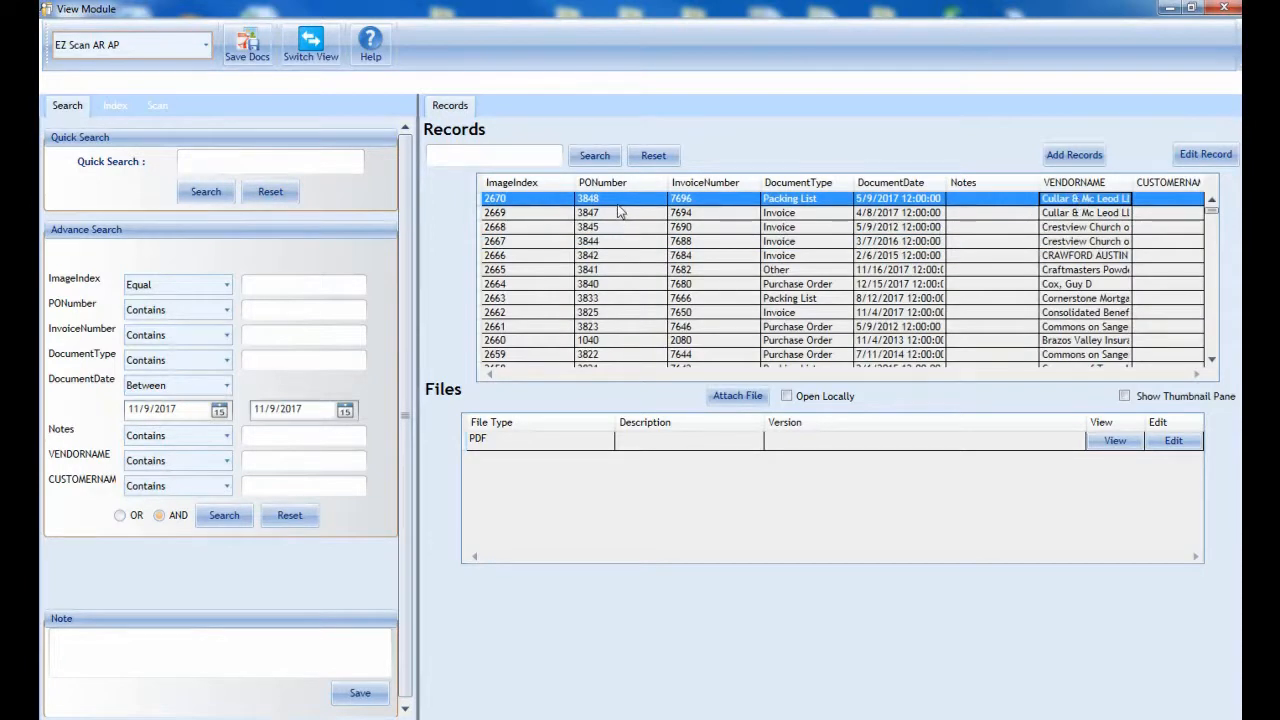
pyautogui.click(240, 163)
pyautogui.write('3842')
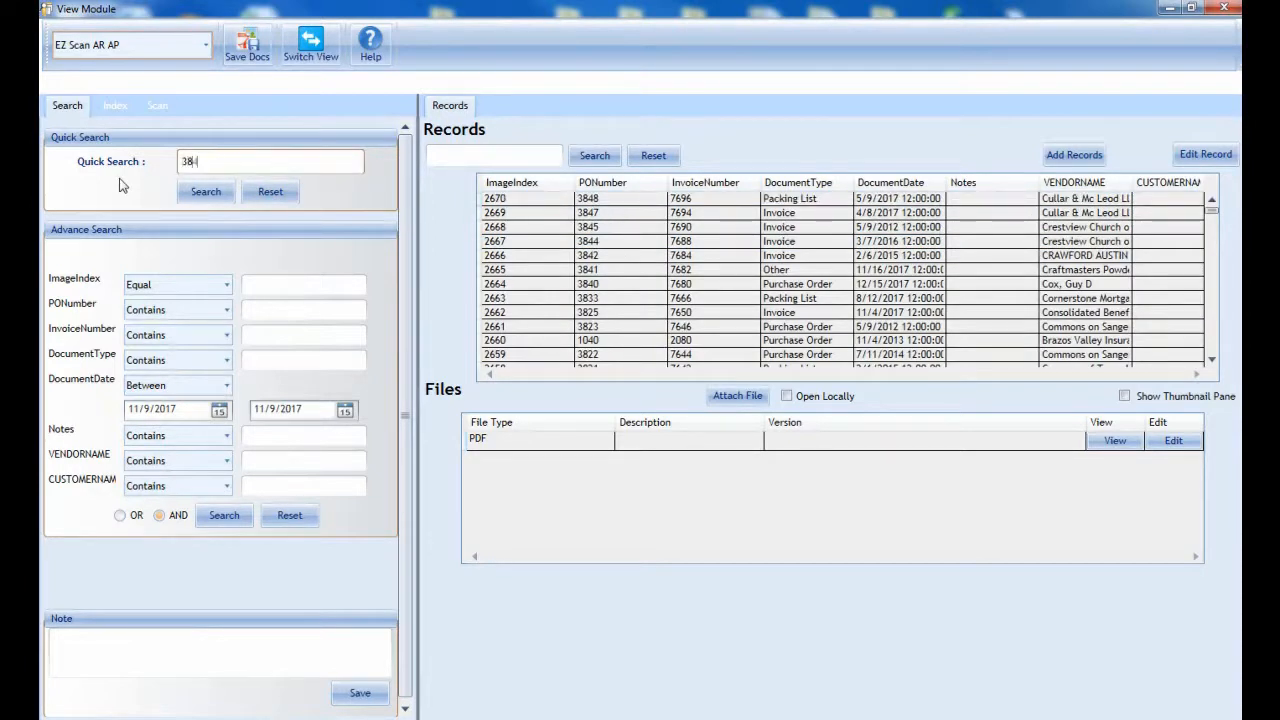
pyautogui.click(207, 192)
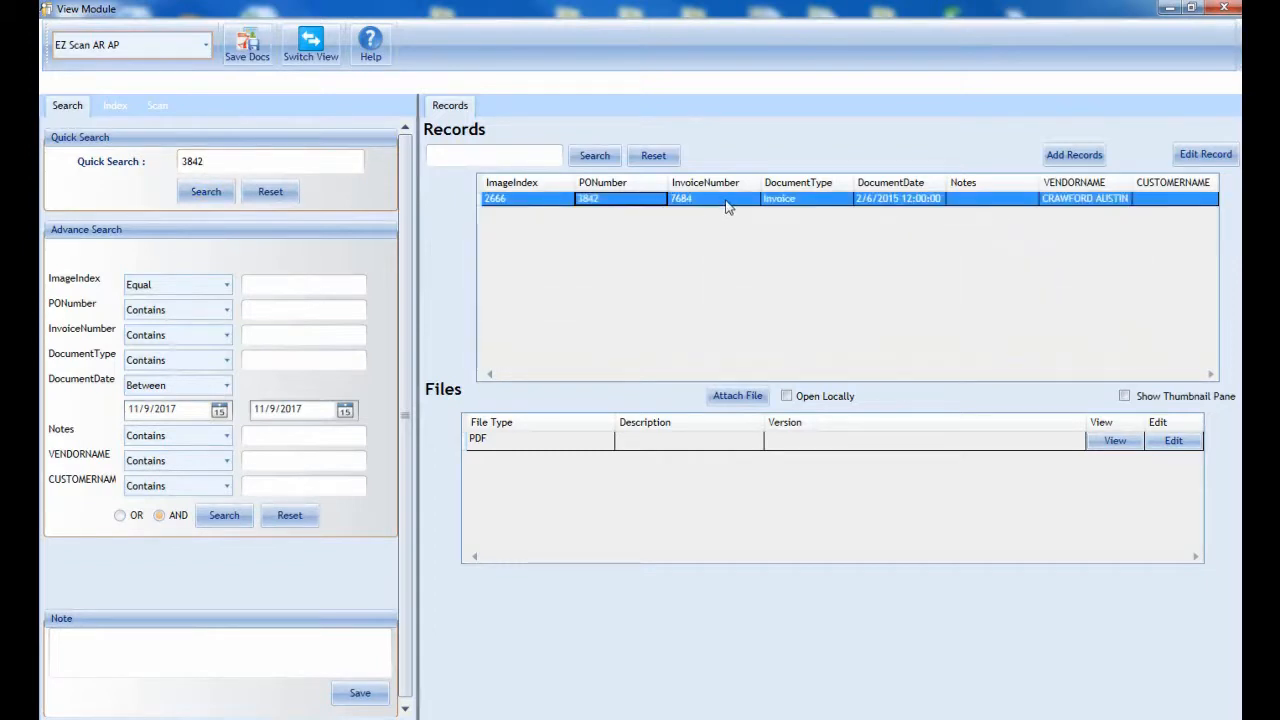
pyautogui.doubleClick(557, 440)
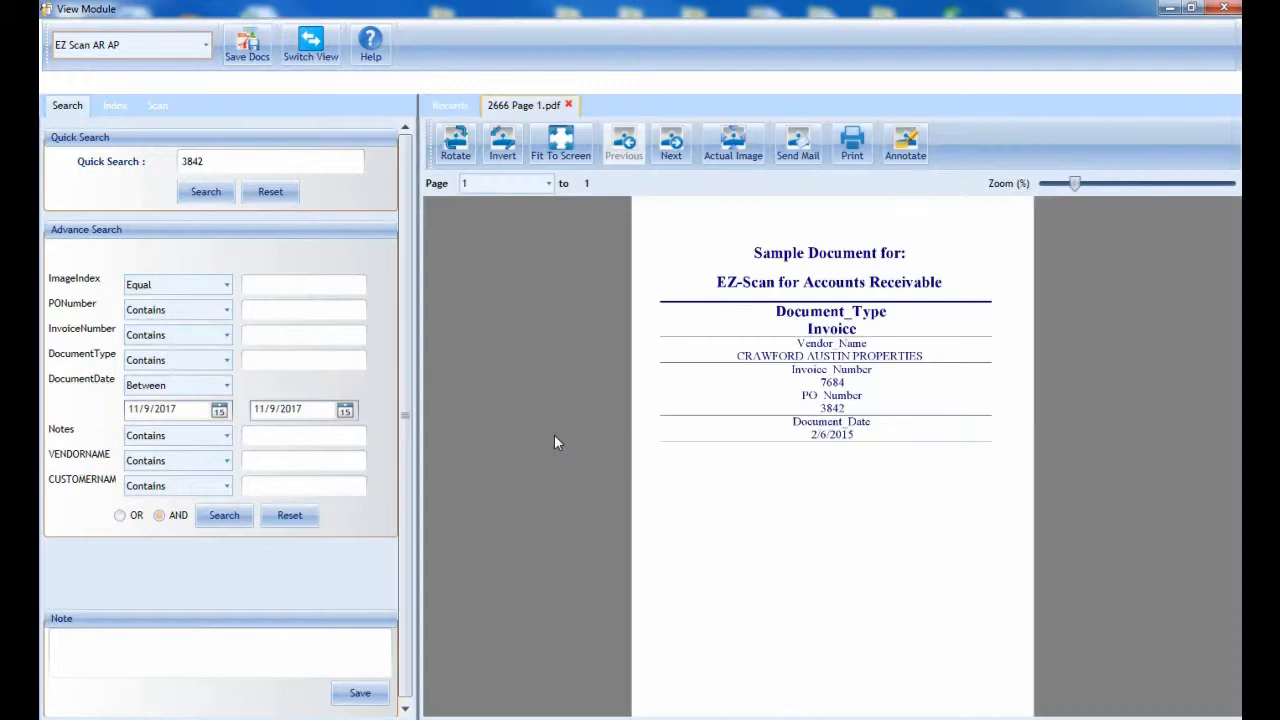
pyautogui.click(568, 104)
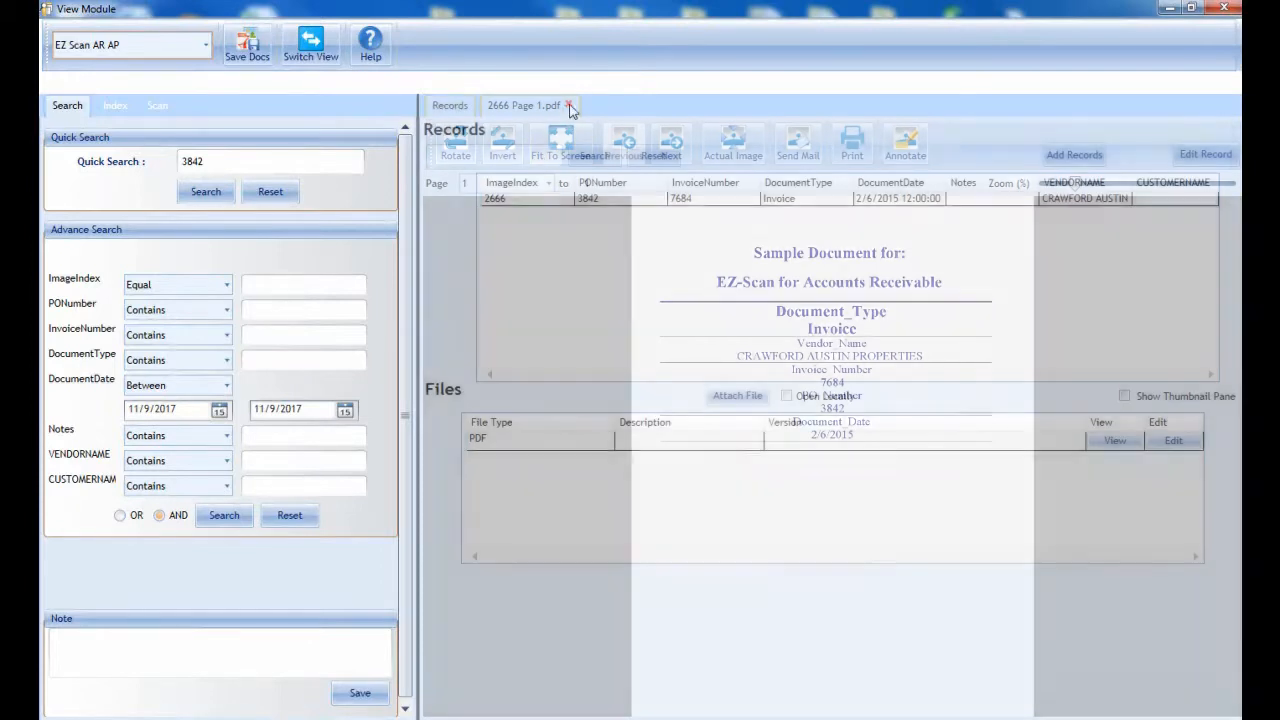
# Step: Reset the quick search, search by a vendor's first name and look through that vendor's packing list and invoice records
pyautogui.click(270, 192)
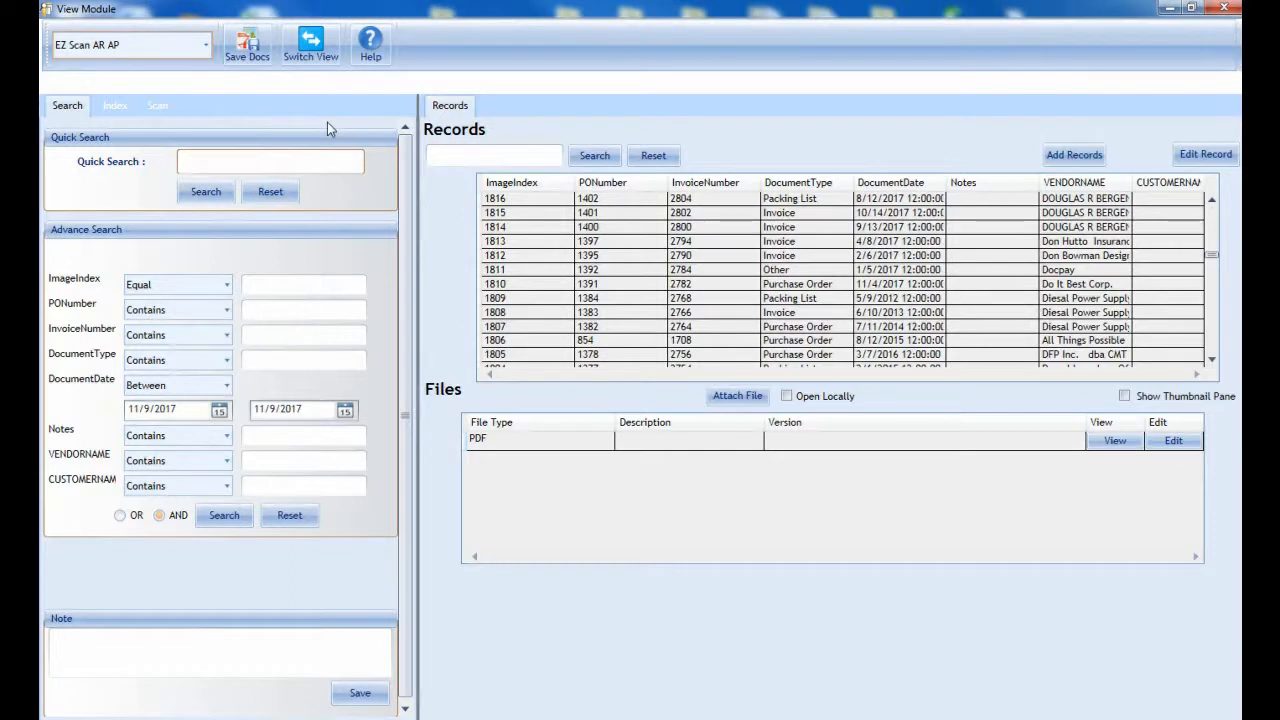
pyautogui.write('douglas')
pyautogui.click(208, 194)
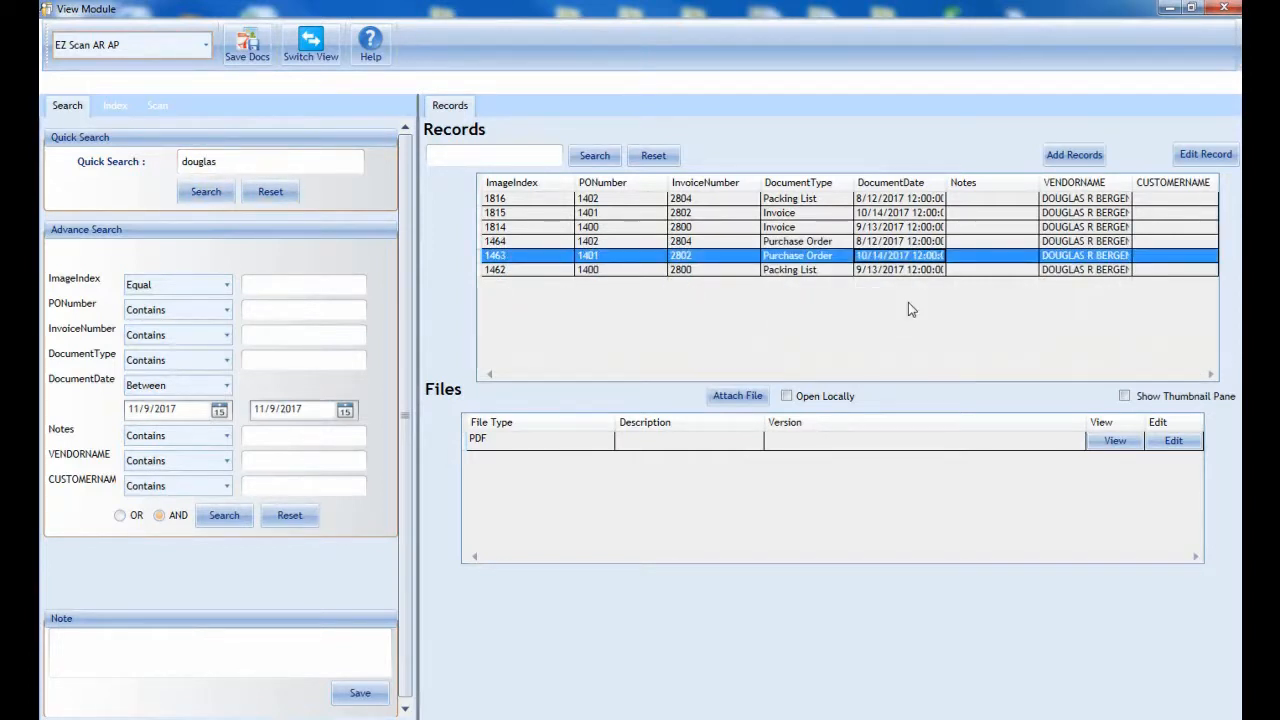
pyautogui.click(821, 200)
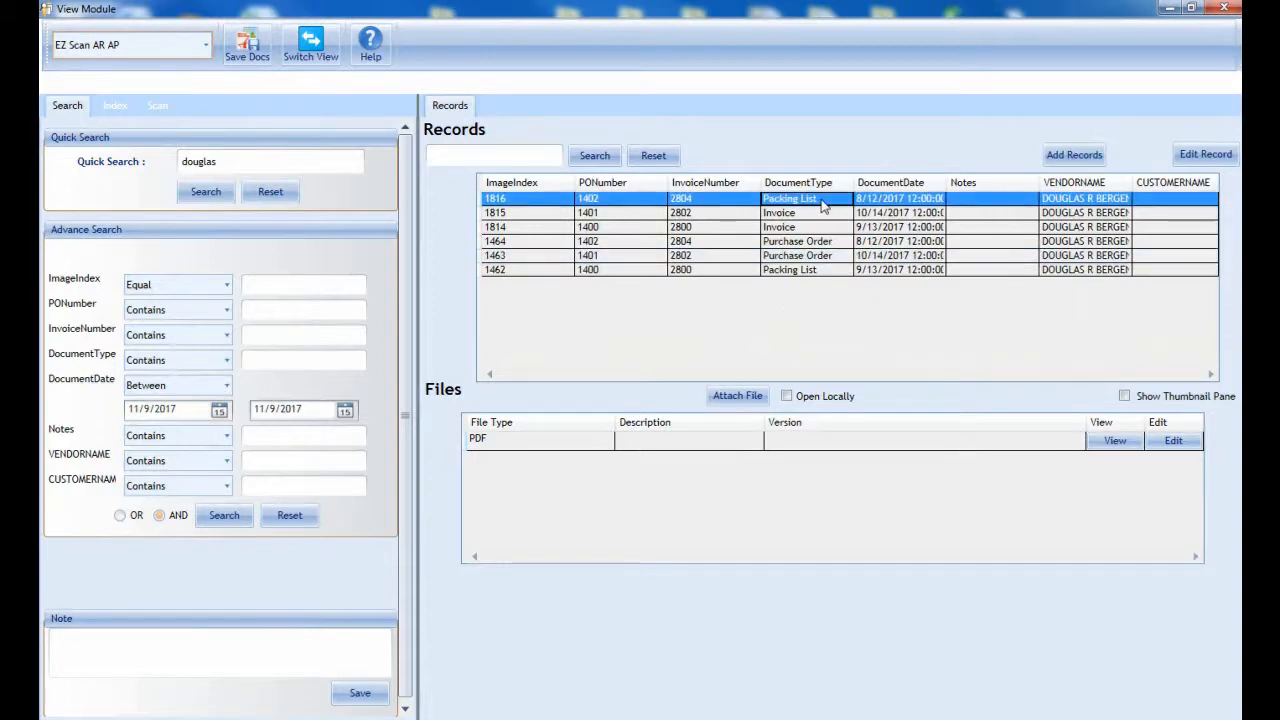
pyautogui.click(822, 213)
pyautogui.click(821, 229)
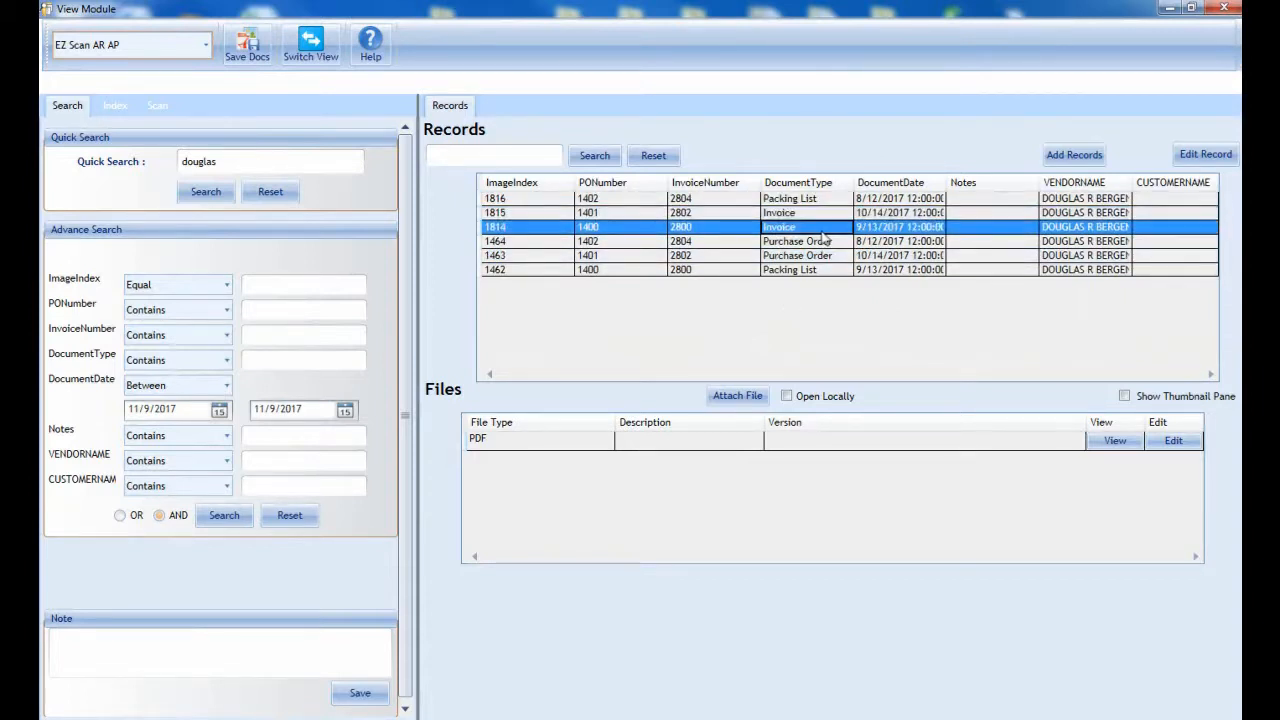
# Step: Look through the vendor's purchase order and packing list records and compare their purchase order numbers
pyautogui.click(844, 243)
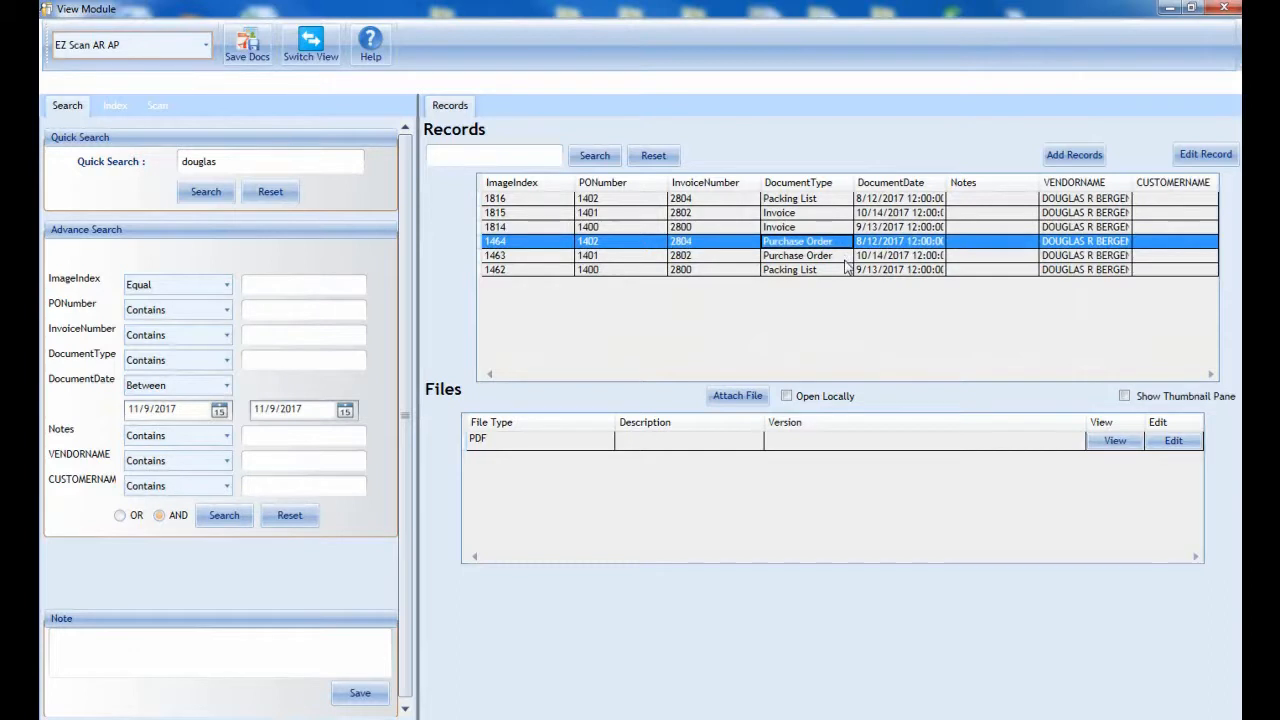
pyautogui.click(846, 259)
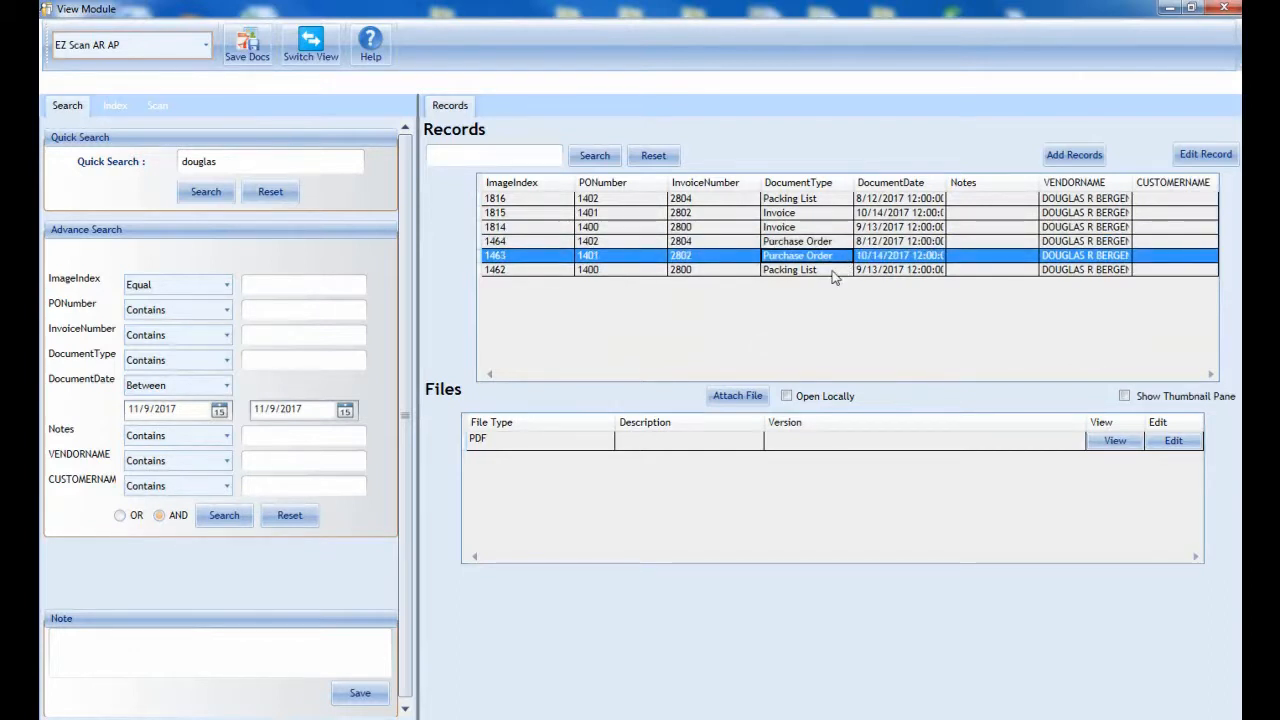
pyautogui.click(832, 271)
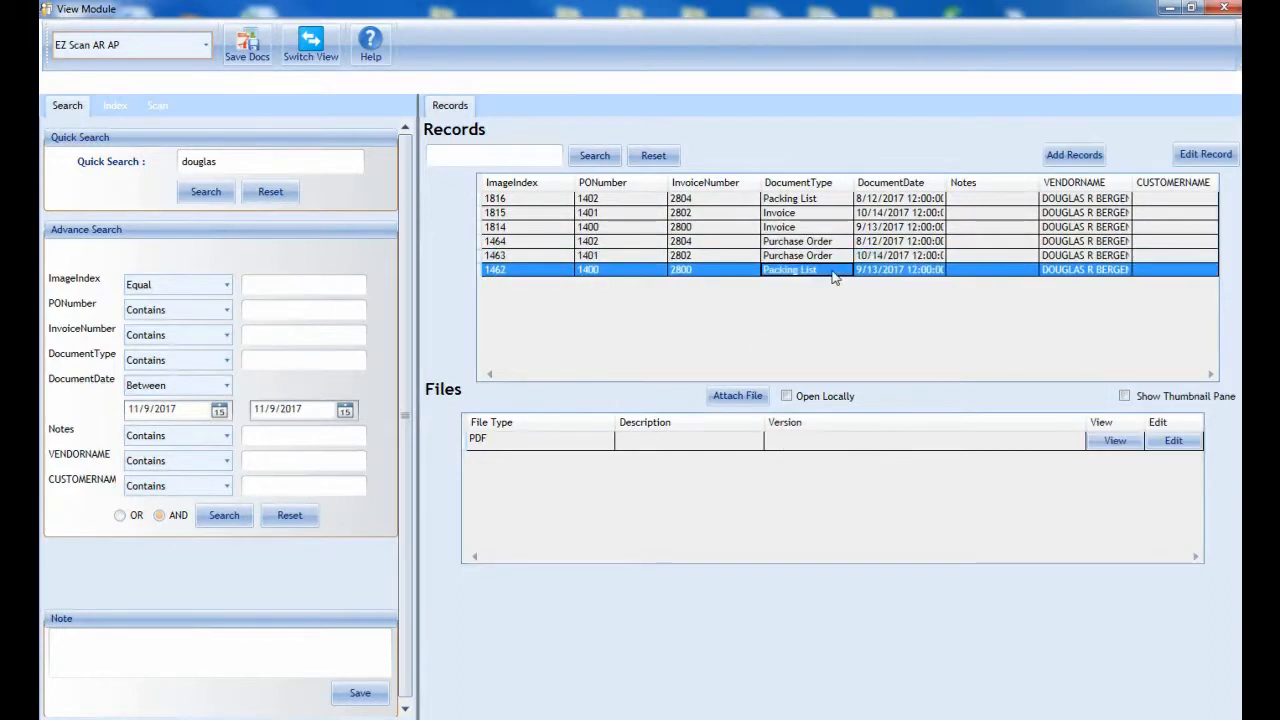
pyautogui.click(614, 200)
pyautogui.click(613, 213)
pyautogui.click(613, 227)
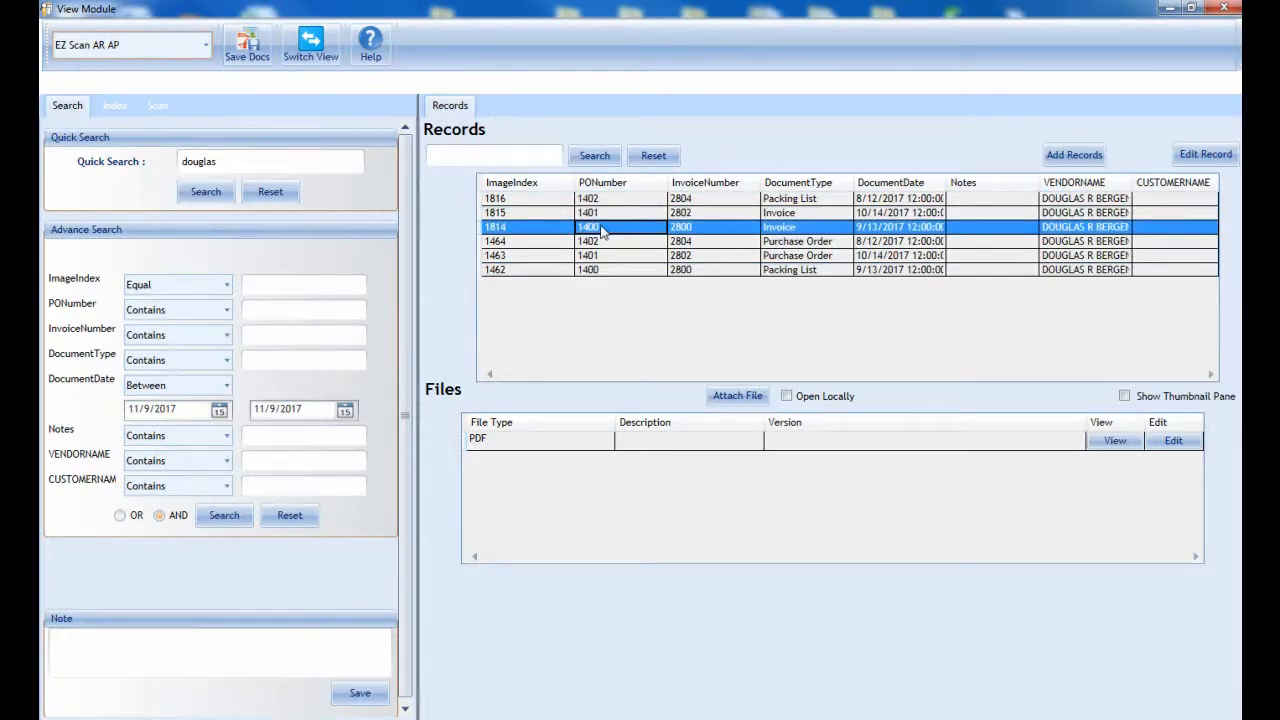
# Step: View the PDFs of the invoice and packing list that share a purchase order number, compare them, and close both
pyautogui.doubleClick(604, 230)
pyautogui.click(609, 271)
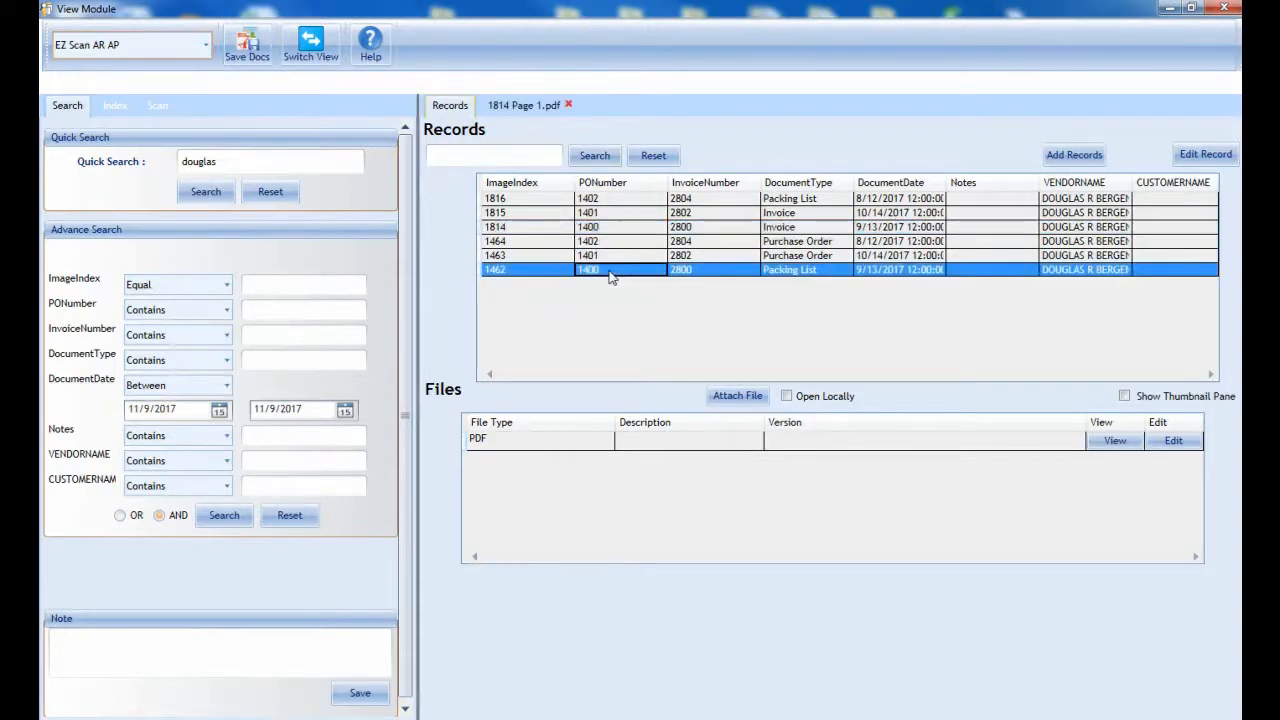
pyautogui.click(539, 446)
pyautogui.doubleClick(539, 446)
pyautogui.click(524, 105)
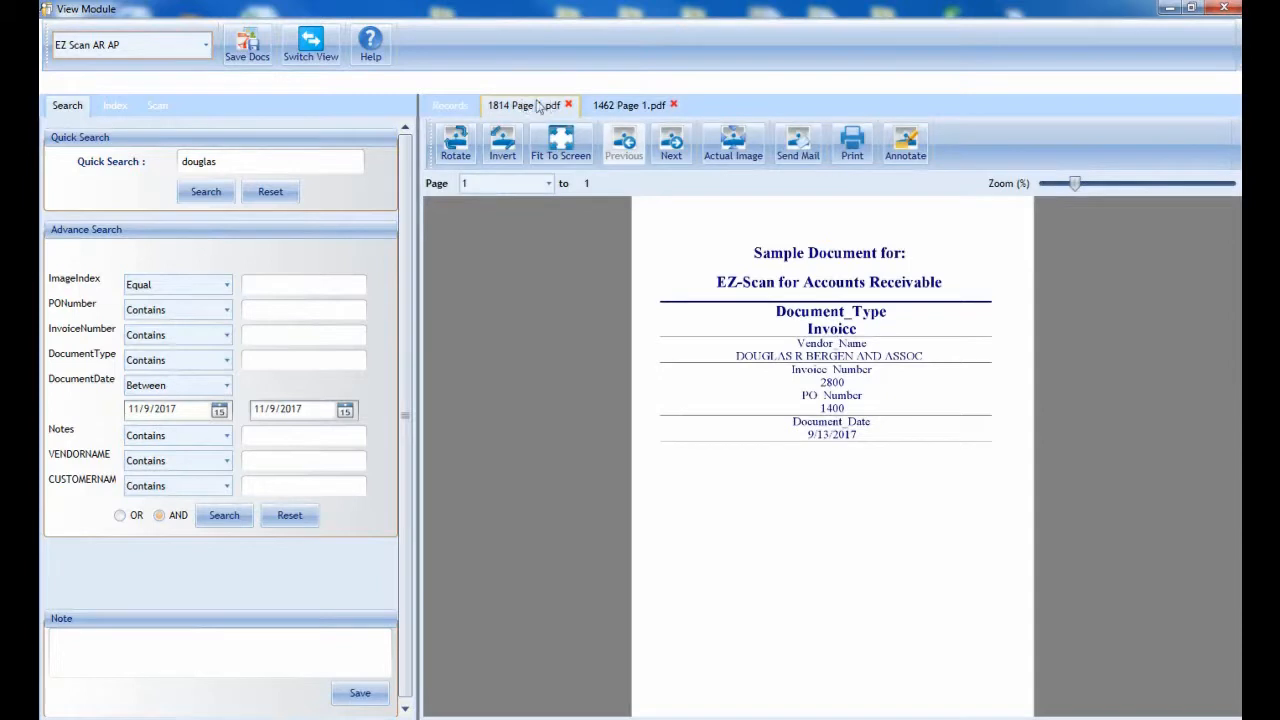
pyautogui.click(627, 108)
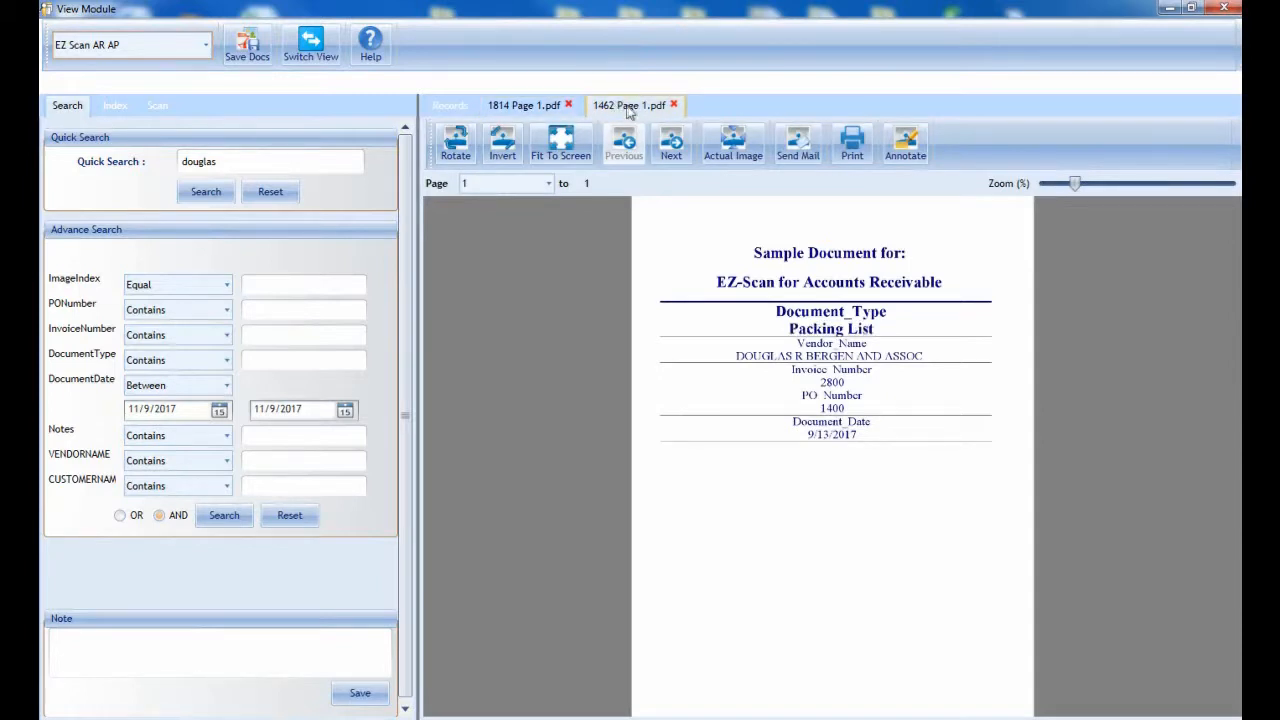
pyautogui.click(568, 106)
pyautogui.click(568, 106)
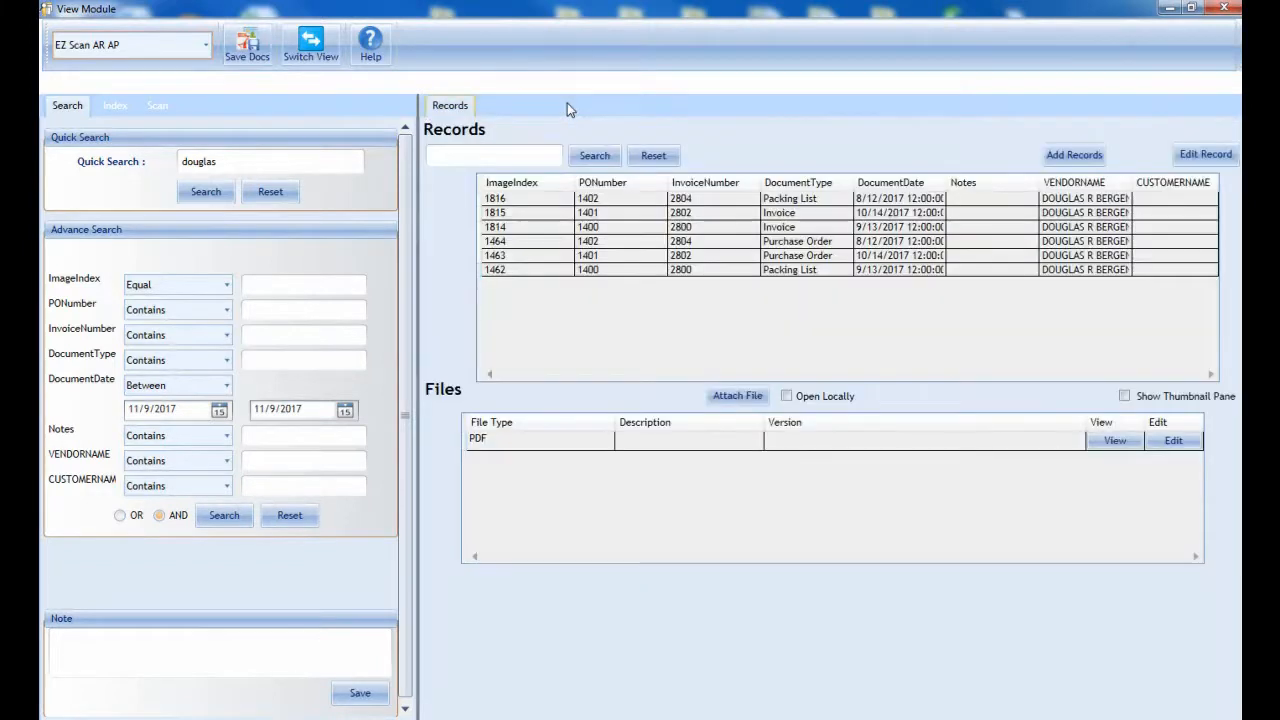
# Step: Sort the vendor's records by purchase order number, by document type and by document date
pyautogui.click(640, 186)
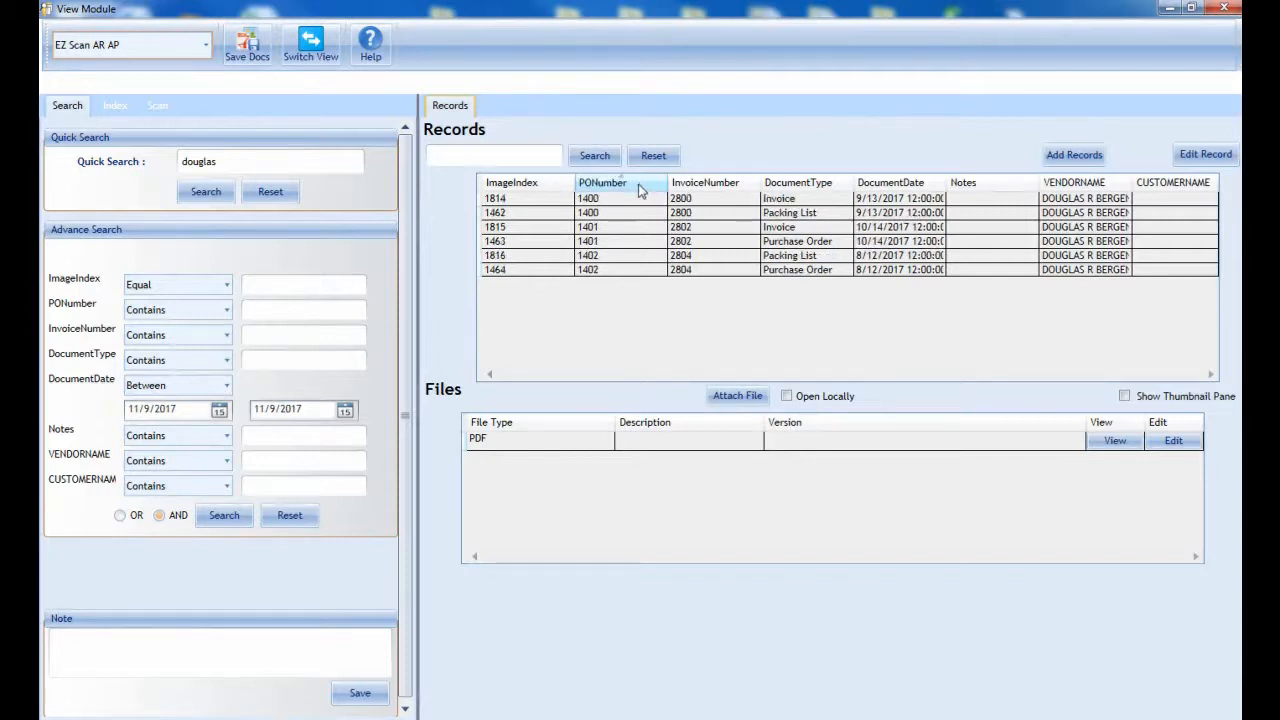
pyautogui.click(826, 186)
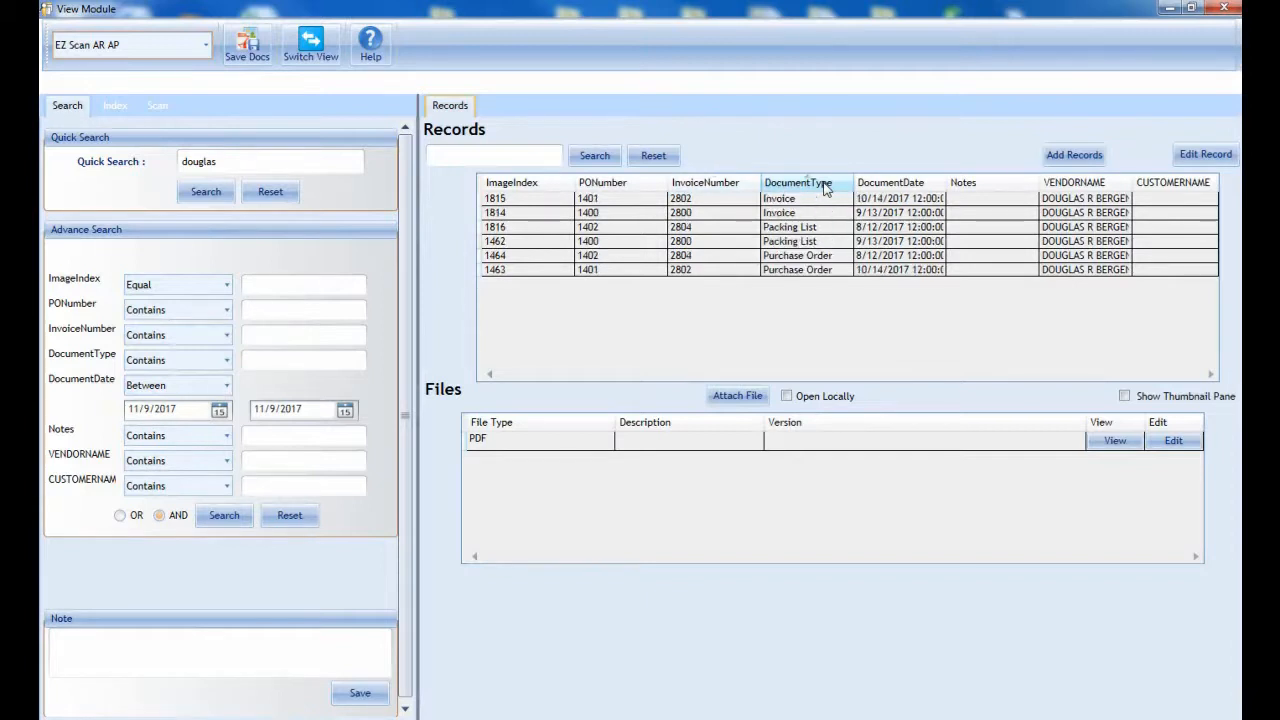
pyautogui.click(843, 184)
pyautogui.click(918, 186)
pyautogui.click(918, 186)
# Step: Reset the quick search, search for "Will" and look through the customer names in the matching records
pyautogui.click(271, 192)
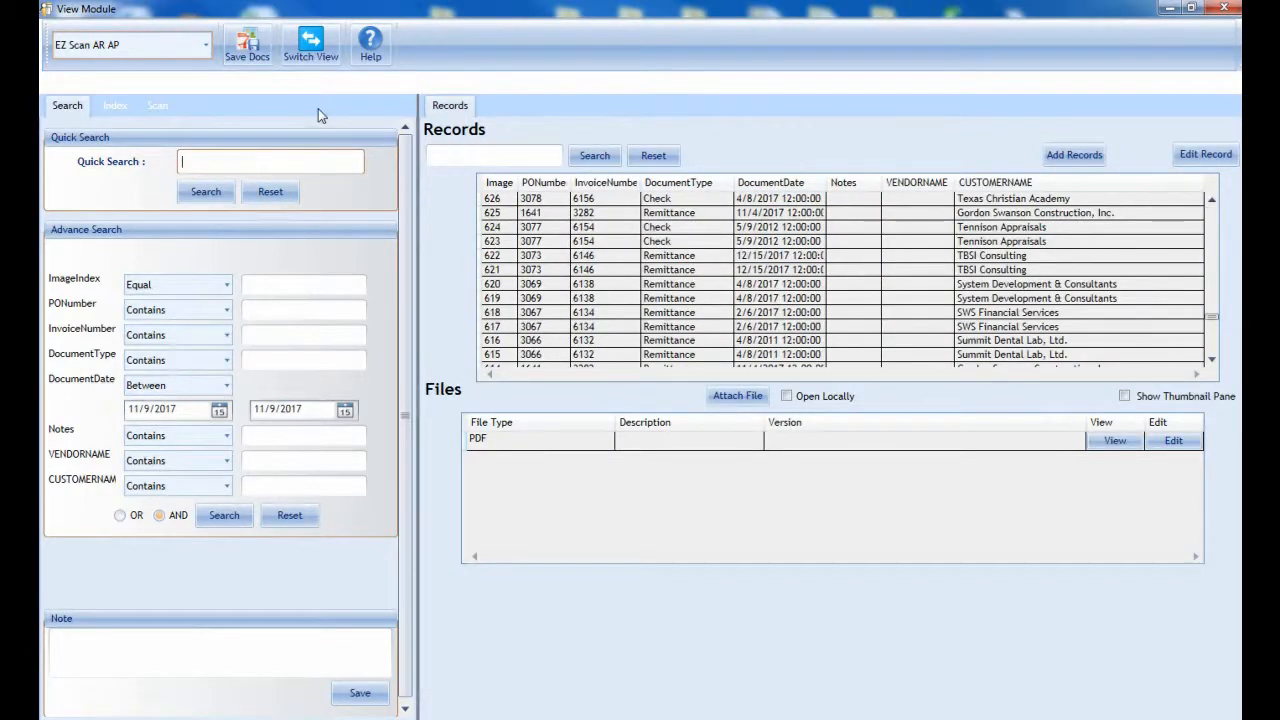
pyautogui.write('Will')
pyautogui.click(205, 191)
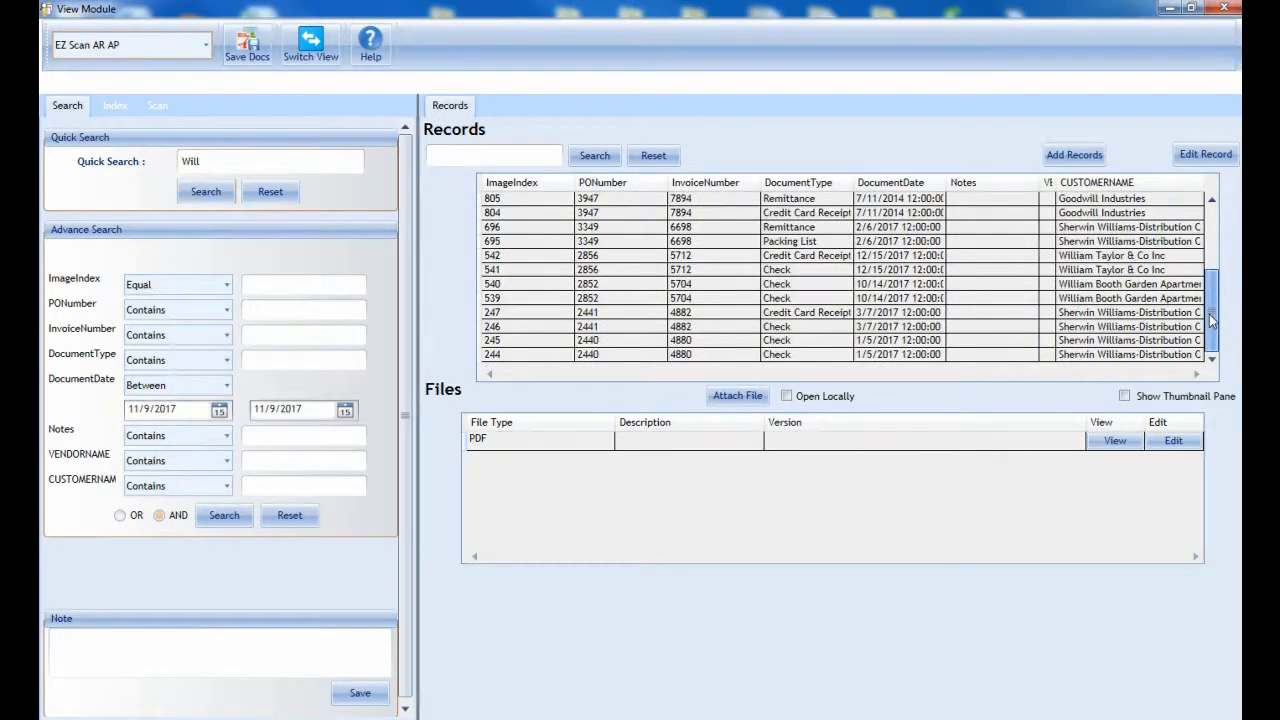
pyautogui.click(1134, 200)
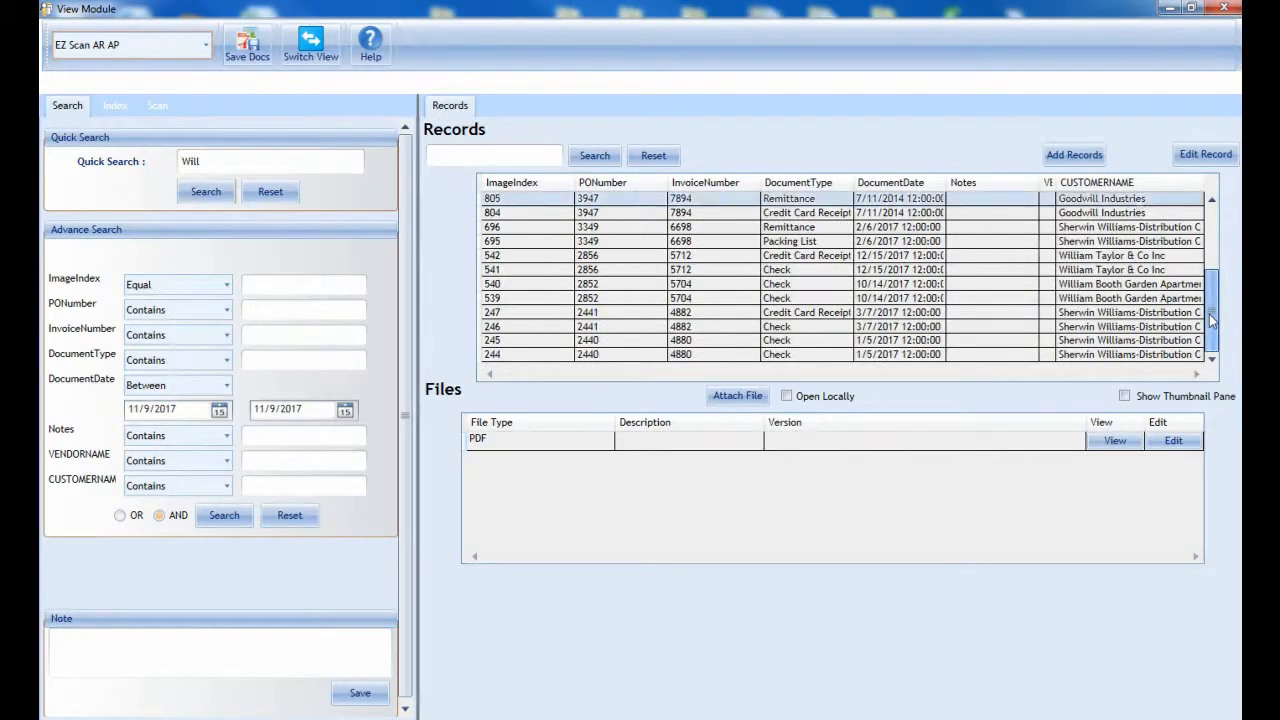
pyautogui.click(1126, 229)
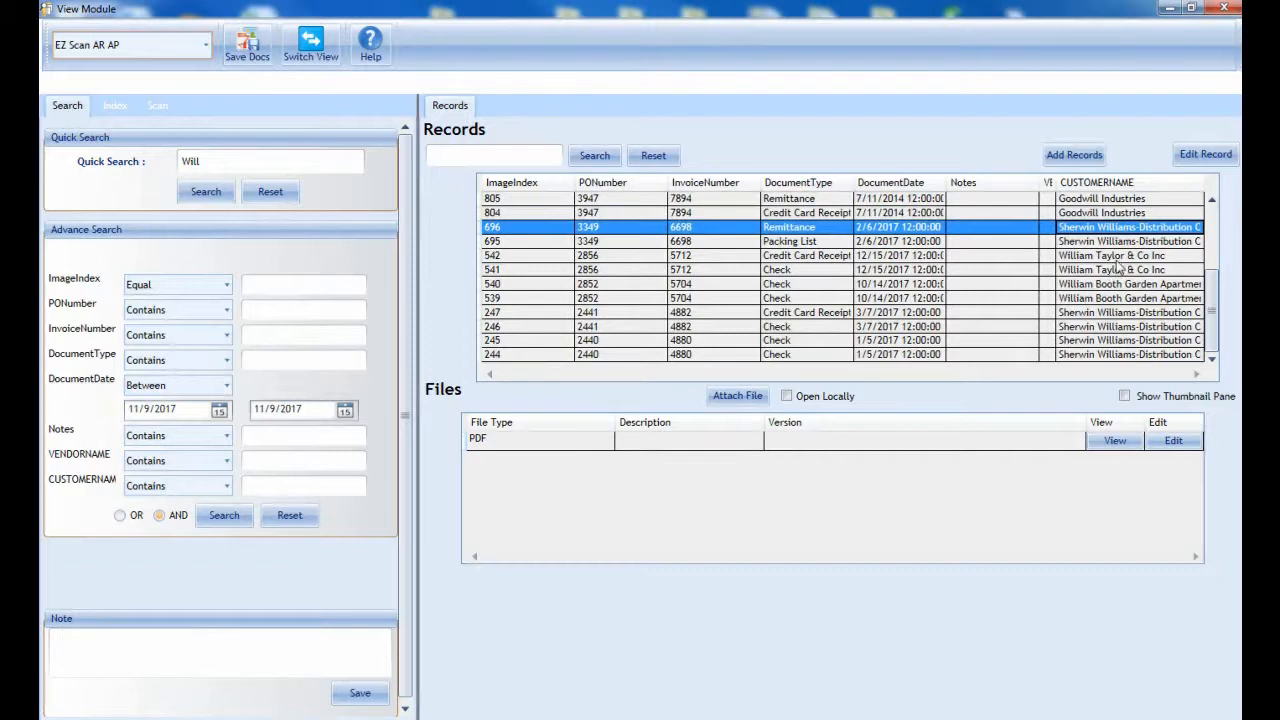
pyautogui.click(1120, 257)
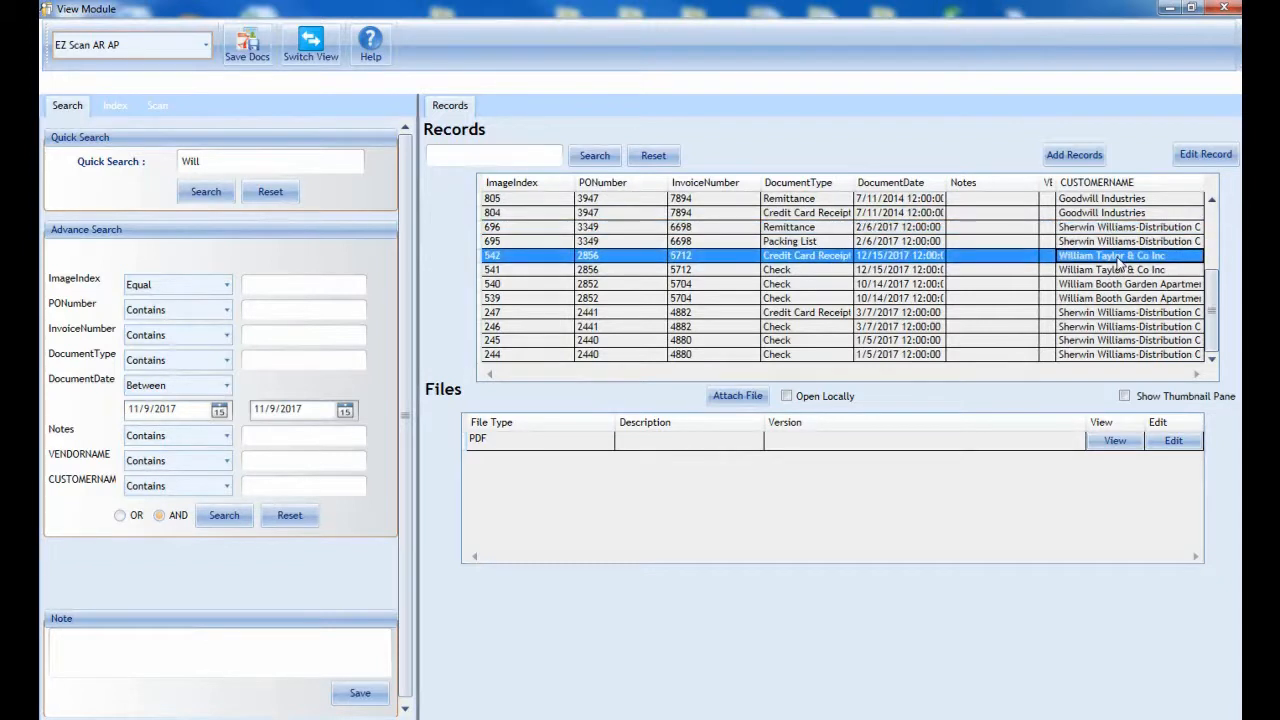
pyautogui.click(1106, 313)
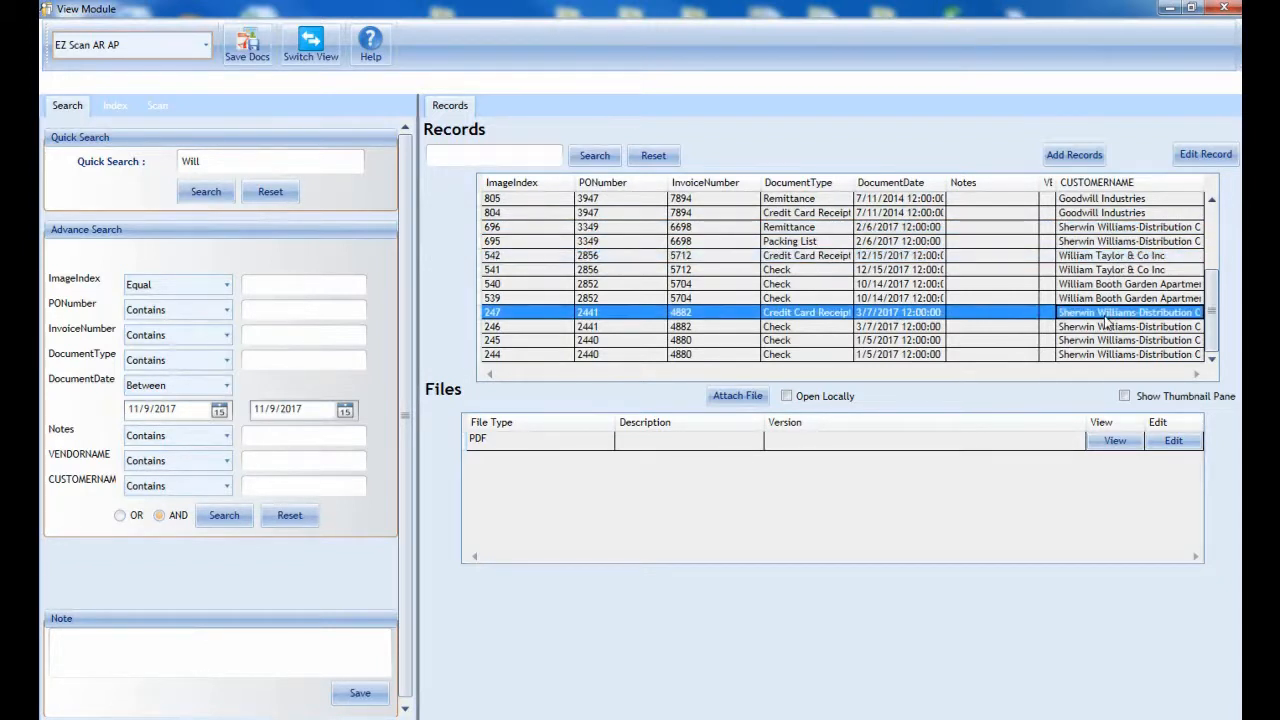
pyautogui.click(1105, 298)
# Step: Look through the check, remittance, credit card receipt and packing list records among the matches
pyautogui.click(778, 269)
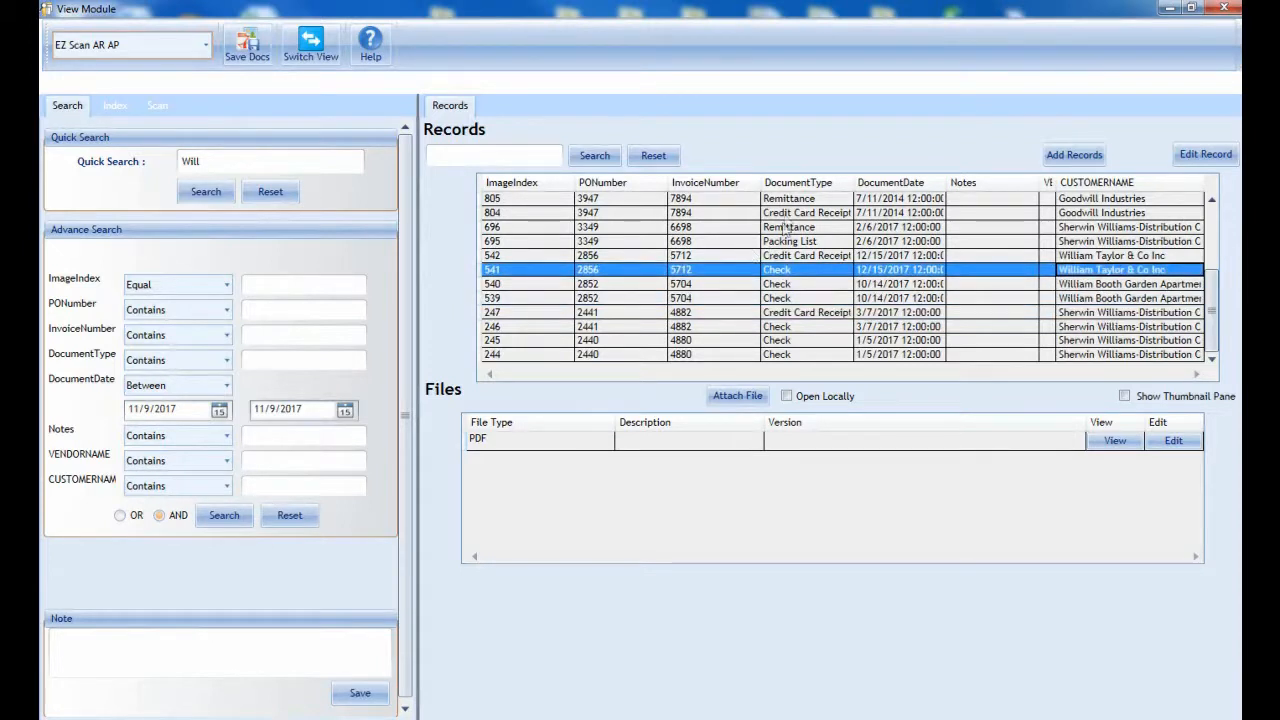
pyautogui.click(790, 199)
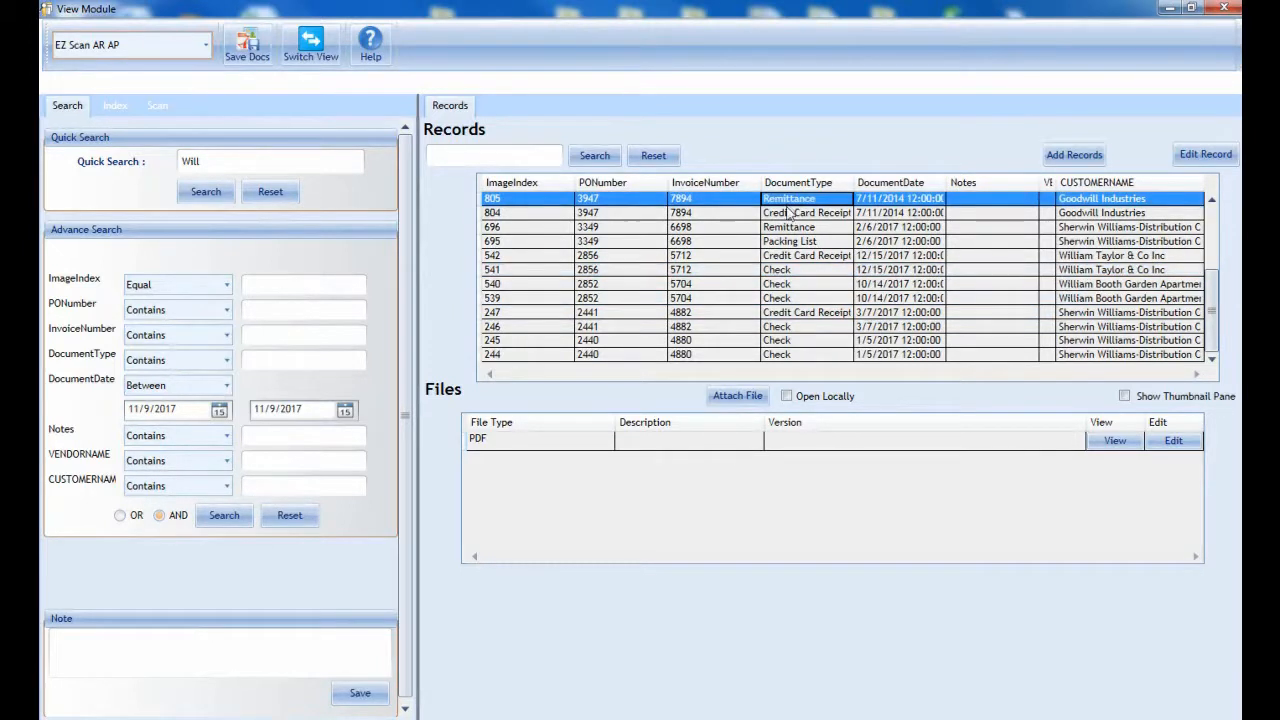
pyautogui.click(827, 214)
pyautogui.click(826, 244)
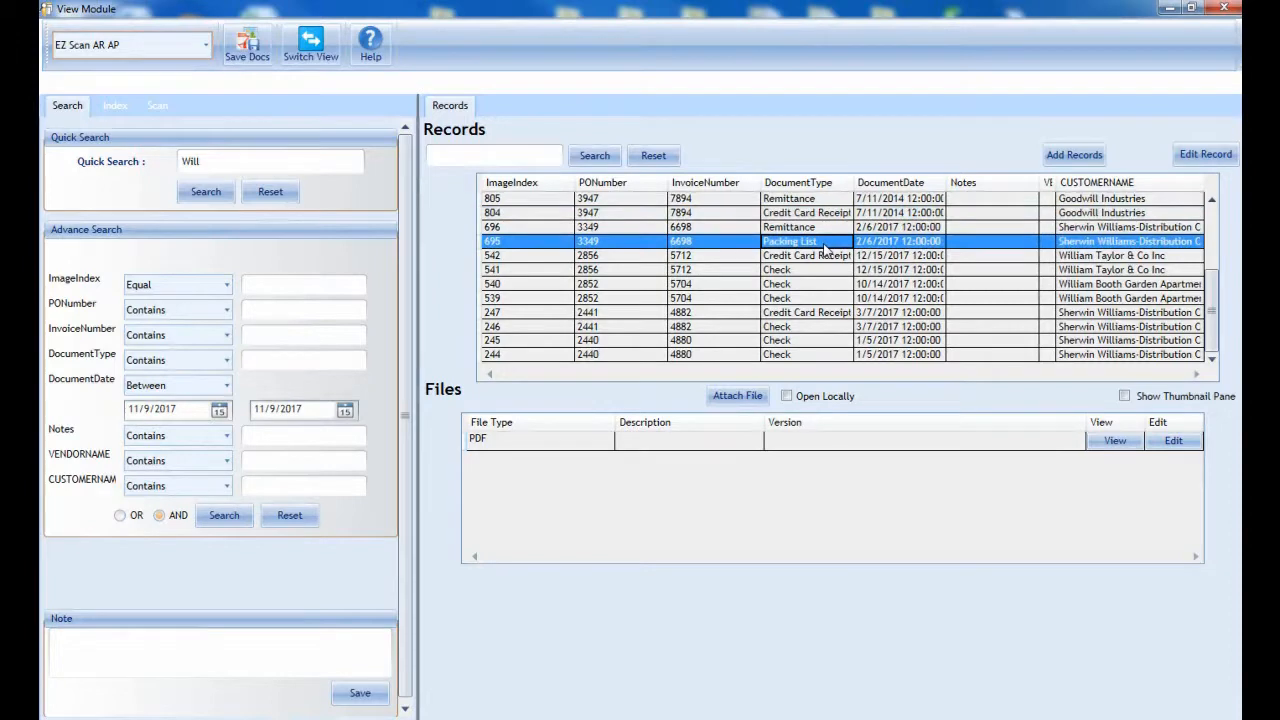
pyautogui.click(828, 284)
pyautogui.click(822, 314)
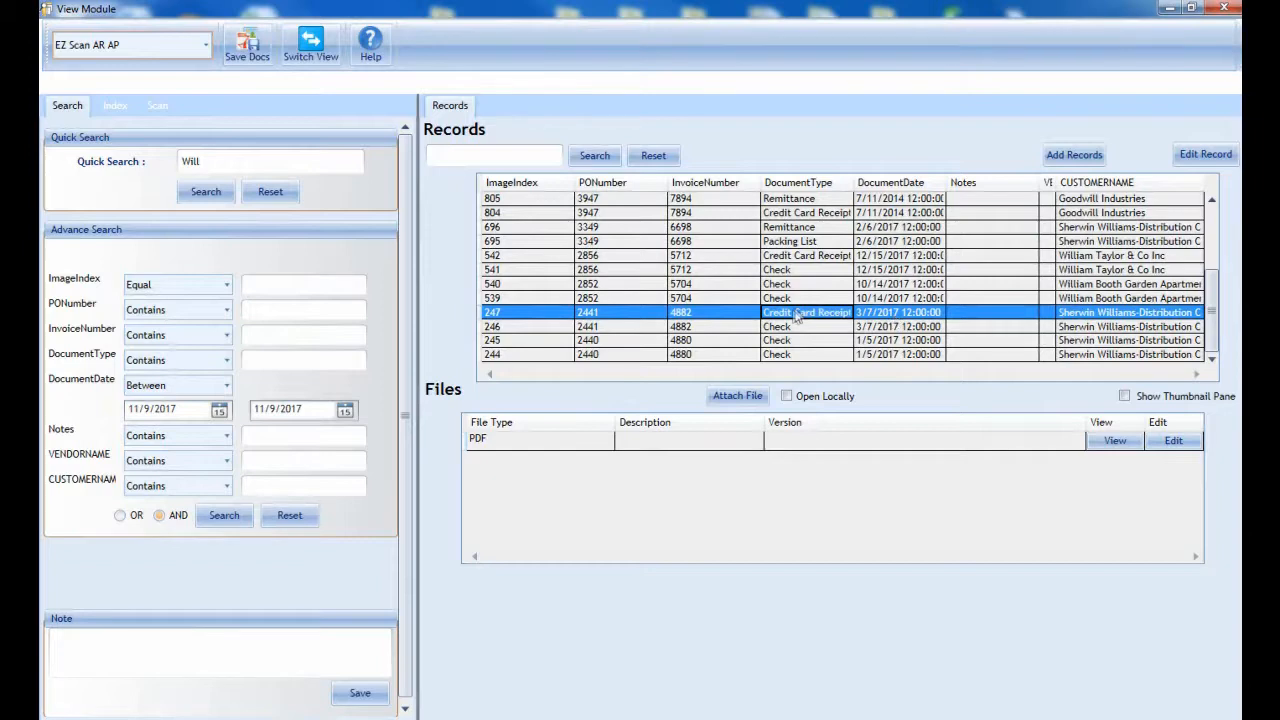
# Step: View the PDFs of the Sherwin Williams credit card receipt and the William Taylor & Co Inc check, and close both
pyautogui.doubleClick(600, 445)
pyautogui.doubleClick(601, 445)
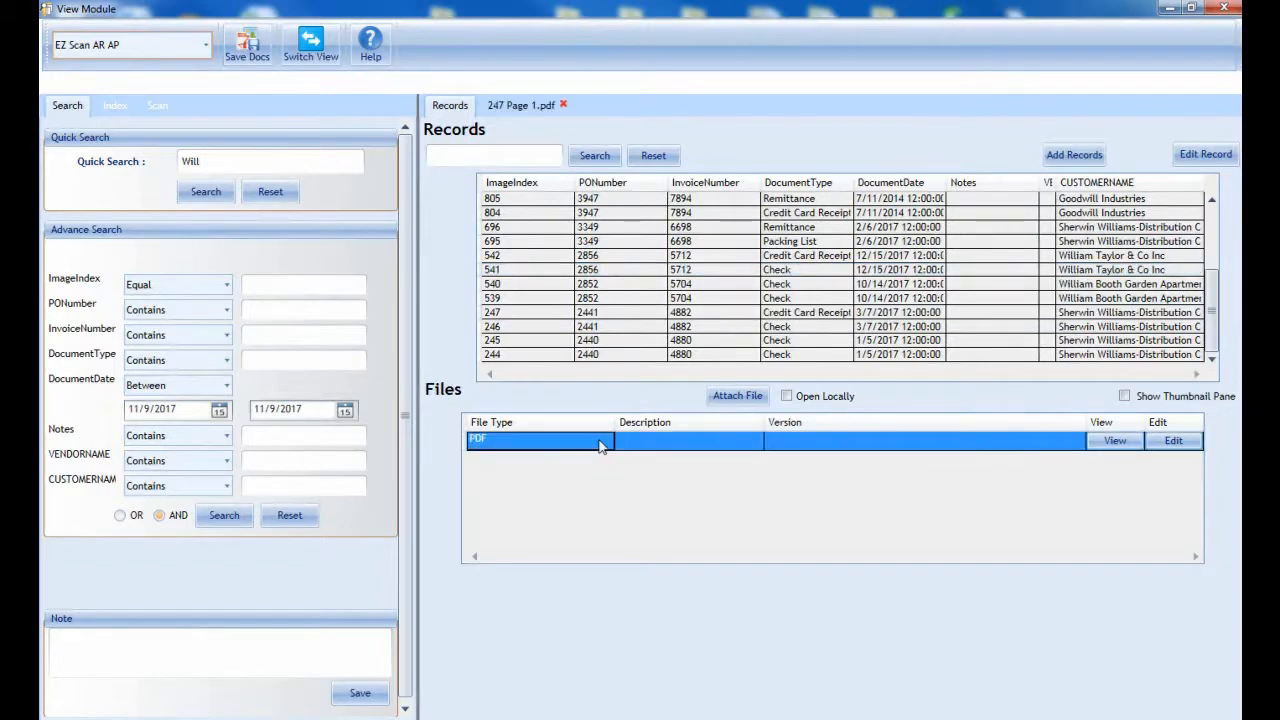
pyautogui.click(515, 106)
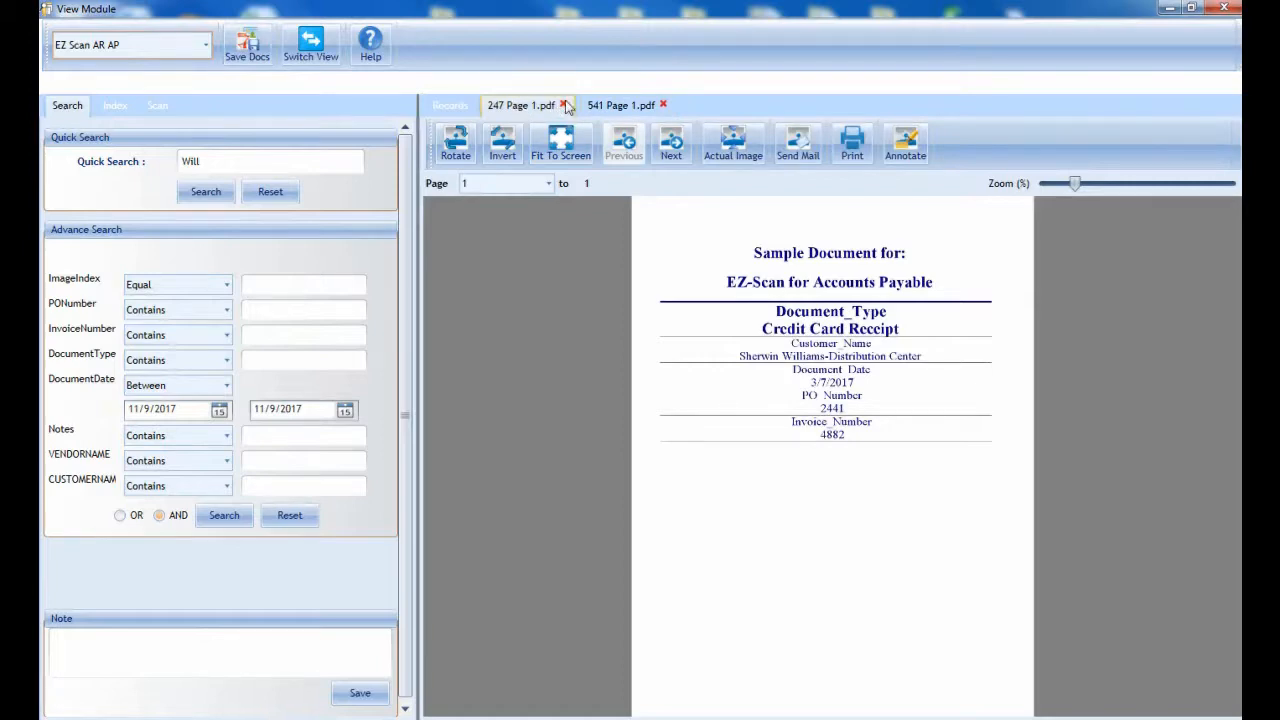
pyautogui.click(563, 105)
pyautogui.click(563, 105)
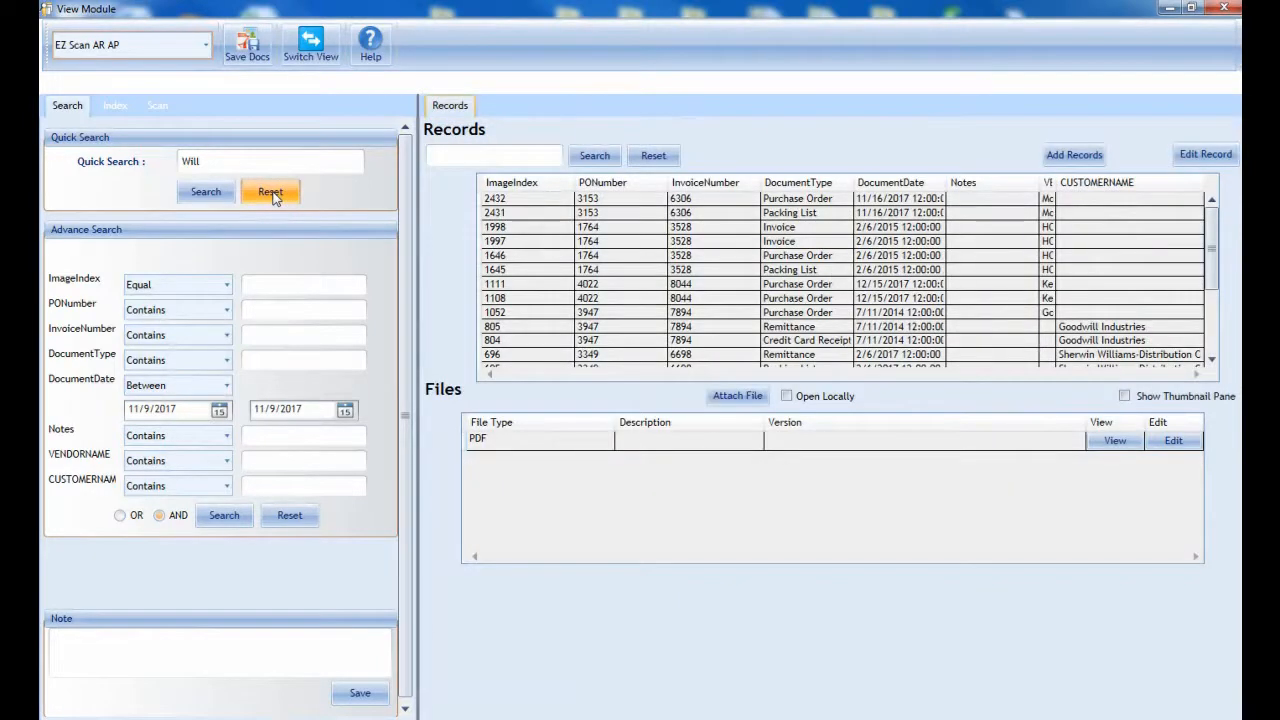
# Step: Reset the quick search and run an advanced search for document dates between 11/9/2016 and 2/9/2017
pyautogui.click(271, 193)
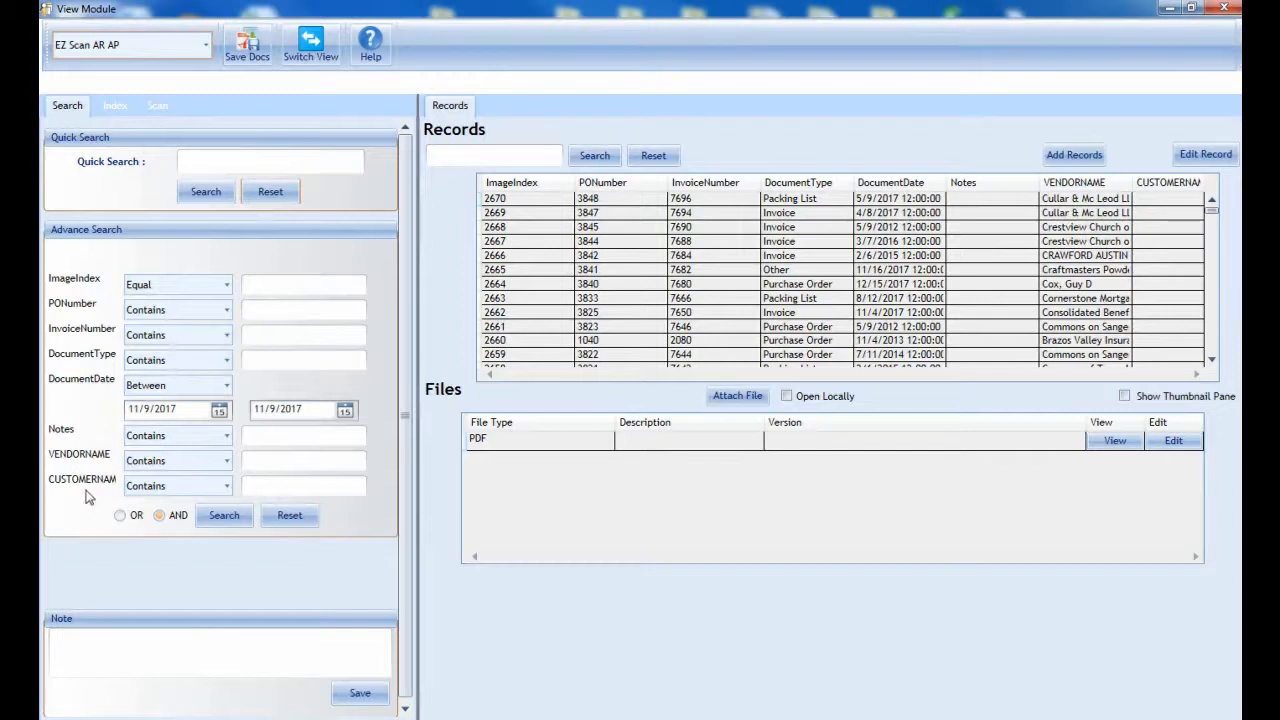
pyautogui.click(225, 386)
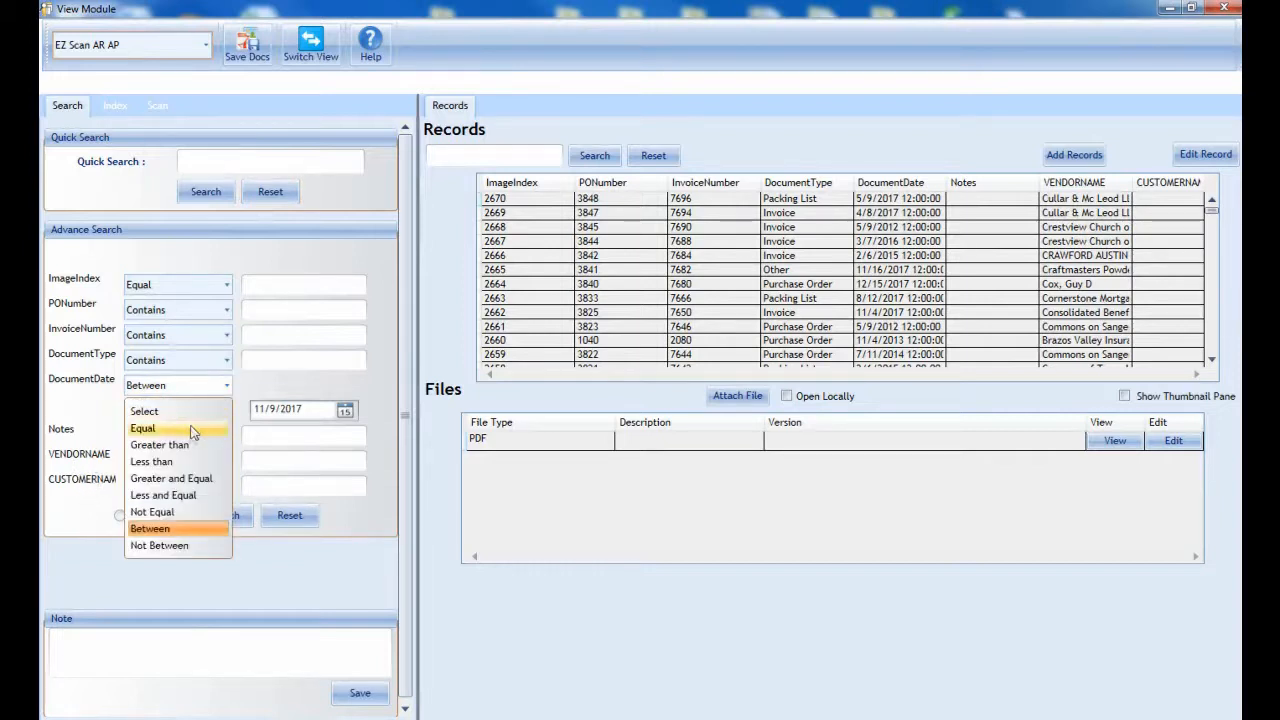
pyautogui.click(173, 529)
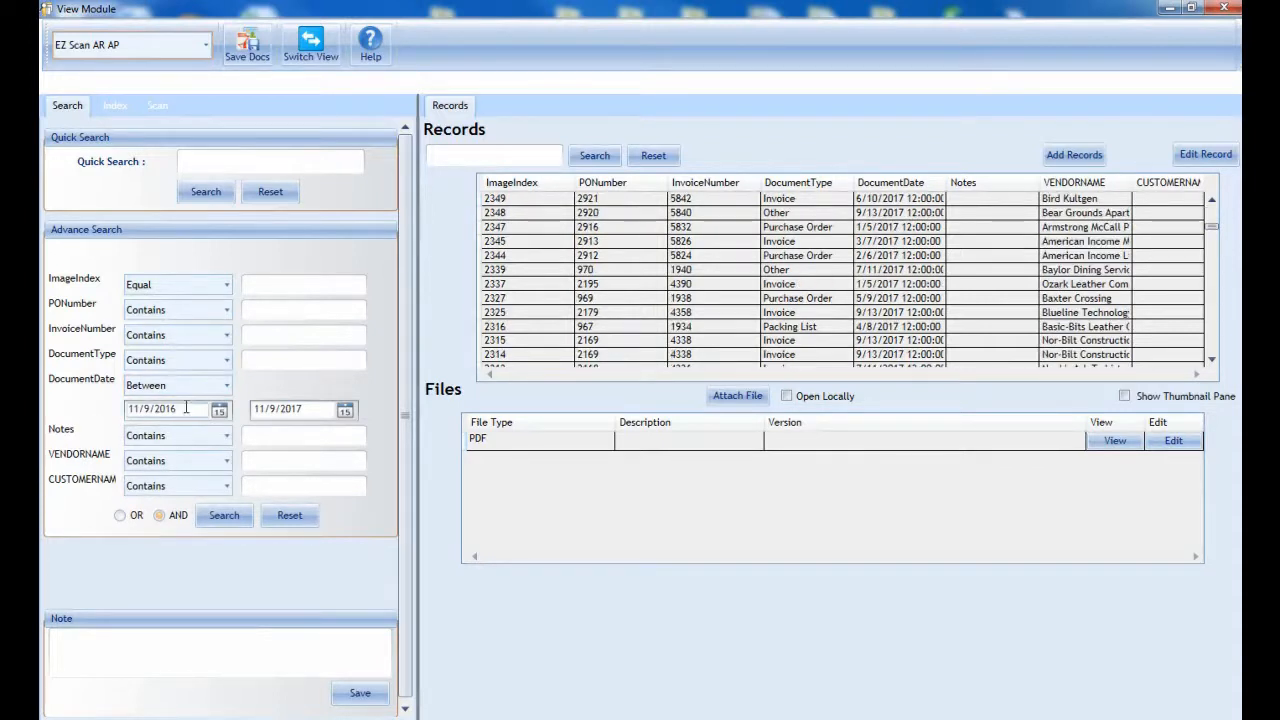
pyautogui.click(262, 408)
pyautogui.write('2')
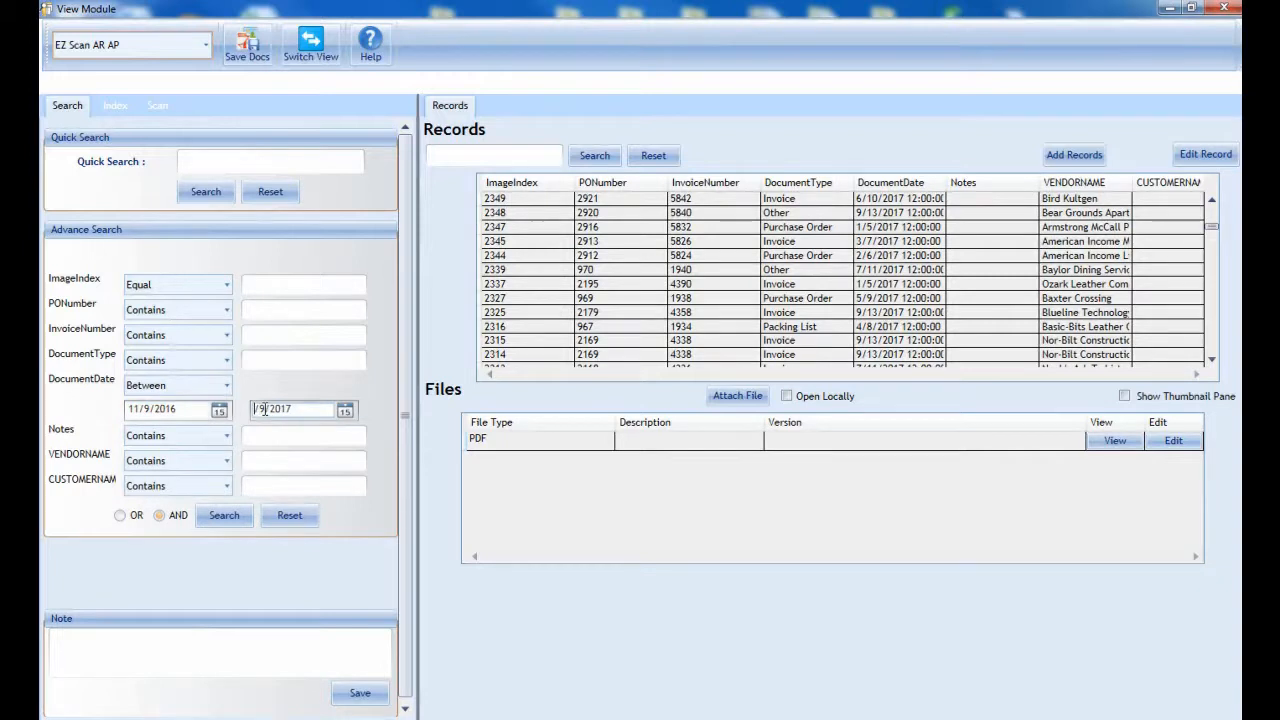
pyautogui.click(226, 516)
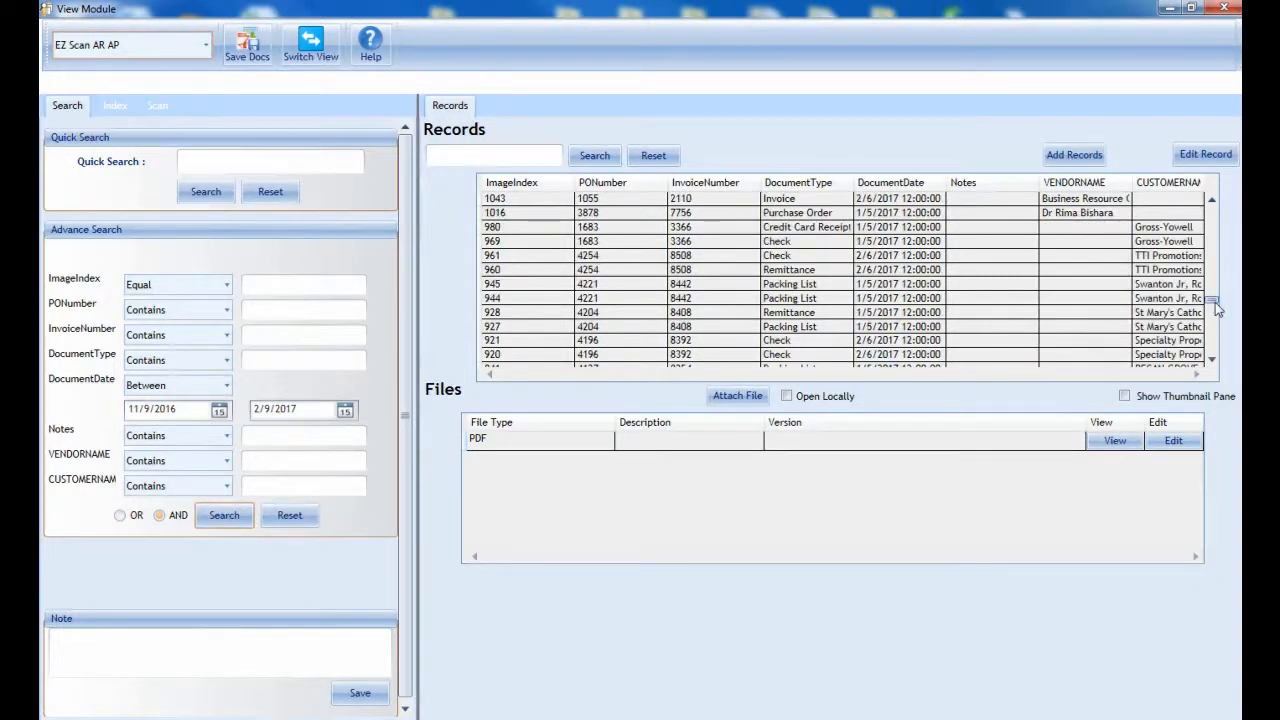
# Step: Sort the date-range results by document type, document date, vendor name and customer name
pyautogui.moveTo(1216, 308); pyautogui.dragTo(1213, 202)
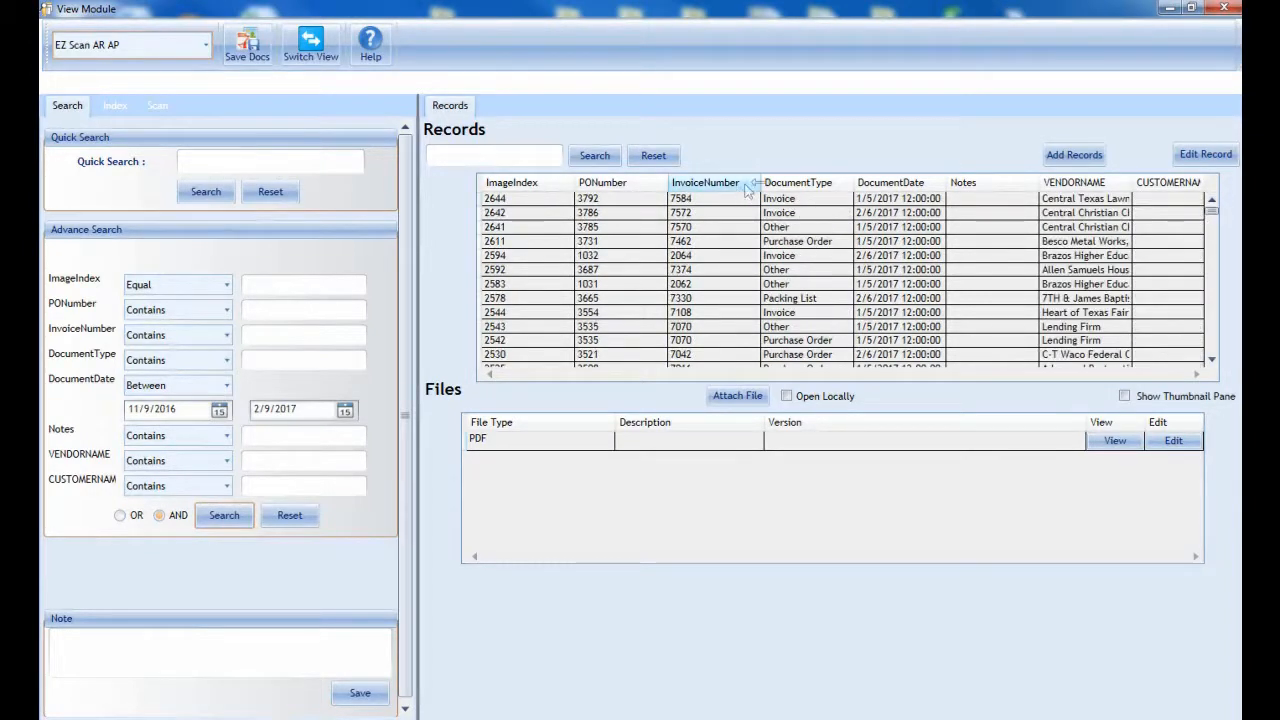
pyautogui.click(806, 187)
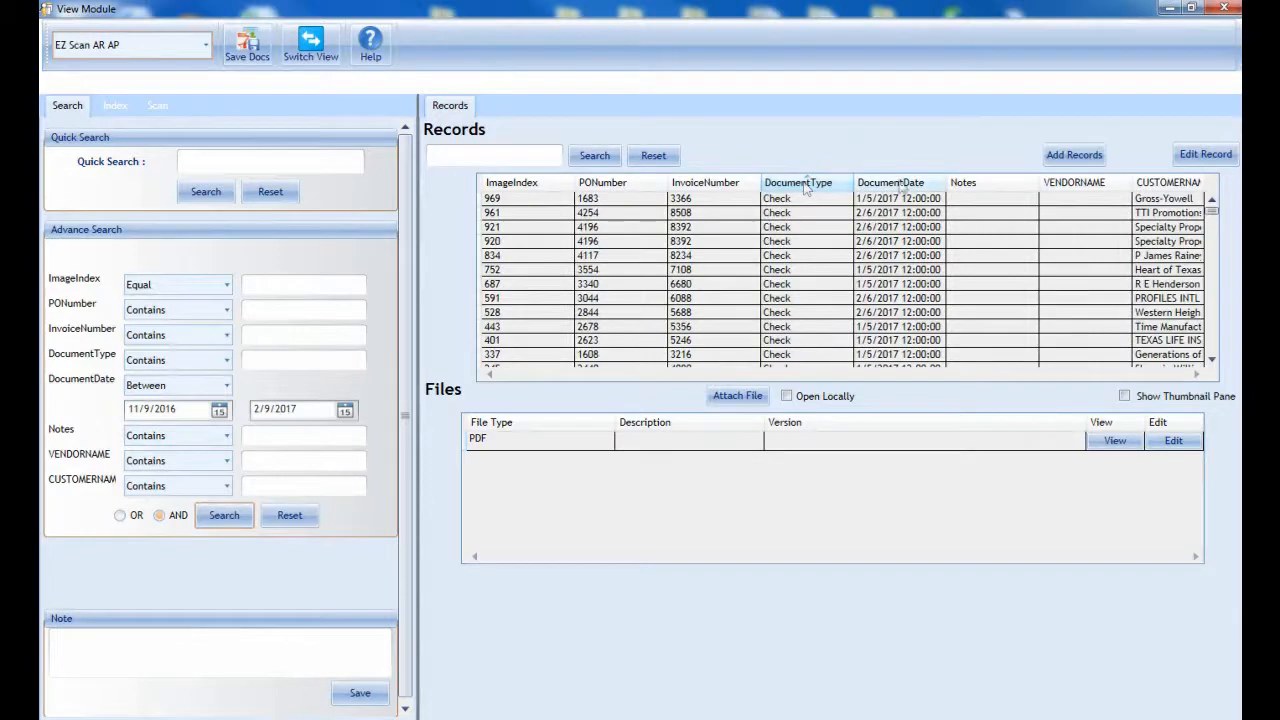
pyautogui.click(905, 187)
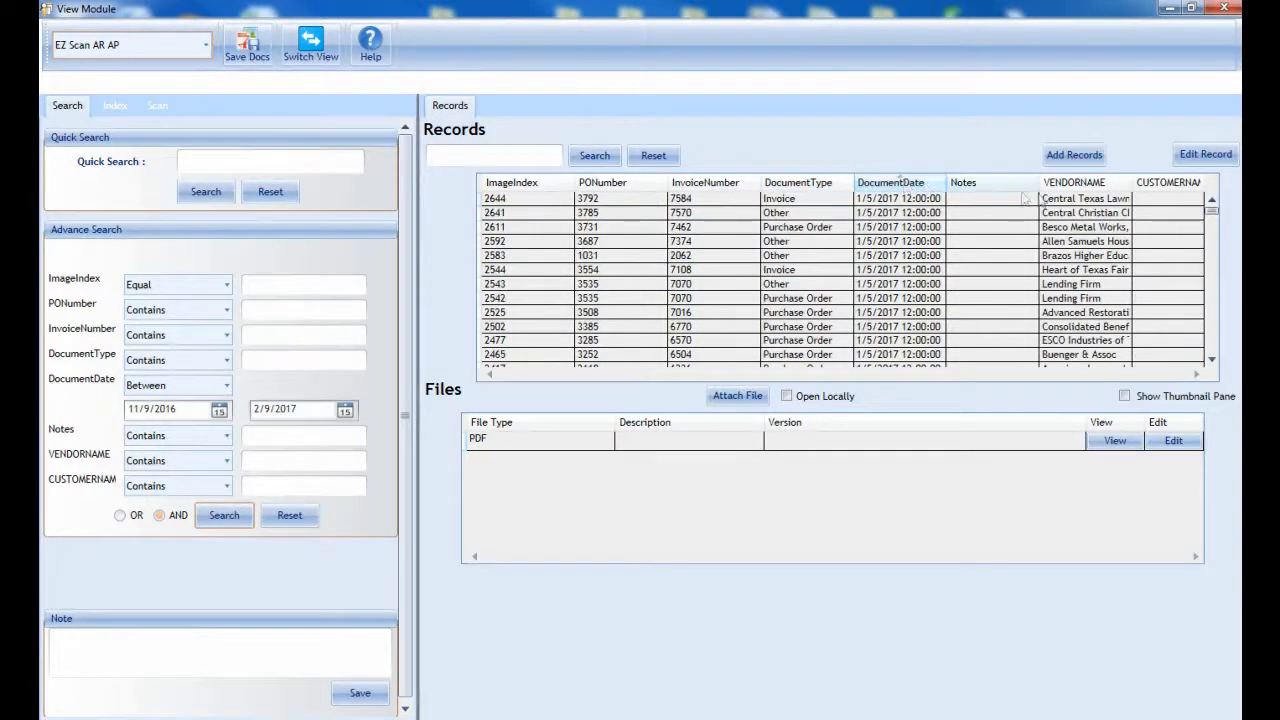
pyautogui.click(1084, 187)
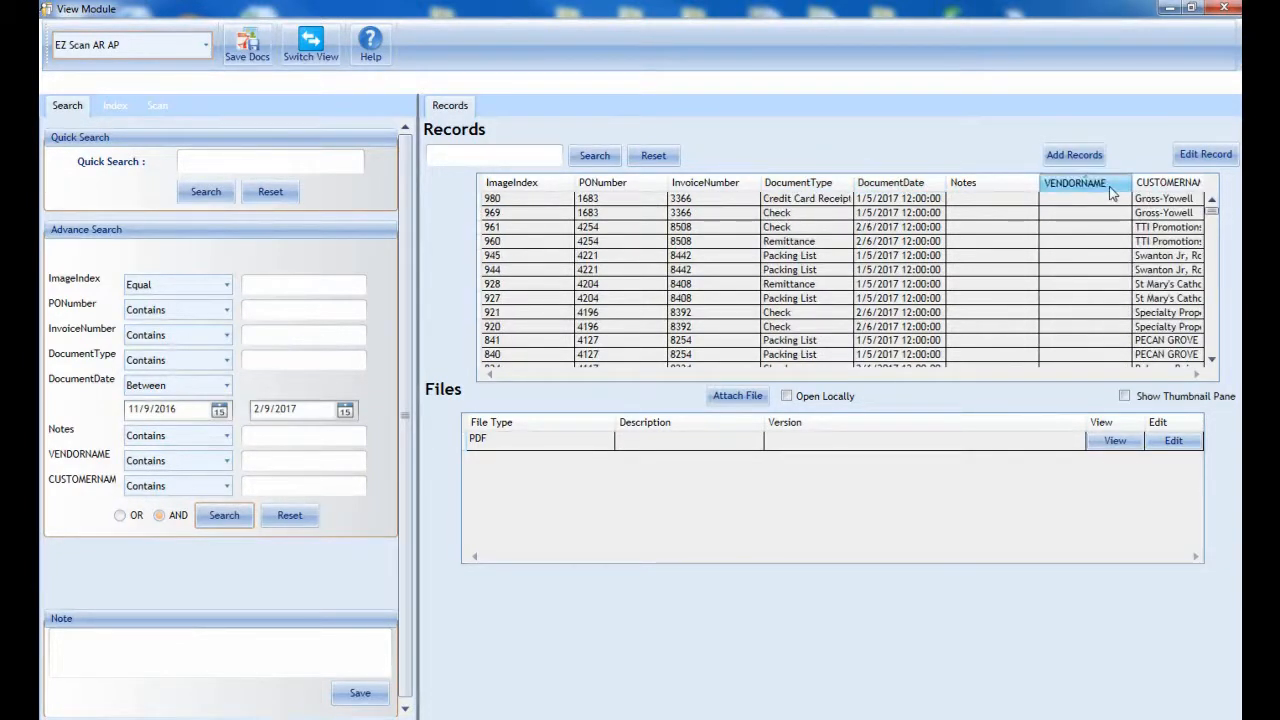
pyautogui.click(1105, 190)
pyautogui.click(1163, 187)
pyautogui.click(1163, 187)
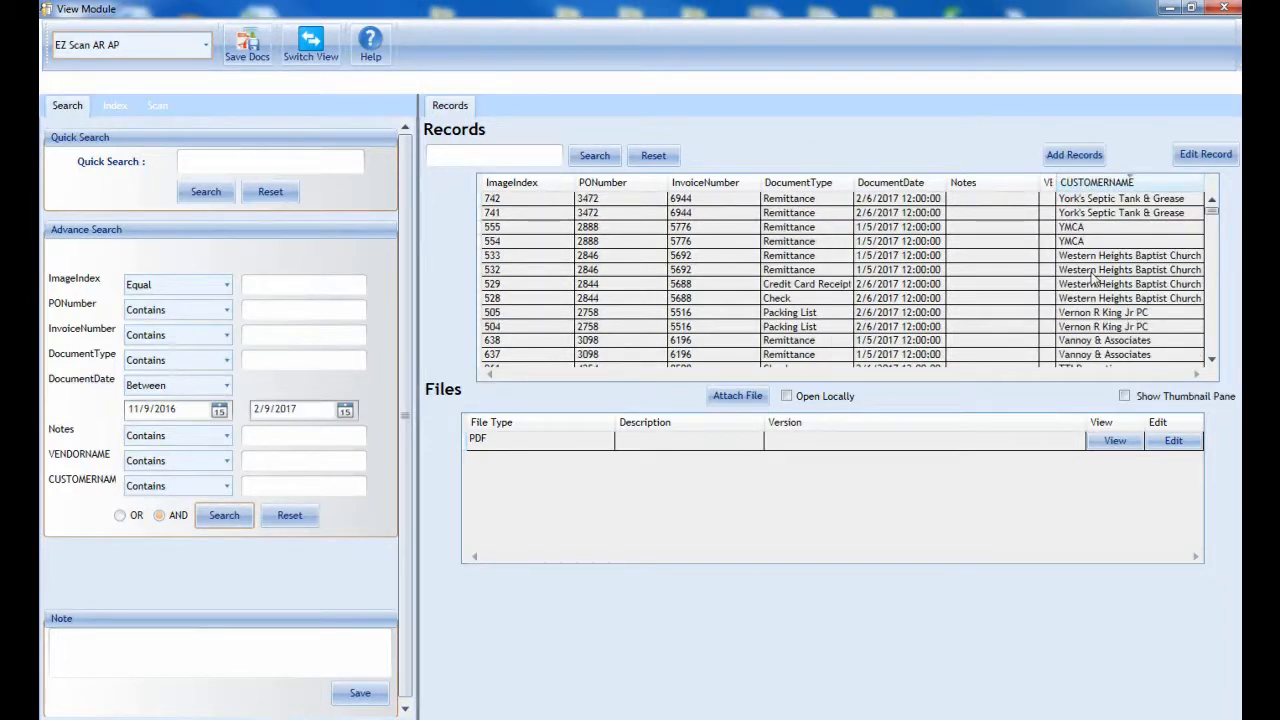
# Step: Add the document type Packing List to the date-range search, run it and look through the matching records
pyautogui.click(260, 360)
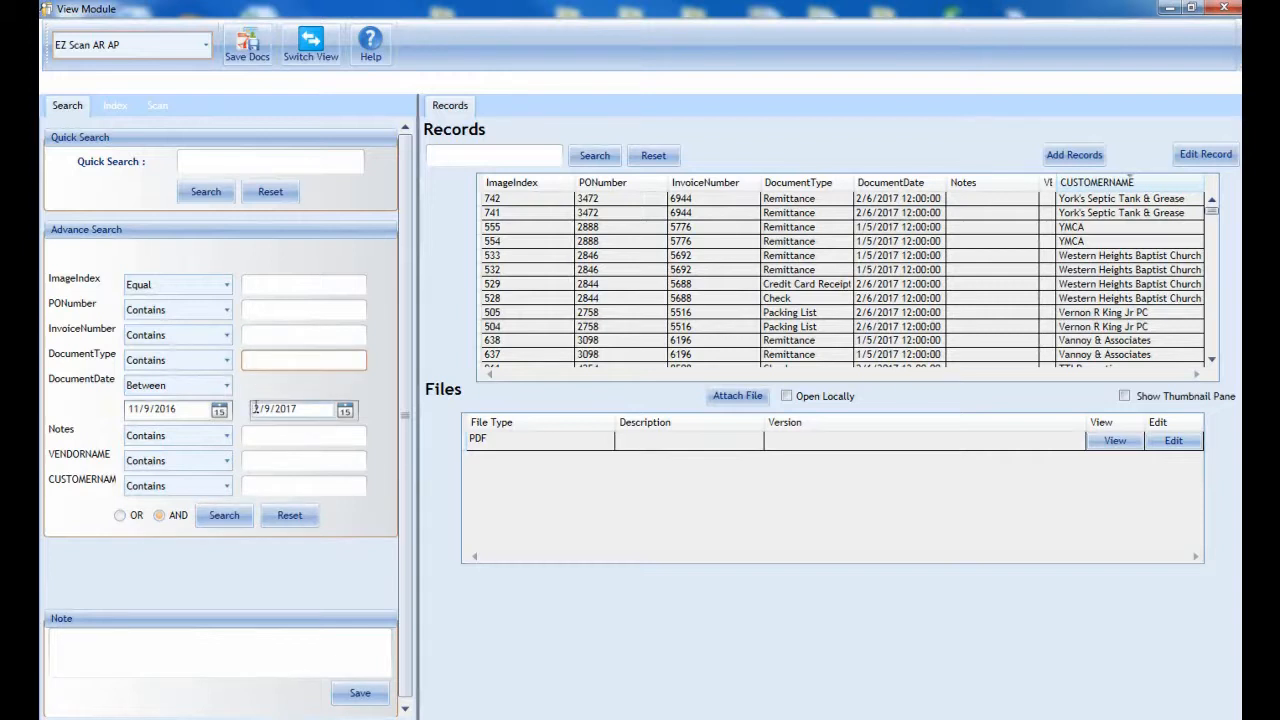
pyautogui.write('Packing List')
pyautogui.click(238, 519)
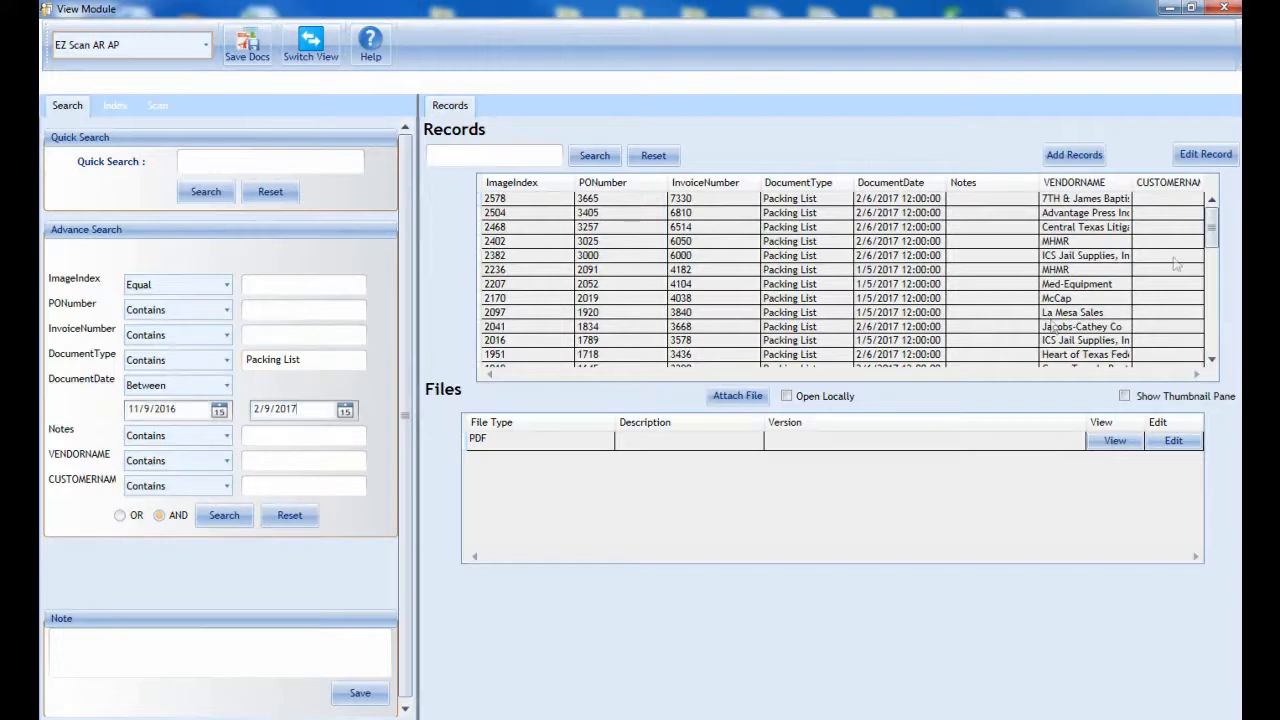
pyautogui.moveTo(1212, 232); pyautogui.dragTo(1216, 347)
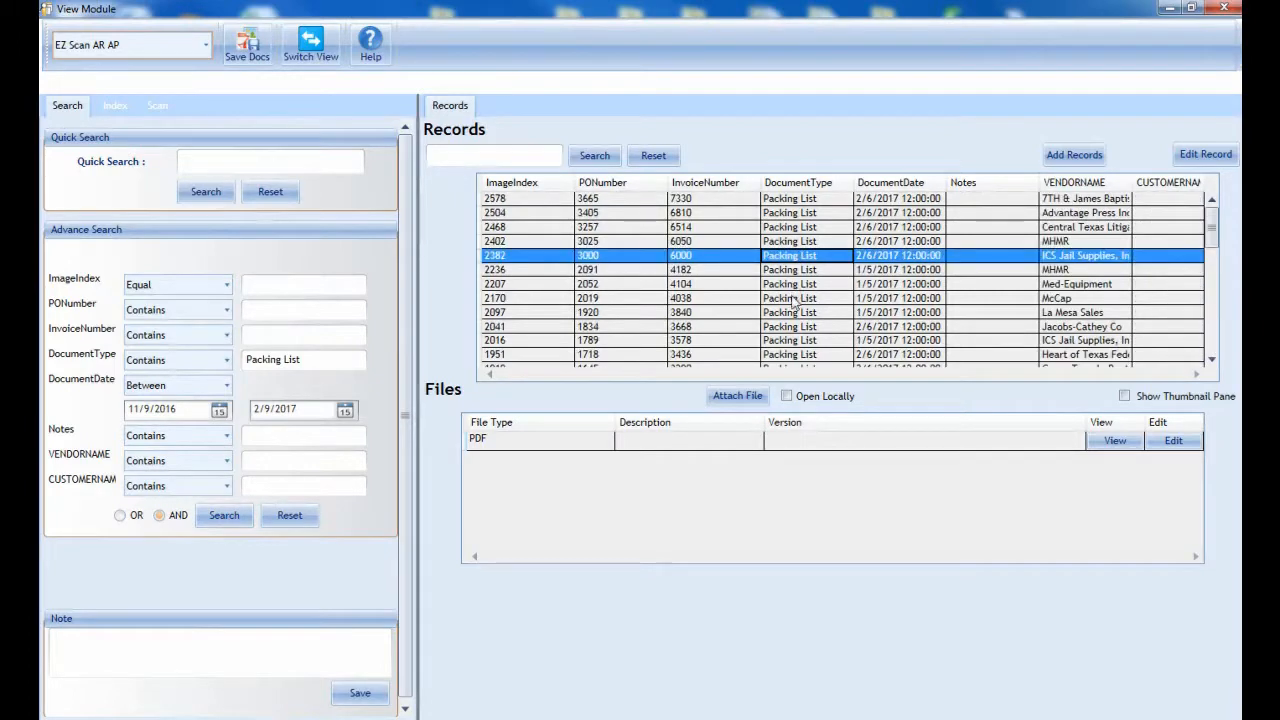